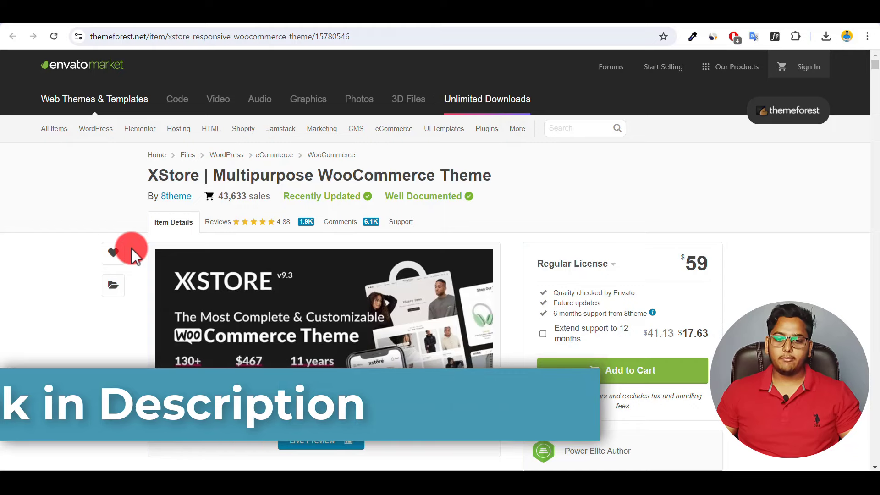
Scroll the XStore item page down to the 2 New Prebuilt Websites and XStore Slider sections
mouse_move(415, 280)
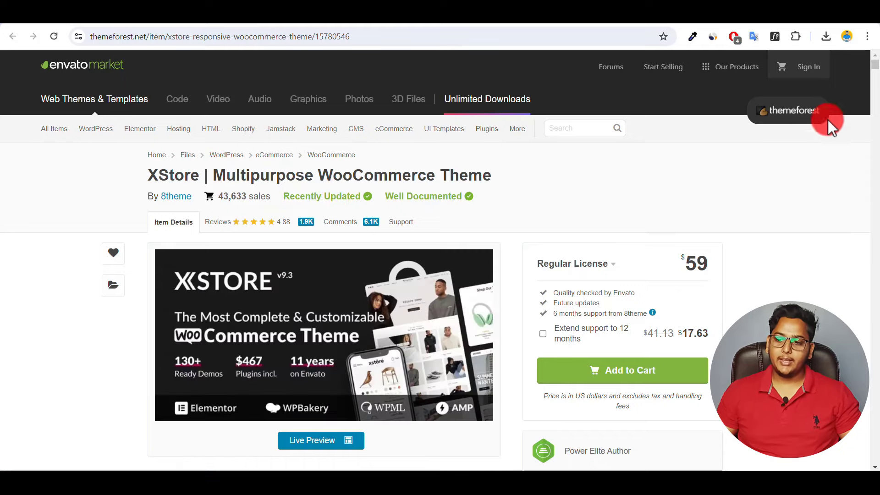
scroll(874, 69, "down", 8)
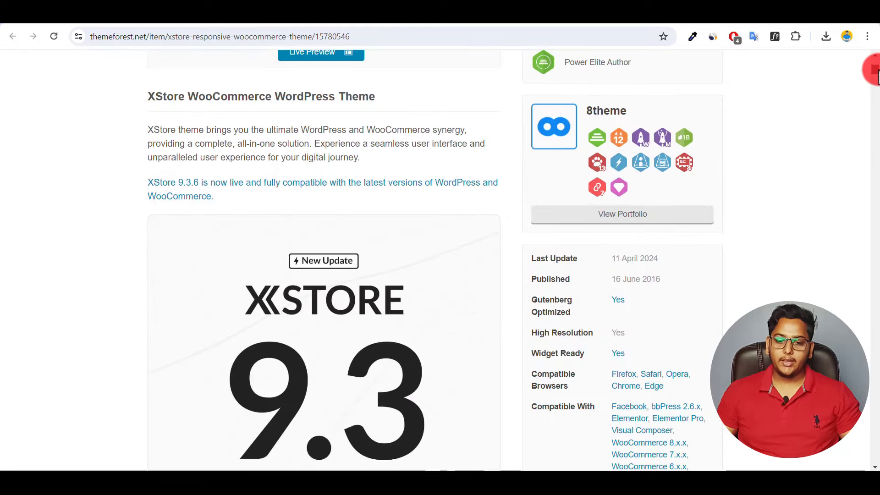
scroll(874, 69, "down", 11)
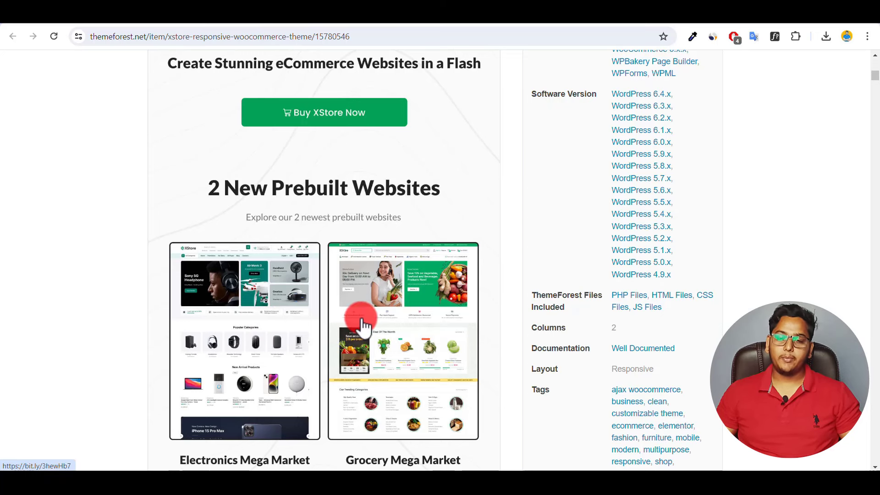
scroll(324, 326, "down", 10)
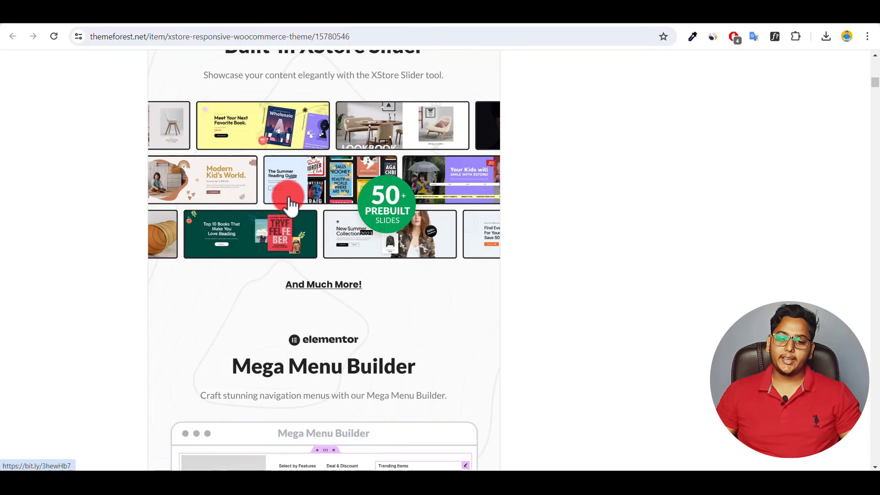
Scroll through the Mega Menu, Header, Archive, Cart, Checkout, Footer and 404 builder sections
scroll(289, 202, "down", 5)
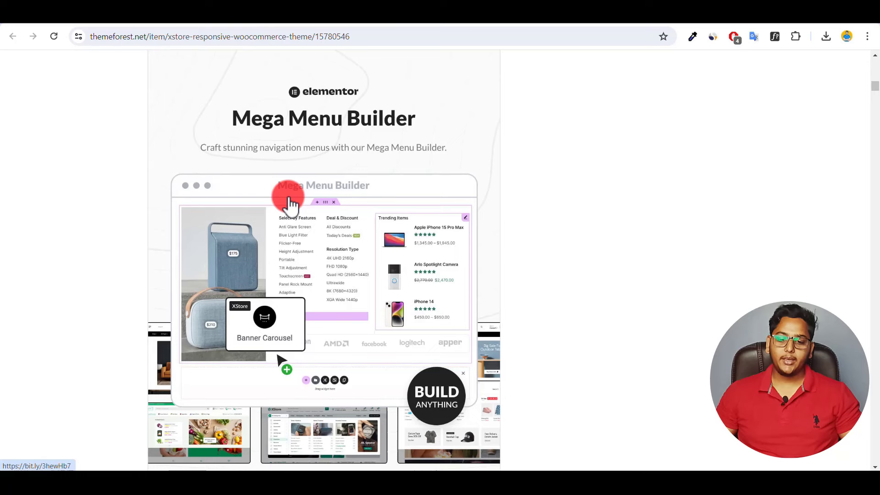
scroll(289, 202, "down", 5)
scroll(290, 200, "up", 5)
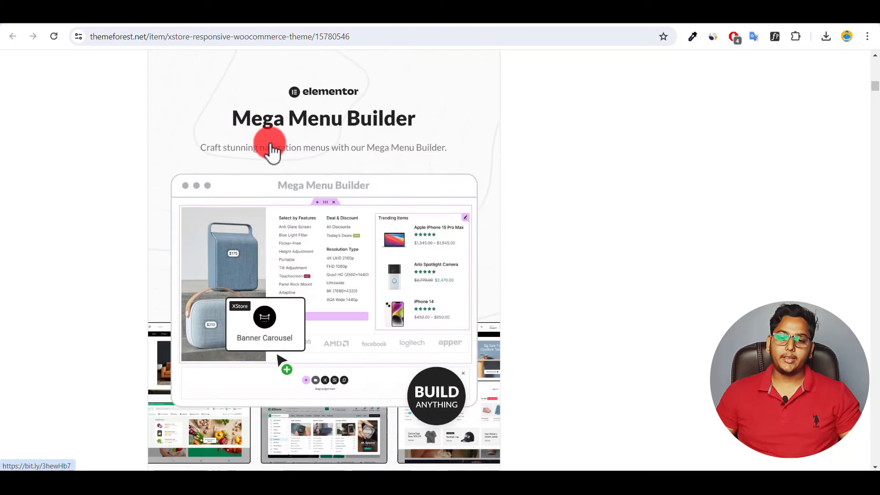
scroll(306, 301, "down", 5)
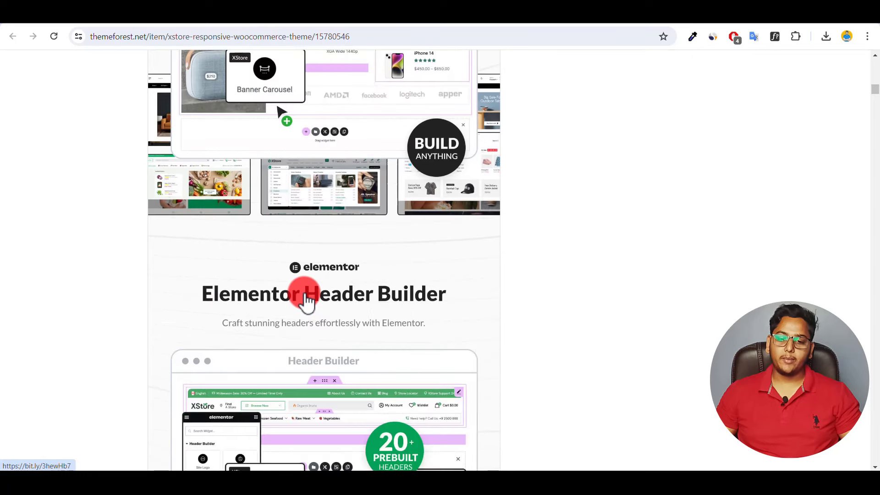
scroll(324, 334, "down", 5)
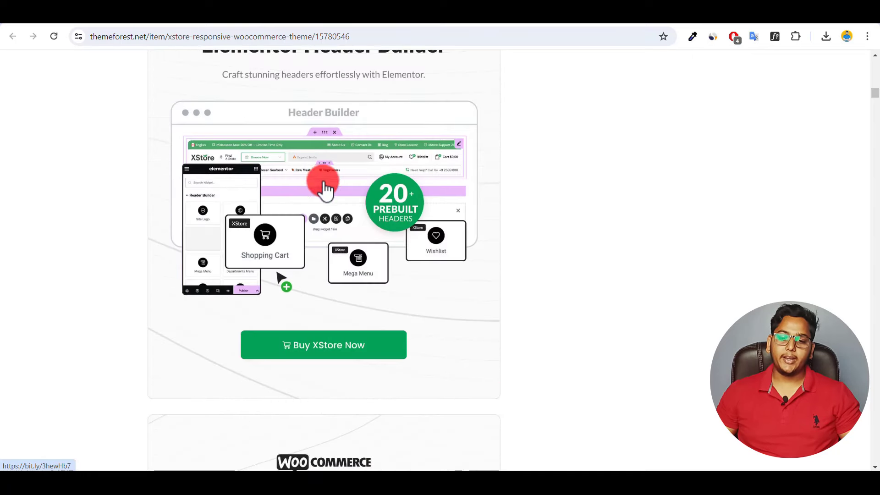
scroll(330, 196, "down", 5)
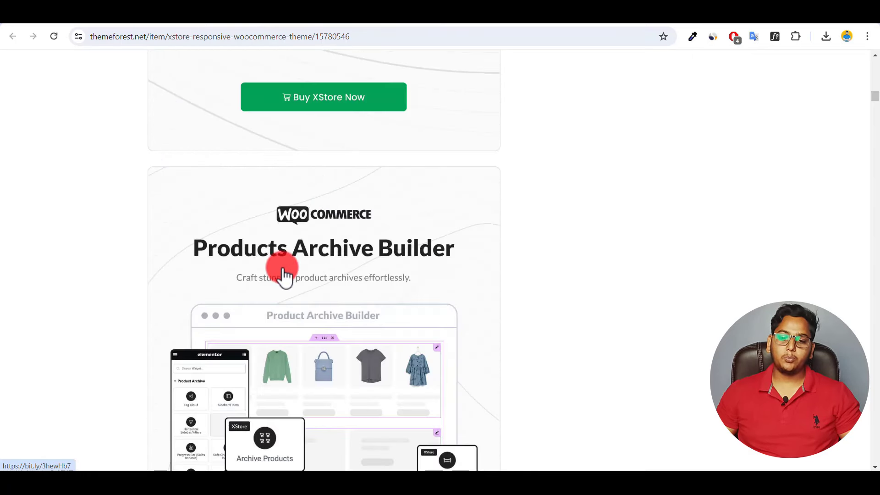
scroll(348, 288, "down", 10)
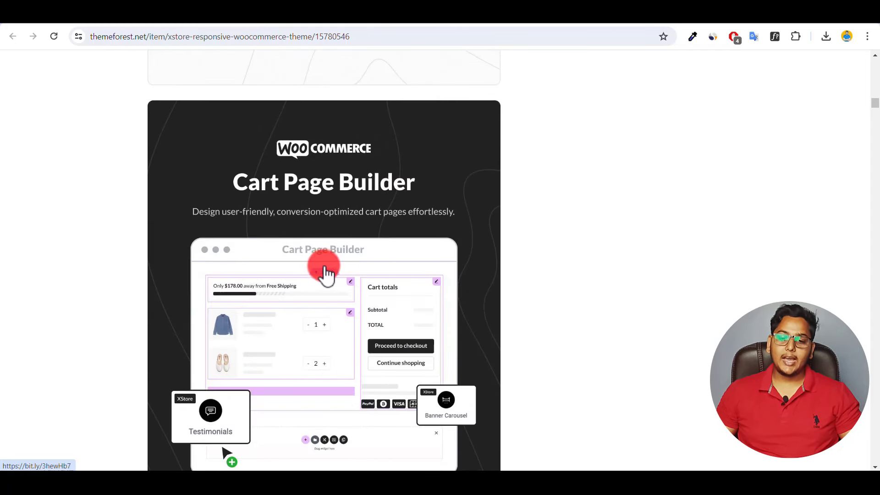
scroll(325, 266, "down", 5)
scroll(297, 254, "up", 5)
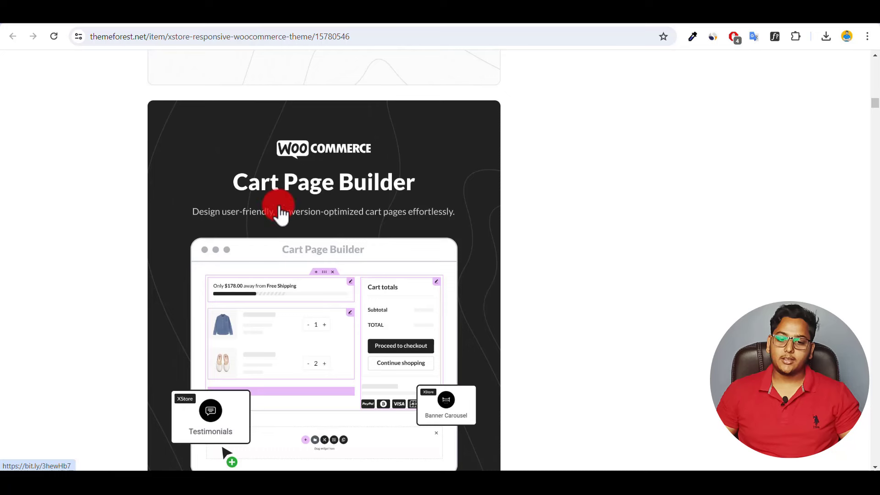
scroll(333, 282, "down", 10)
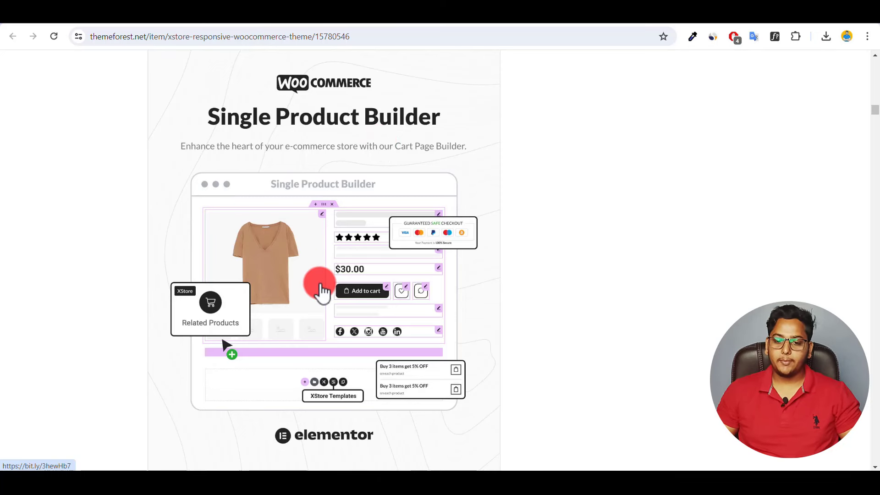
scroll(337, 216, "down", 5)
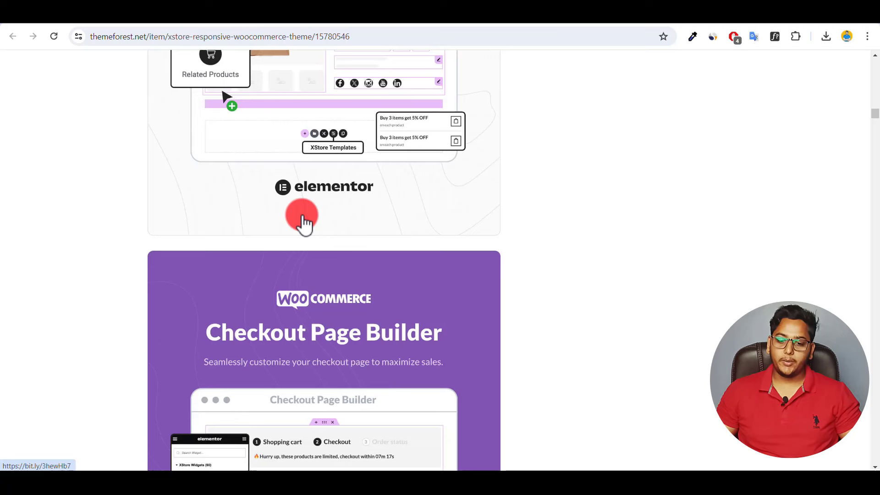
scroll(303, 224, "down", 5)
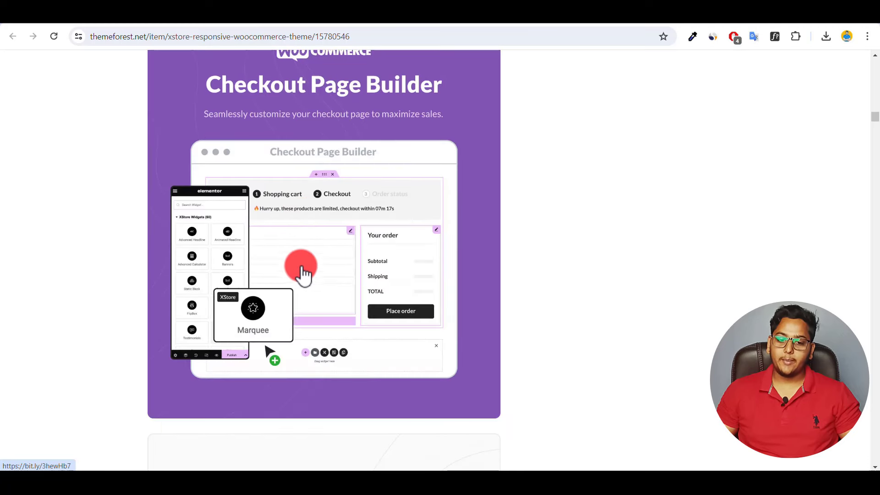
scroll(304, 277, "down", 5)
scroll(307, 277, "down", 5)
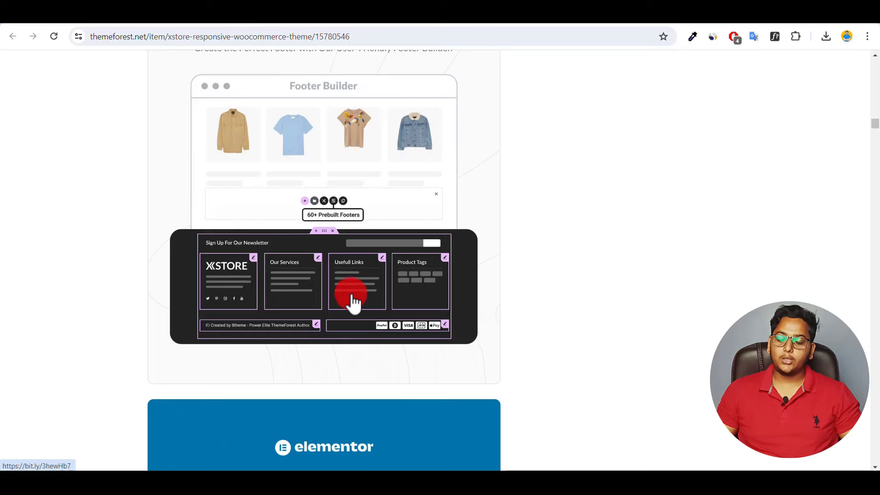
scroll(359, 303, "down", 5)
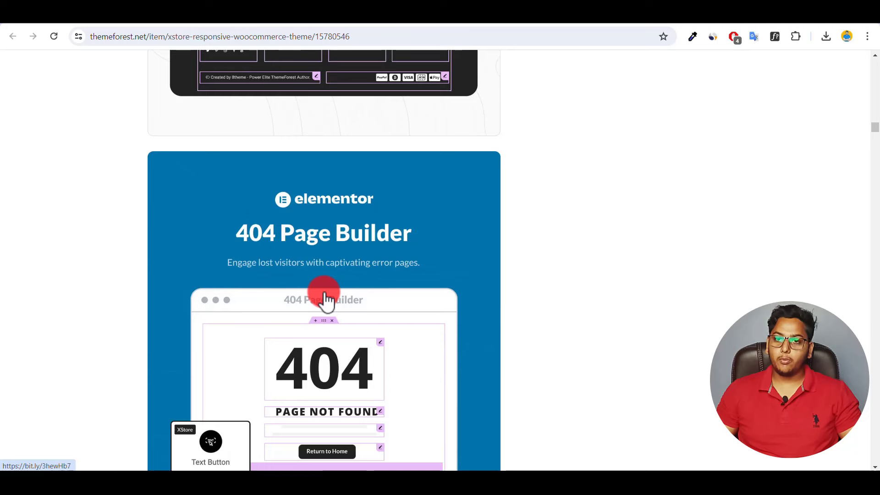
scroll(325, 300, "down", 5)
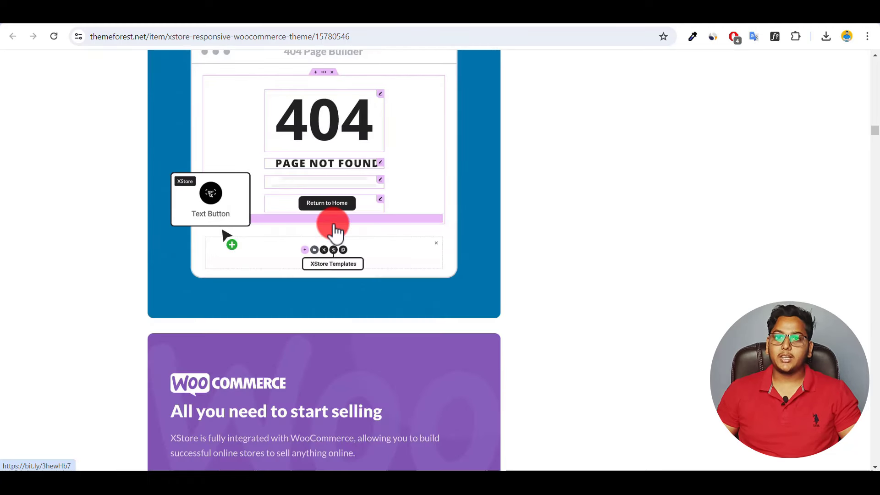
scroll(334, 232, "down", 5)
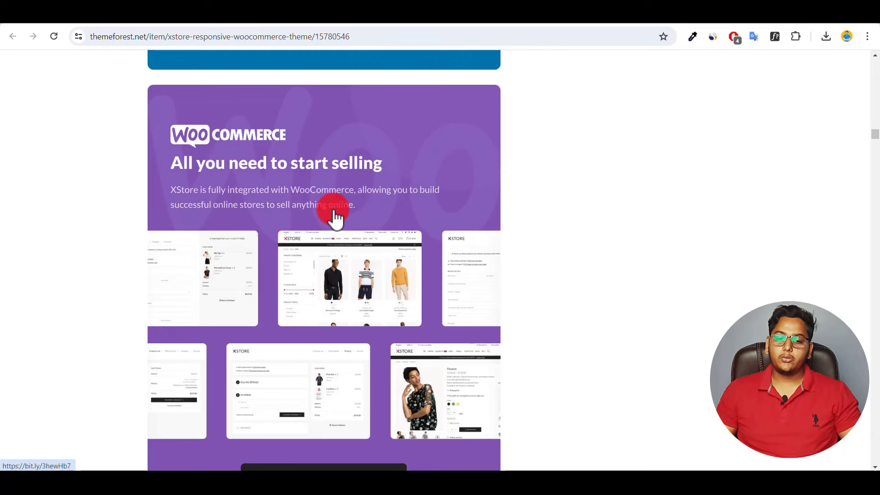
scroll(336, 224, "down", 5)
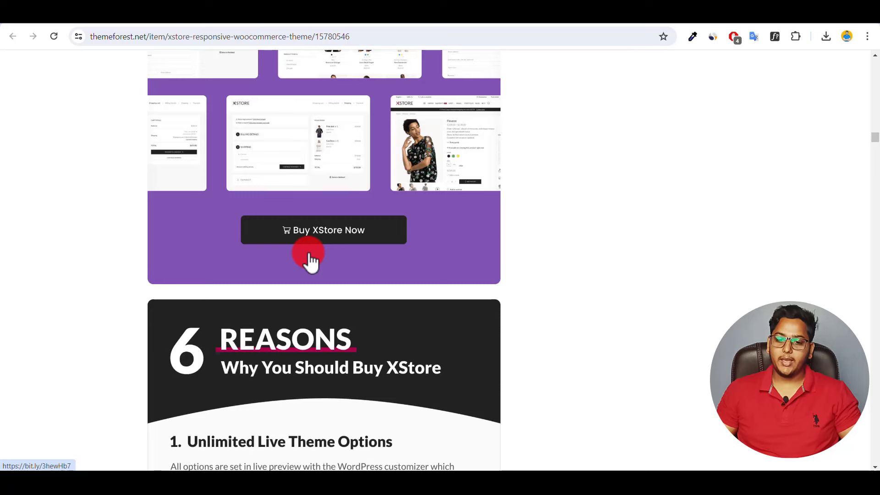
Scroll through the 6 Reasons list past the premium plugins, support and Power Elite Author
scroll(310, 261, "down", 5)
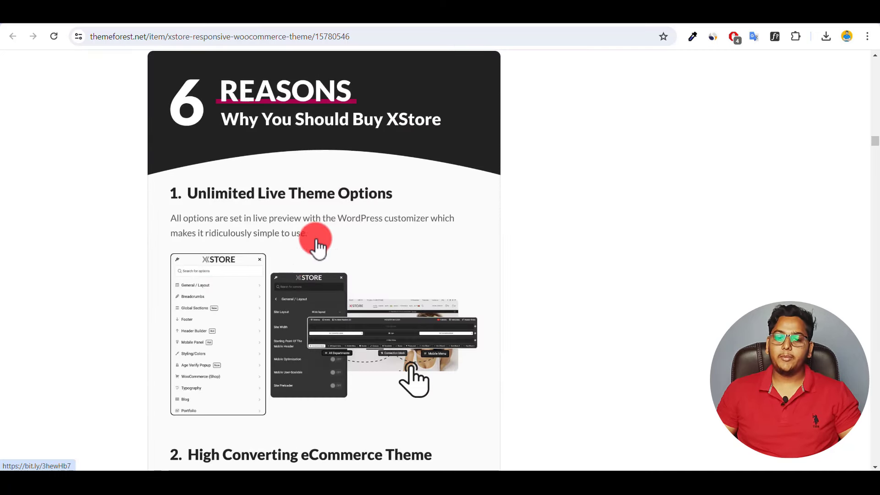
scroll(338, 266, "down", 5)
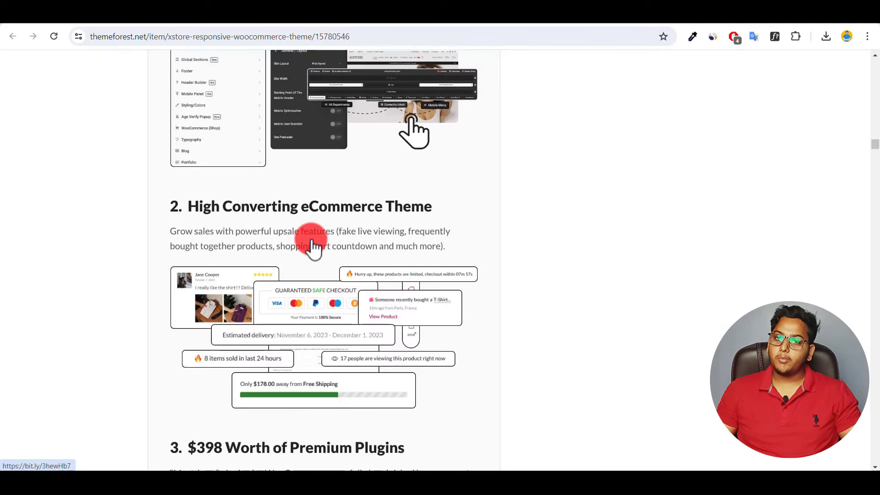
scroll(313, 248, "down", 5)
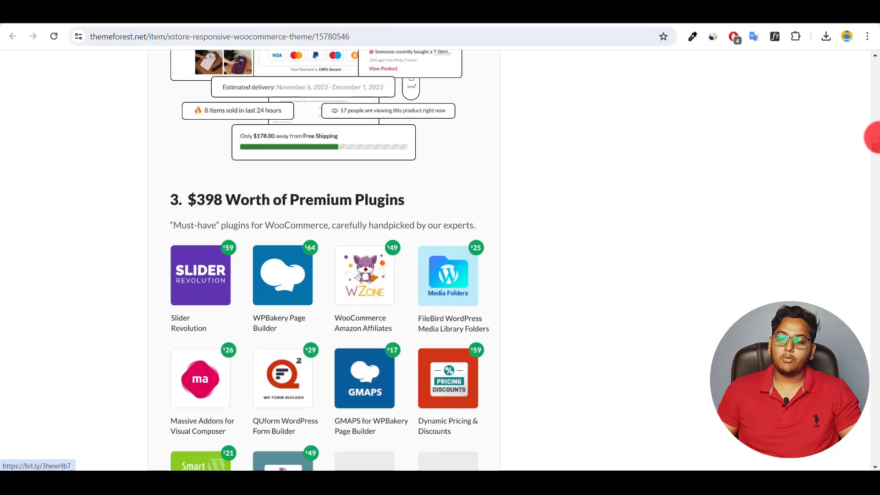
scroll(873, 153, "down", 2)
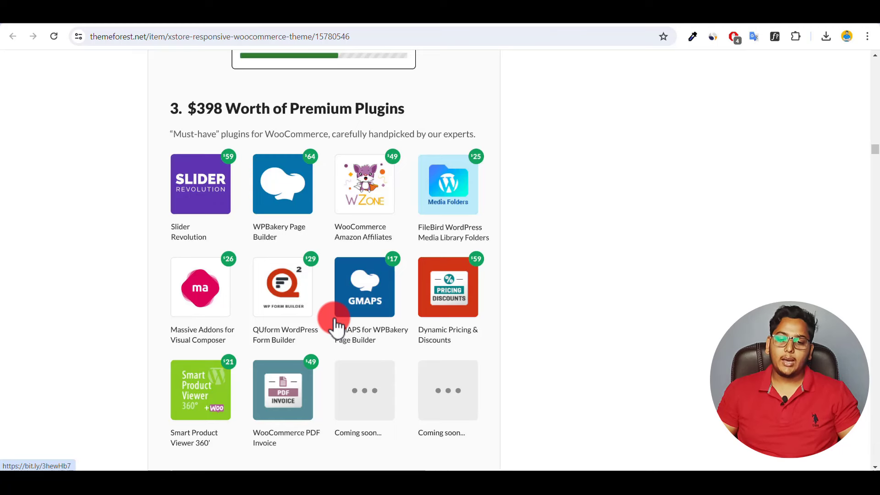
scroll(336, 326, "down", 5)
scroll(336, 327, "down", 5)
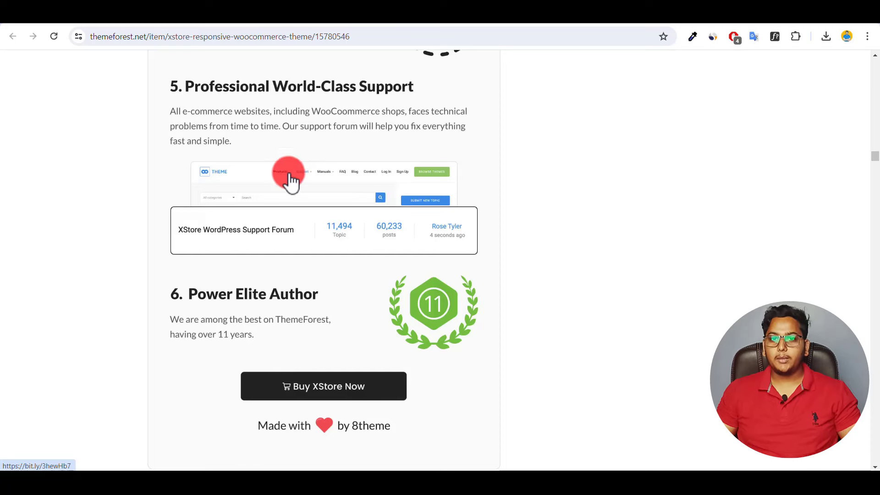
Follow the support forum image link to 8theme's website and scroll back up
left_click(278, 213)
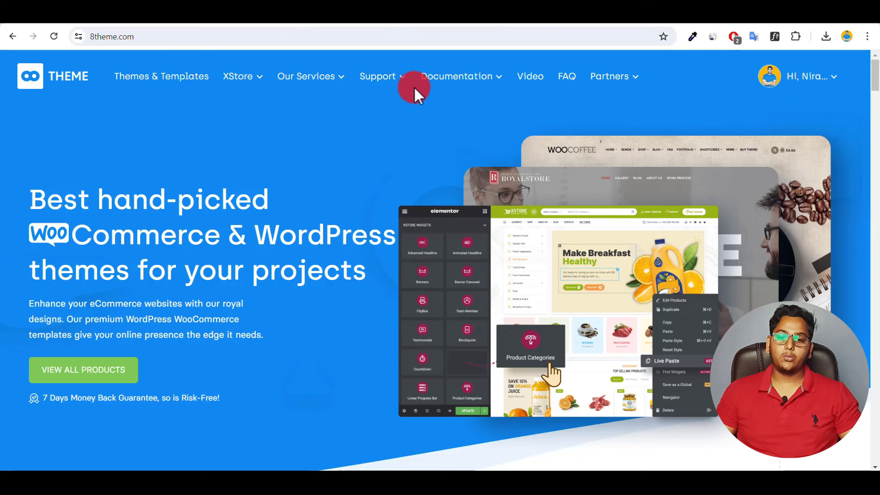
mouse_move(377, 82)
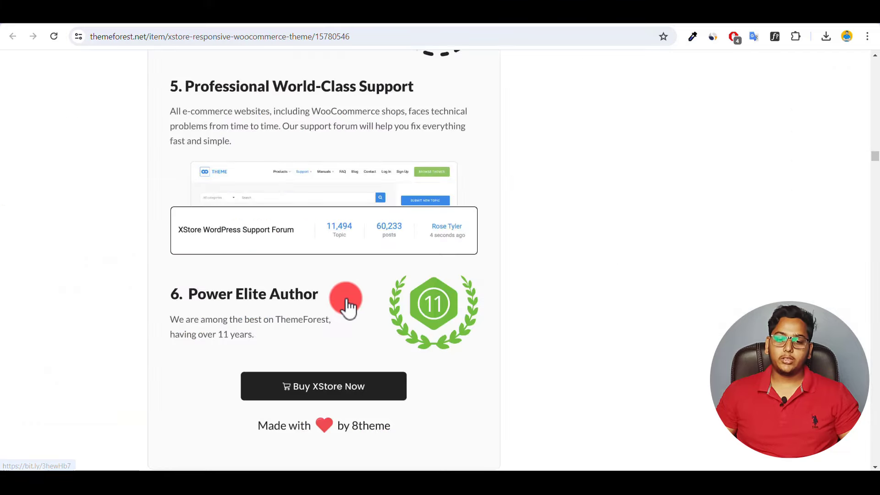
scroll(346, 306, "up", 20)
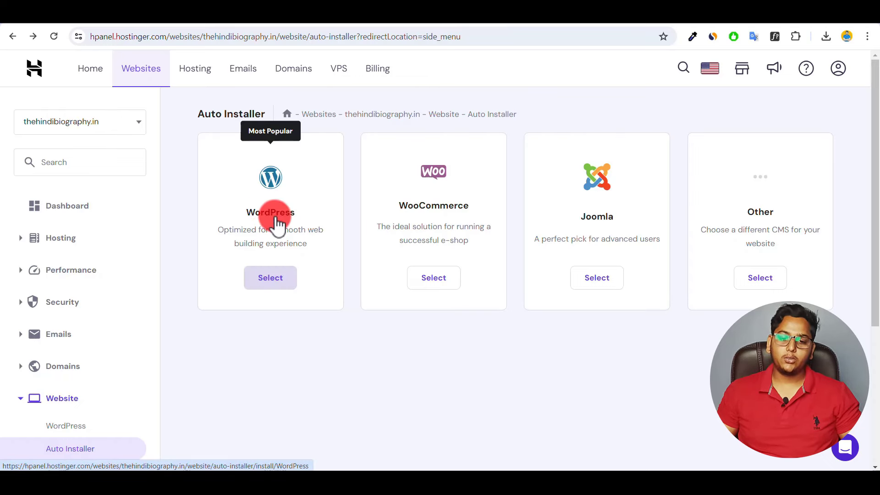
Start the WordPress install and set the website title to 'Electronic Store'
left_click(271, 278)
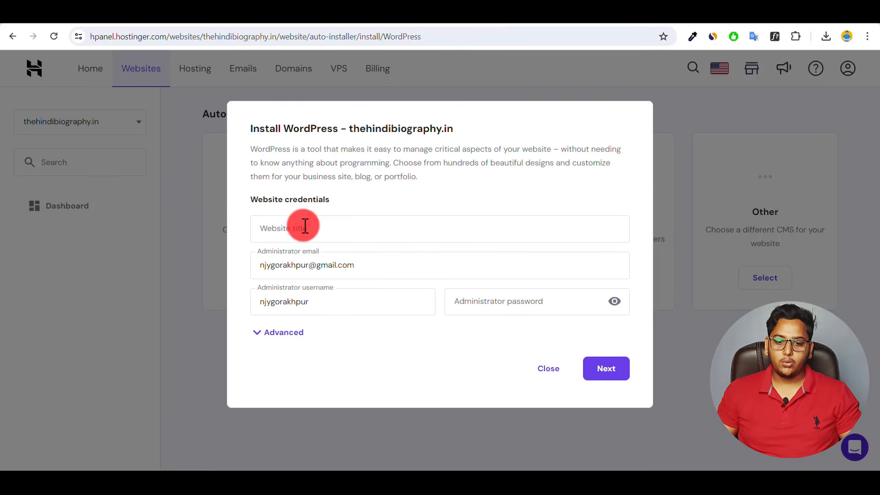
left_click(284, 228)
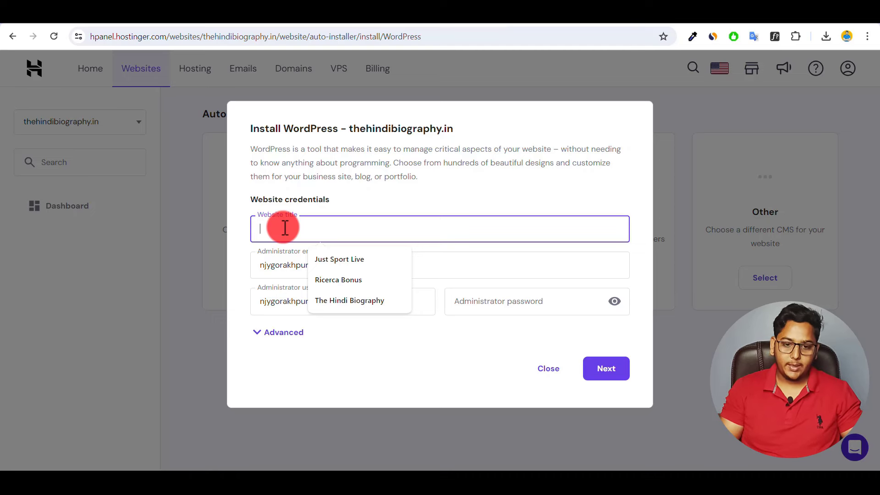
type("Elect")
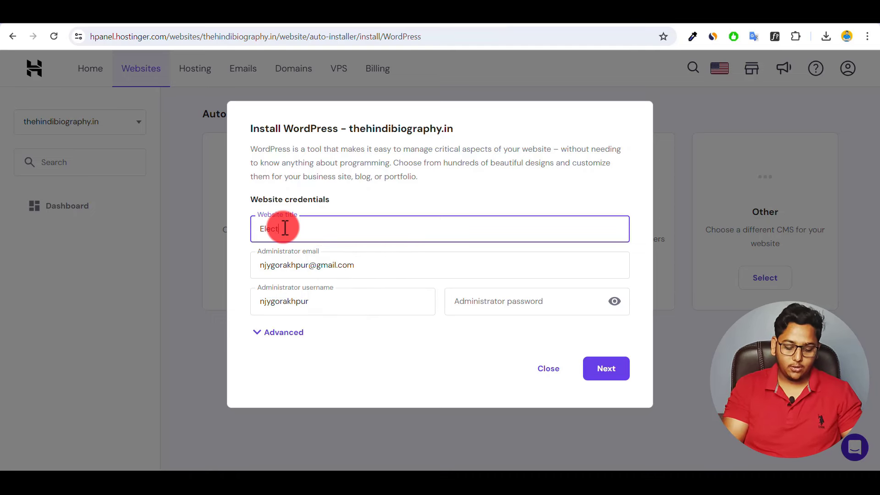
type("ro")
key("BackSpace")
type("ni")
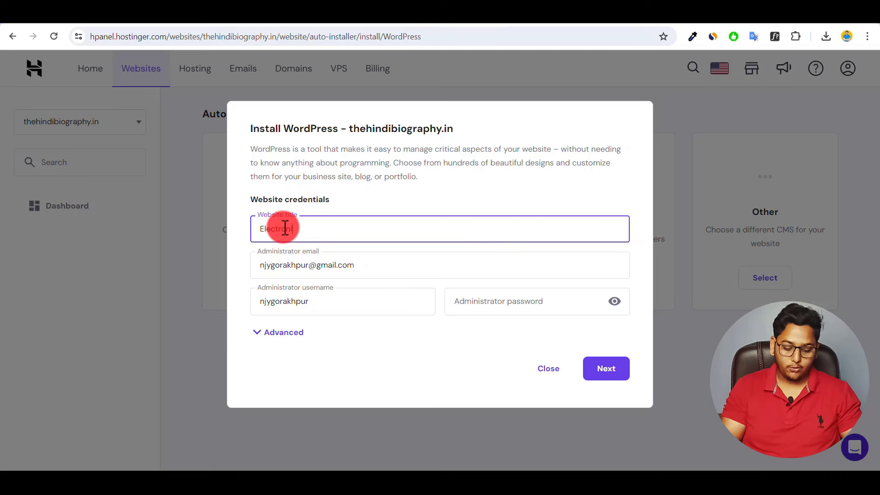
type("c St")
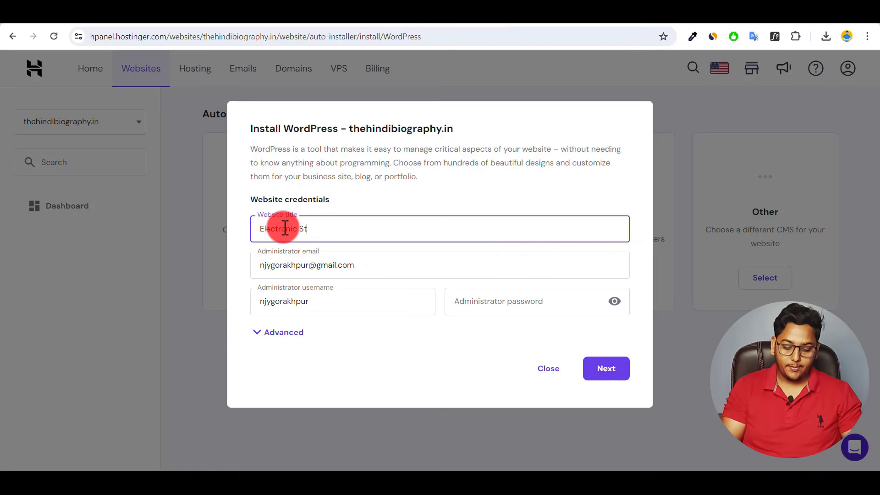
type("ore")
key("BackSpace")
type("ore")
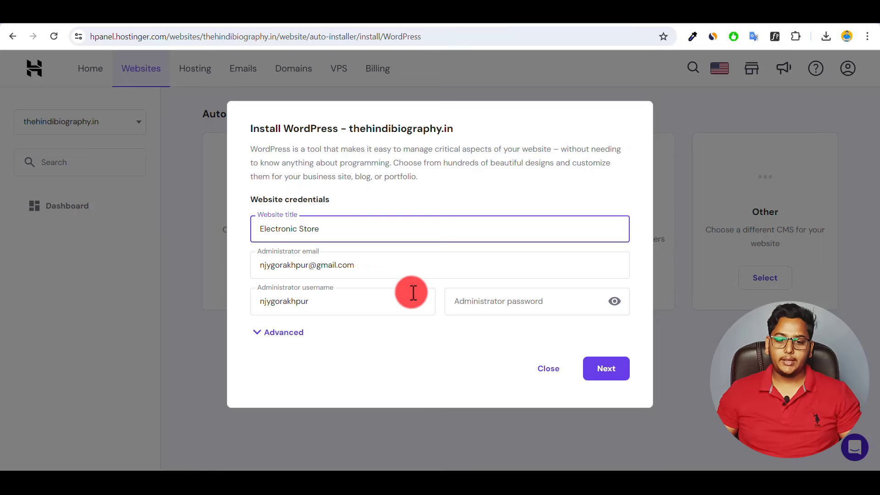
Set the administrator username to 'admin', paste the administrator password, and continue
left_click_drag(317, 302, 253, 301)
key("BackSpace")
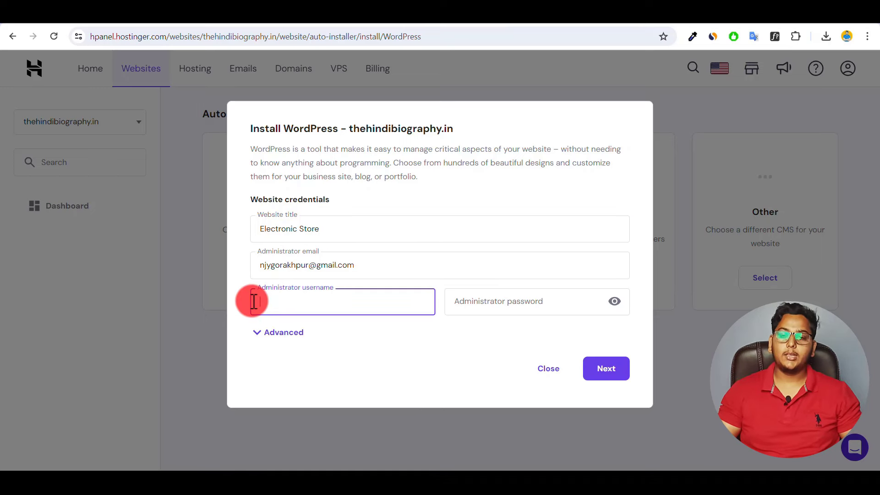
type("adm")
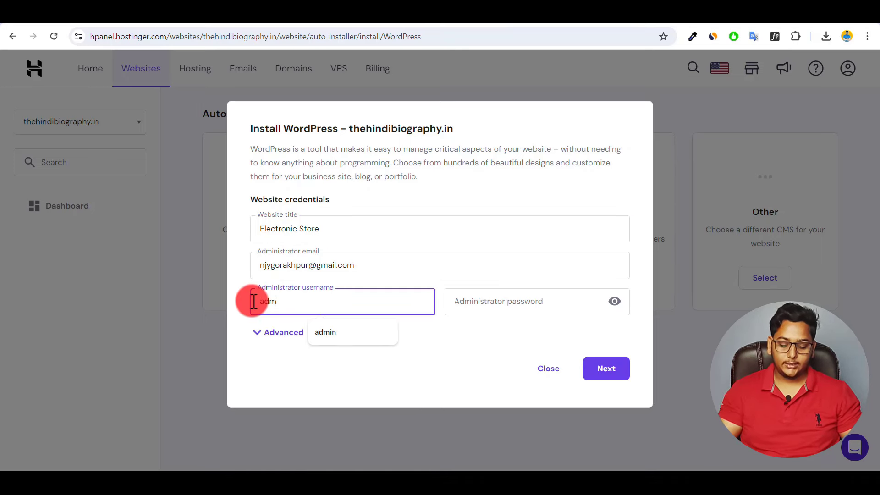
type("in")
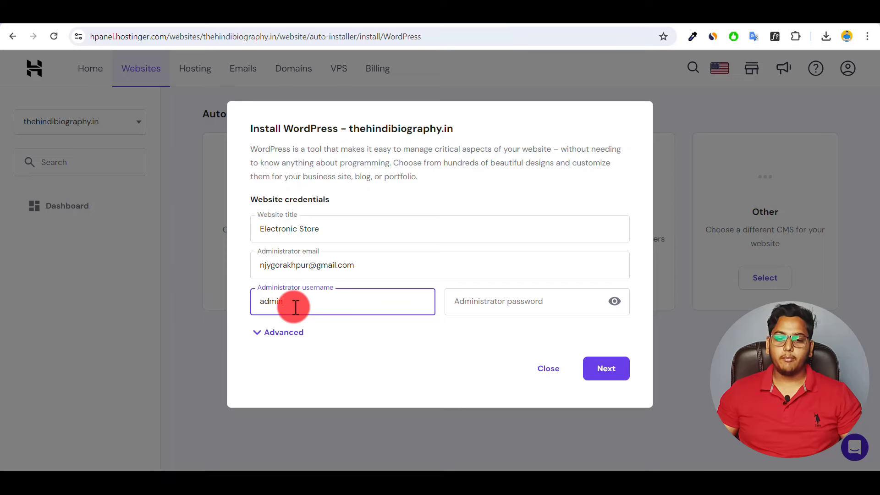
left_click(476, 301)
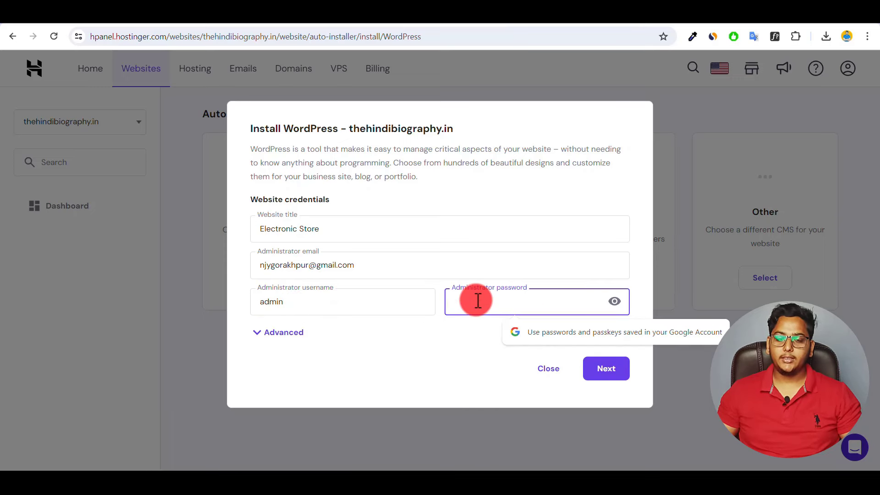
key("ctrl+v")
left_click(611, 431)
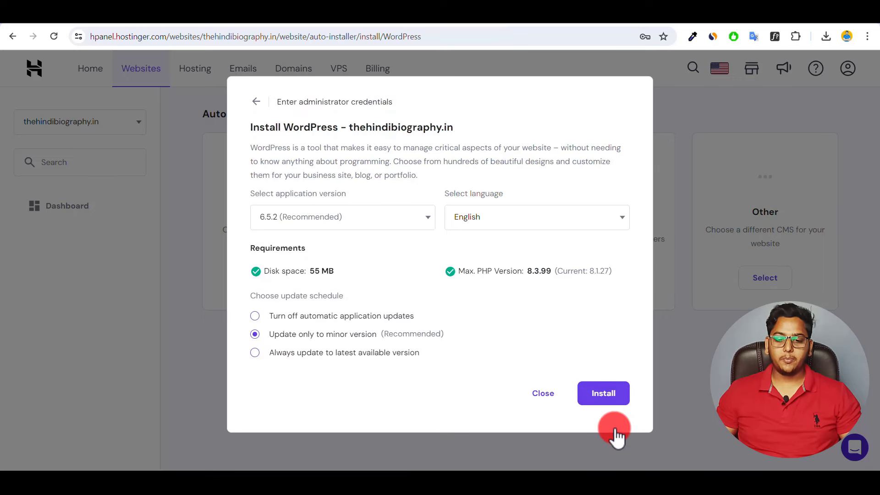
Install WordPress with the recommended settings and close the rating survey
left_click(595, 394)
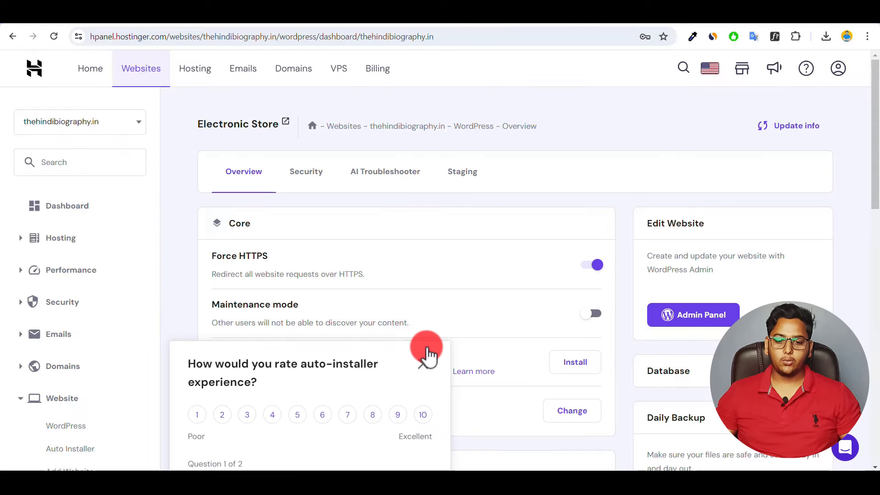
left_click(420, 364)
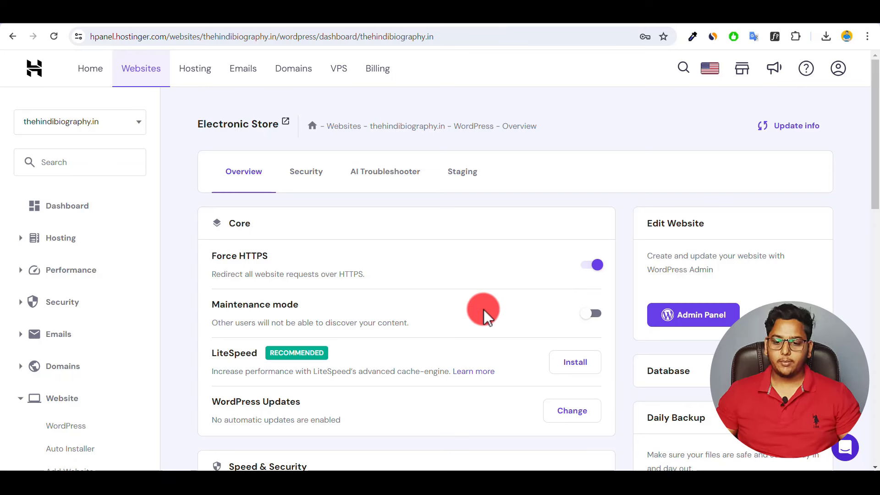
In the WordPress admin, dismiss the guide, then deactivate and delete the Hostinger plugin
left_click(696, 316)
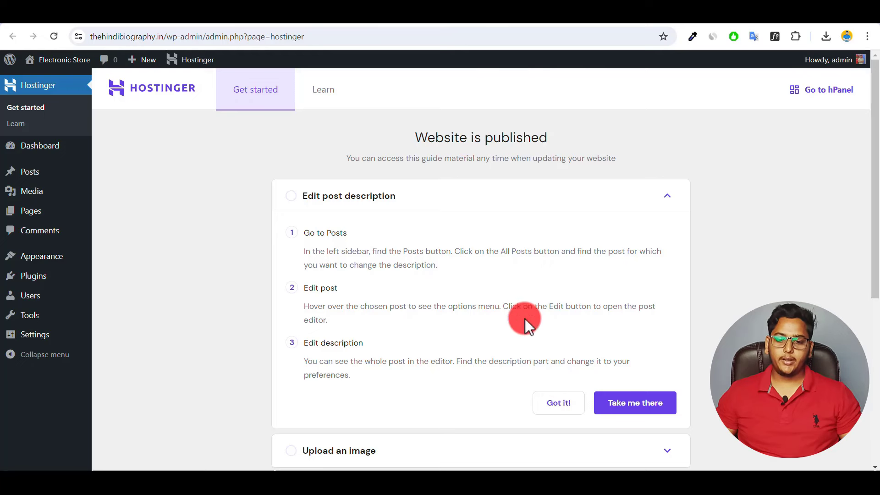
left_click(559, 404)
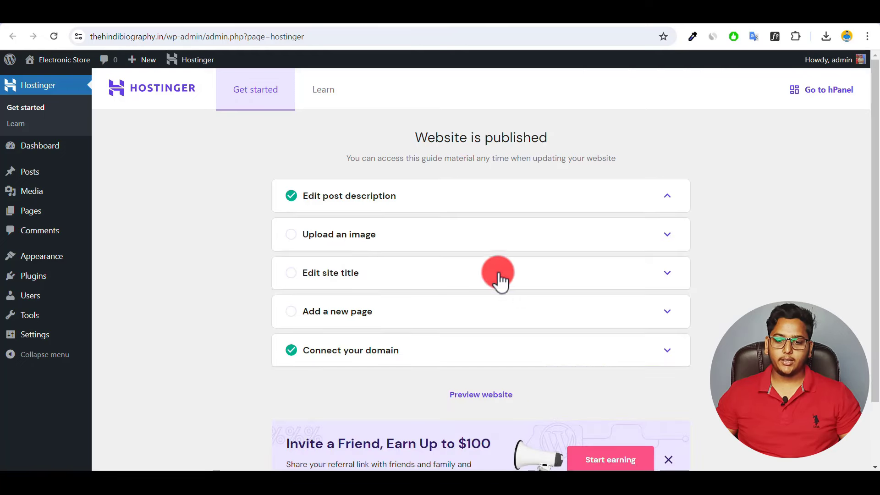
left_click(36, 278)
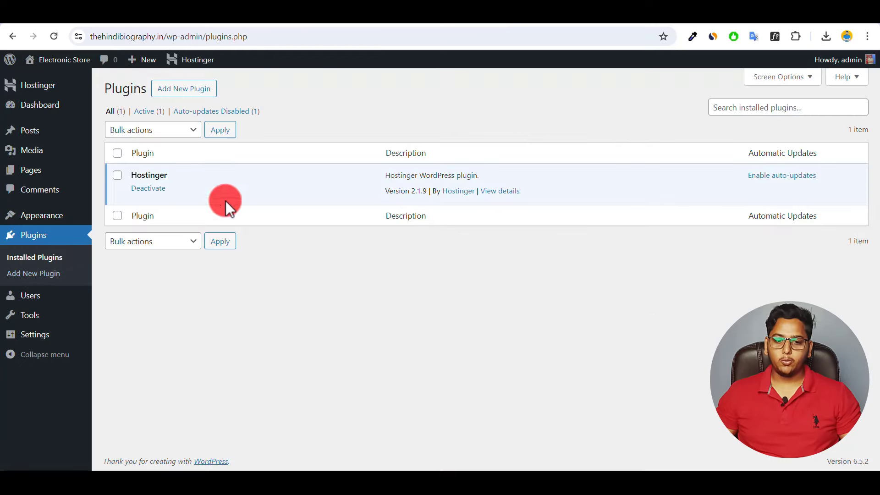
left_click(158, 189)
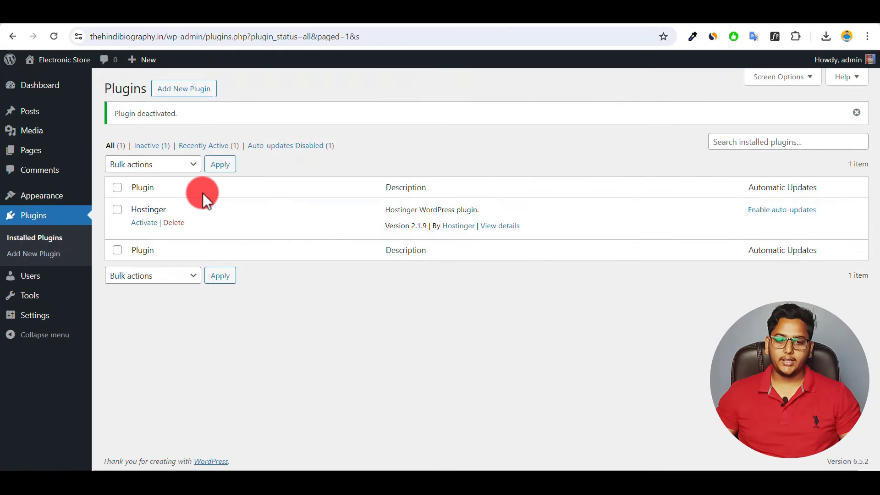
left_click(176, 224)
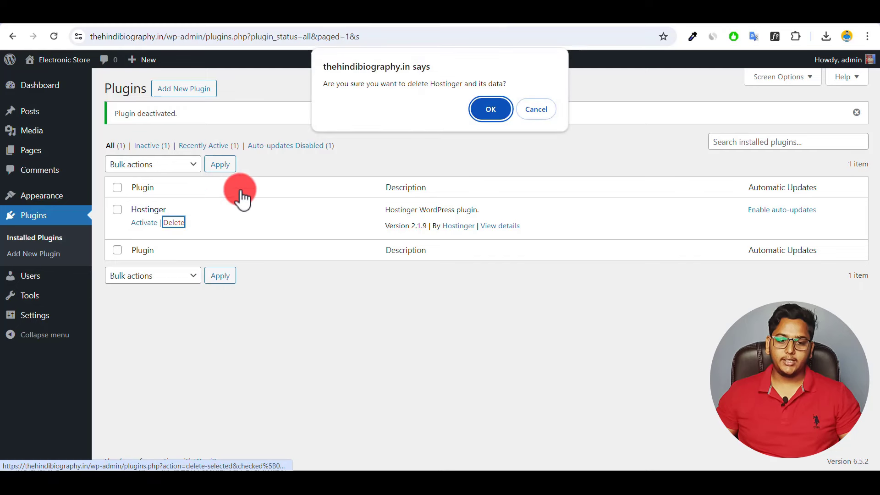
left_click(488, 113)
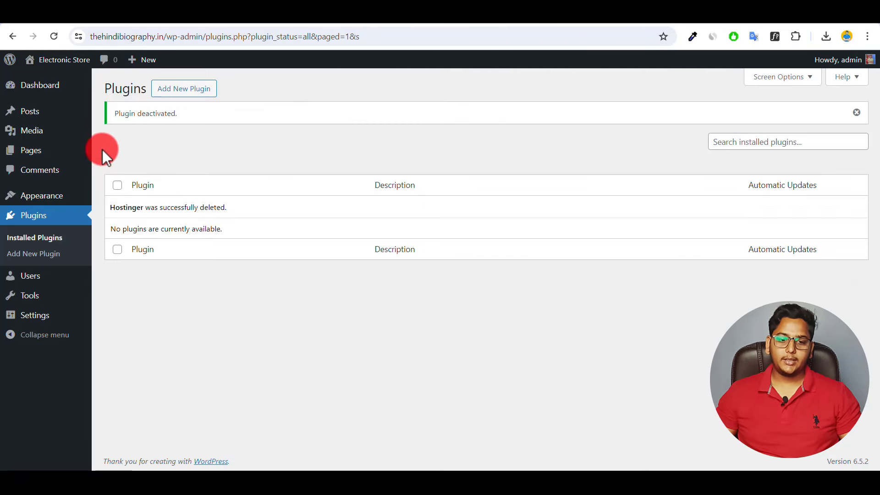
Trash the 'Hello world!' post, empty the trash, and reload the Posts page
left_click(30, 110)
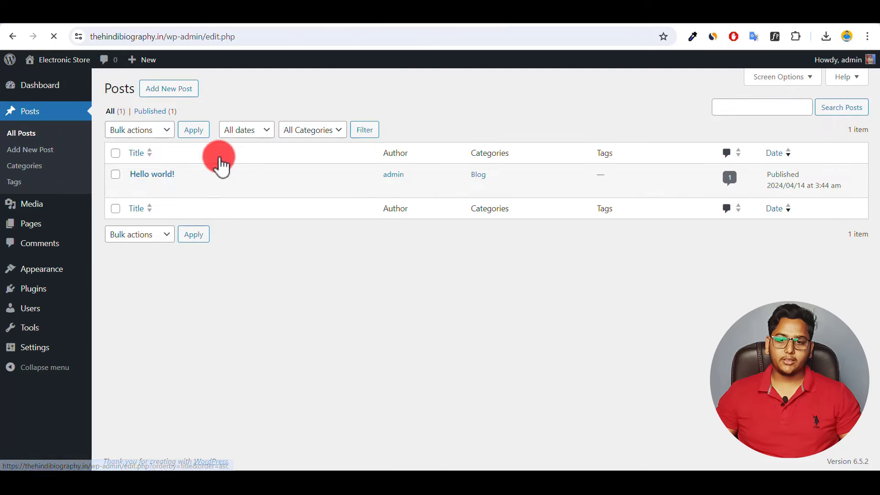
mouse_move(157, 185)
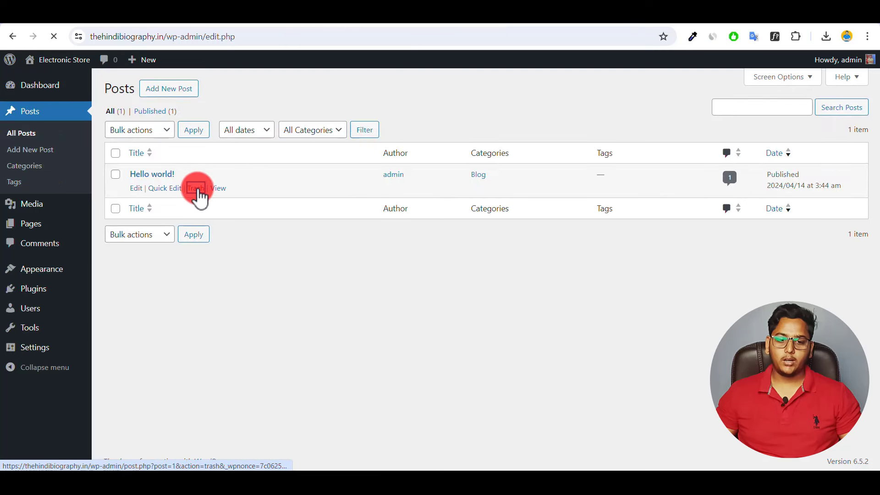
left_click(150, 145)
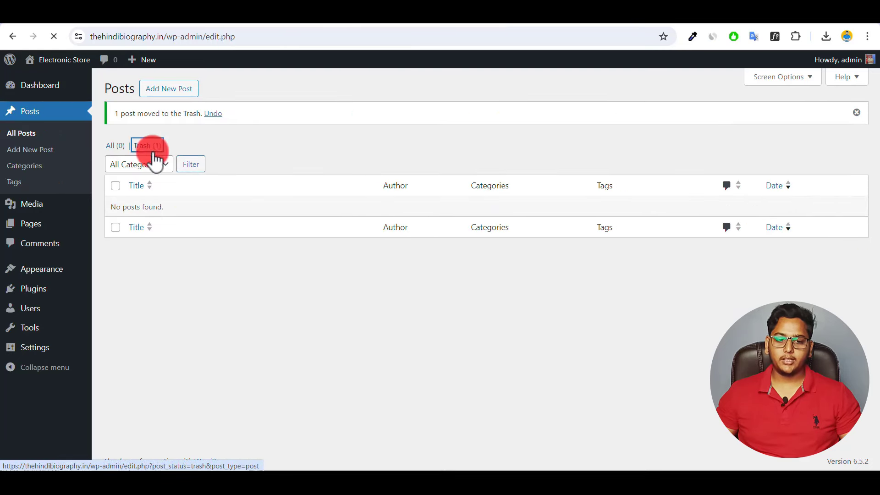
left_click(425, 133)
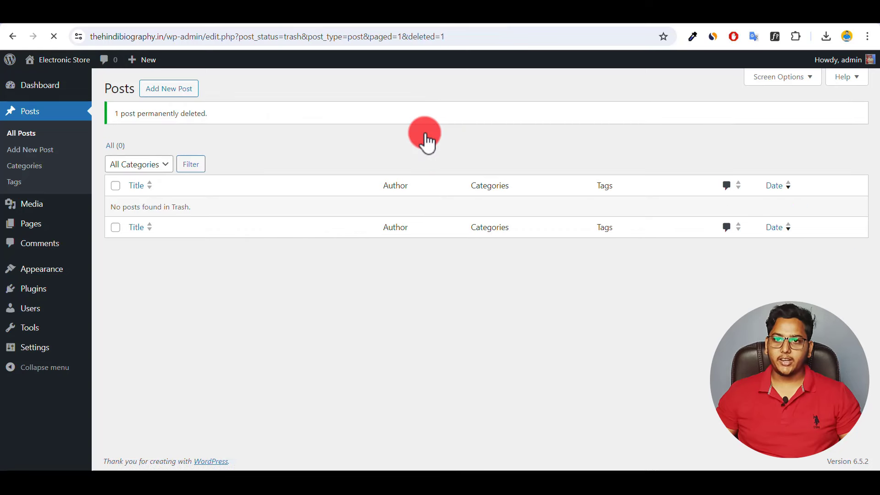
left_click(57, 44)
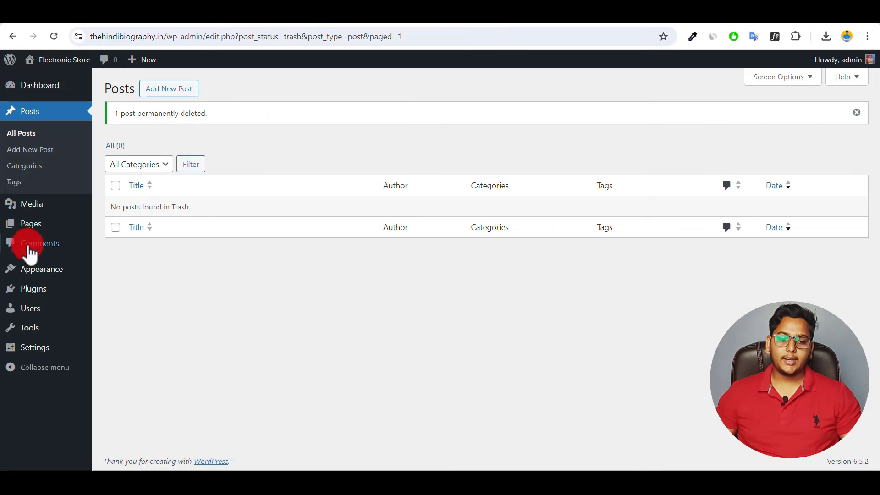
Upload xstore.zip from Downloads as a new theme and install it
mouse_move(36, 270)
left_click(128, 275)
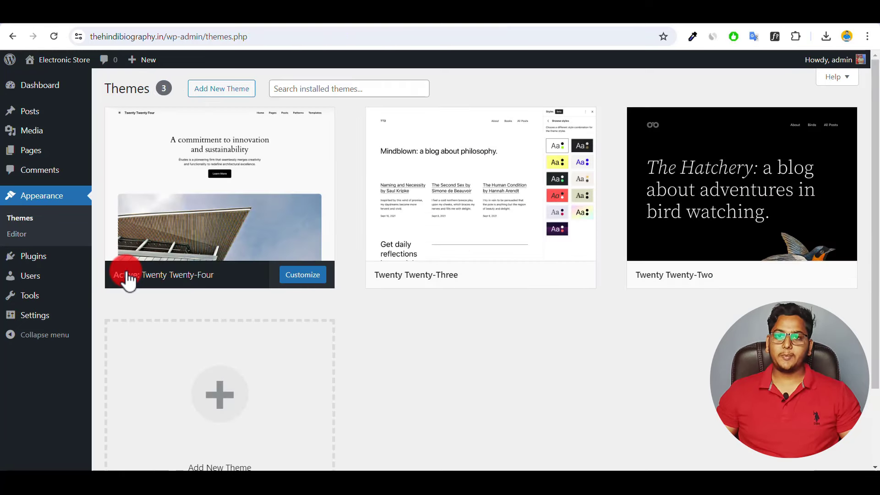
left_click(213, 89)
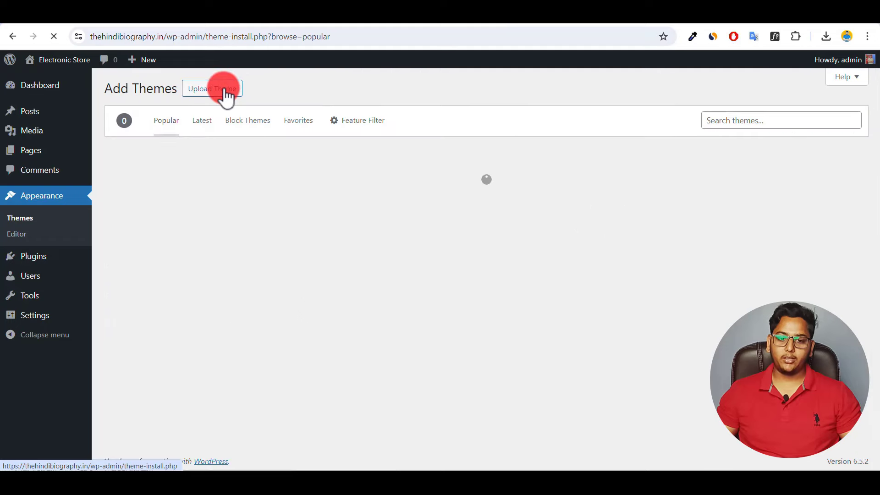
left_click(209, 92)
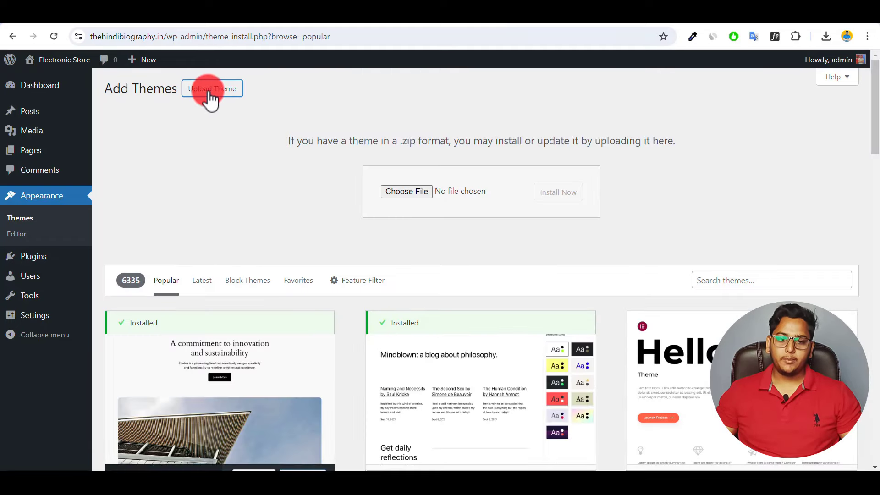
left_click(402, 191)
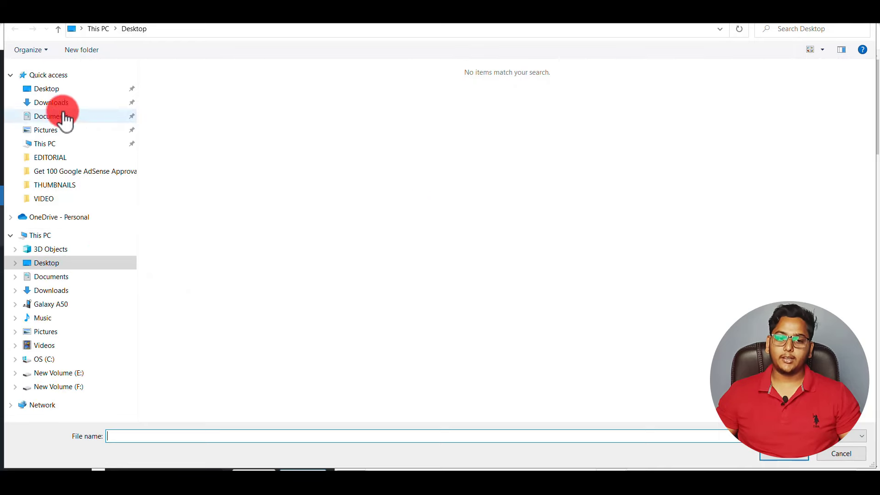
left_click(51, 102)
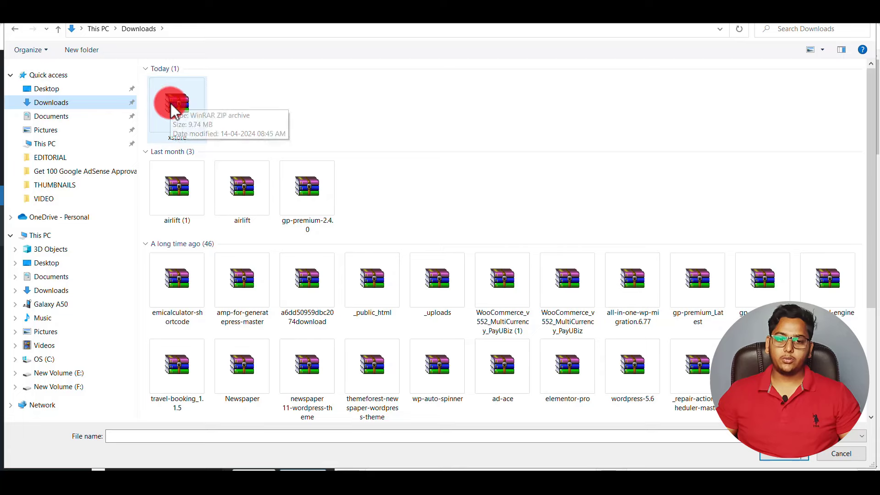
double_click(173, 105)
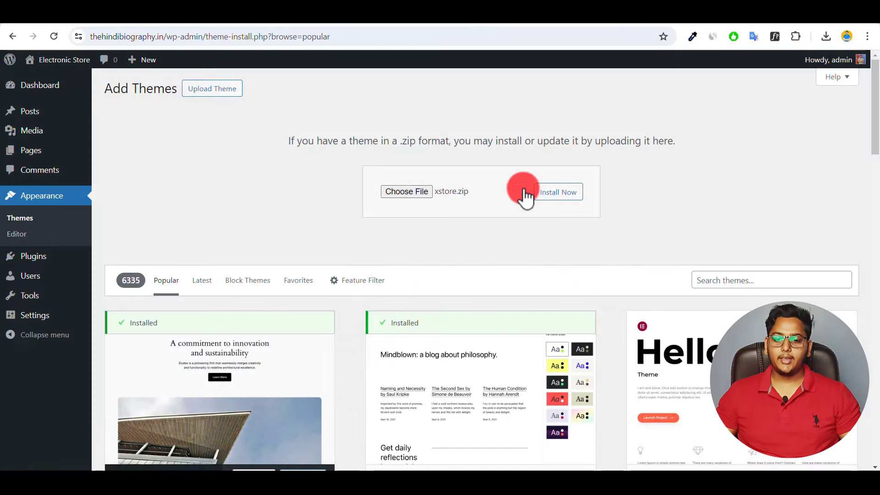
left_click(563, 201)
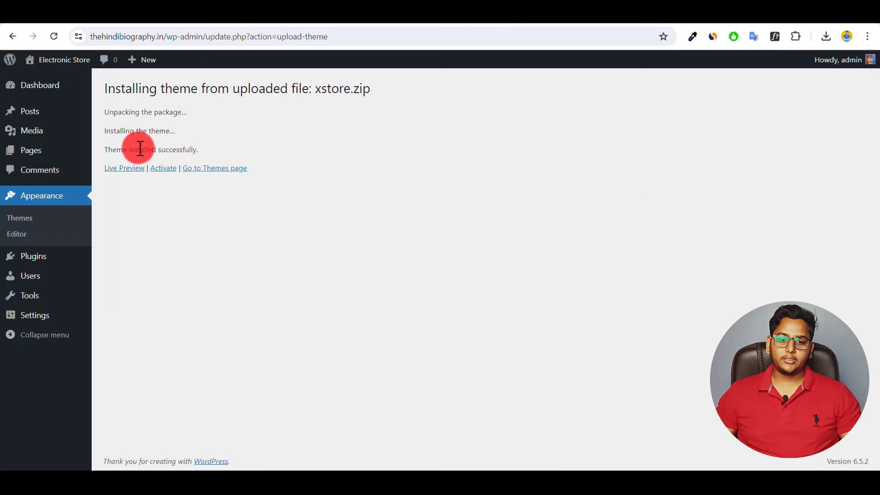
Activate the XStore theme and close the installation guide video
left_click(163, 169)
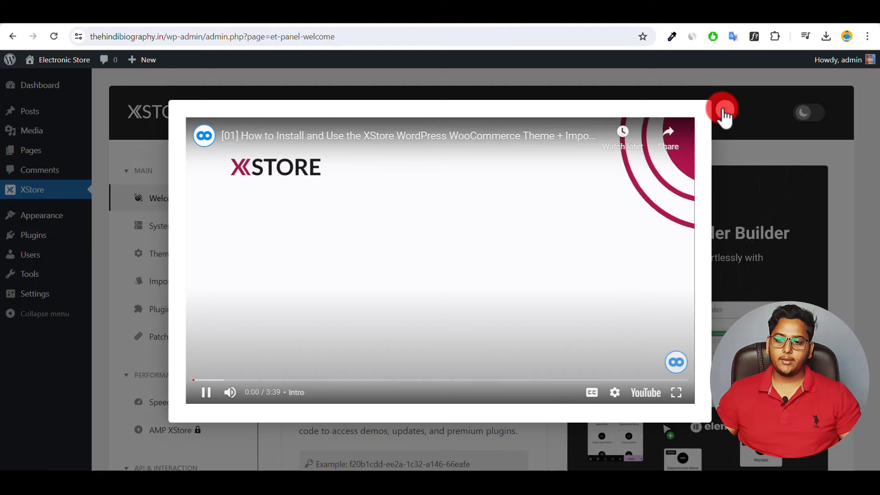
left_click(724, 110)
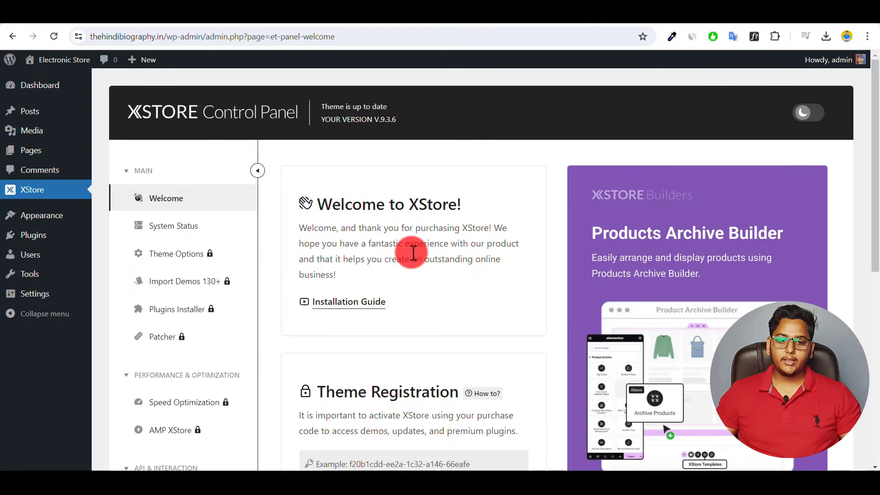
scroll(419, 293, "down", 5)
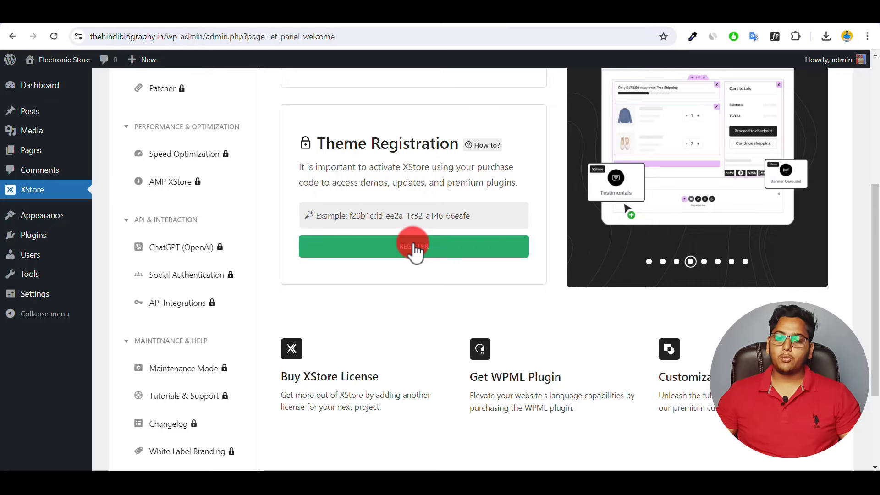
Paste the theme purchase code into Theme Registration and submit it with REGISTER
left_click(483, 214)
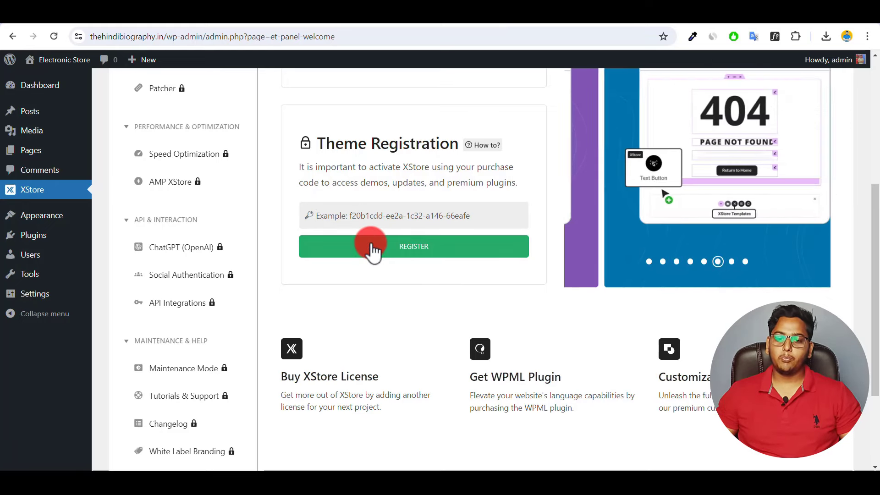
key("ctrl+v")
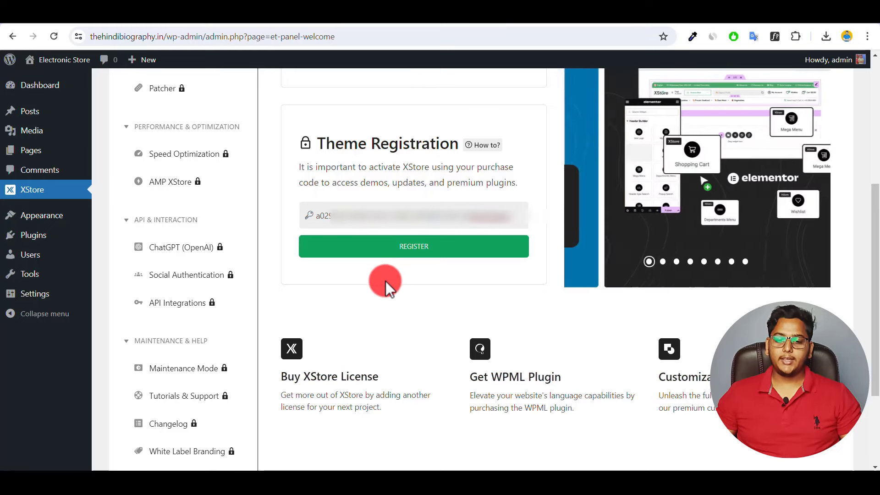
left_click(410, 247)
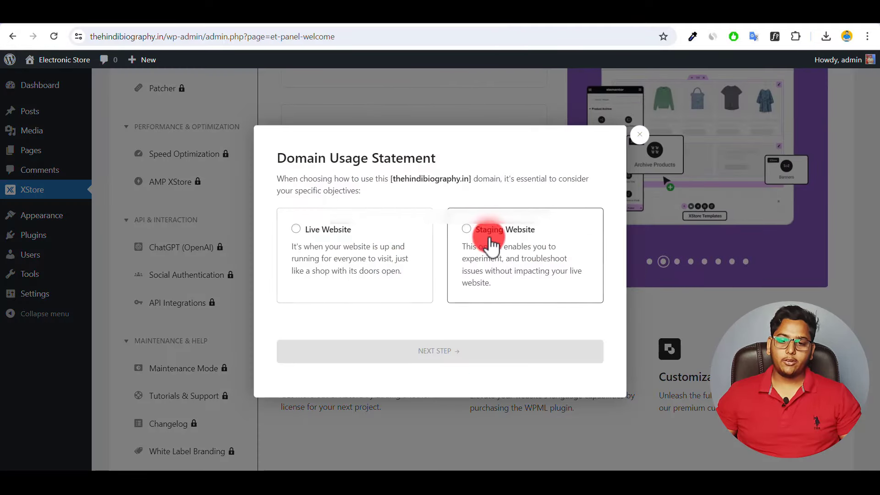
Mark the domain as a live website and accept the License Policy and Data Storage Consent guidelines
left_click(295, 228)
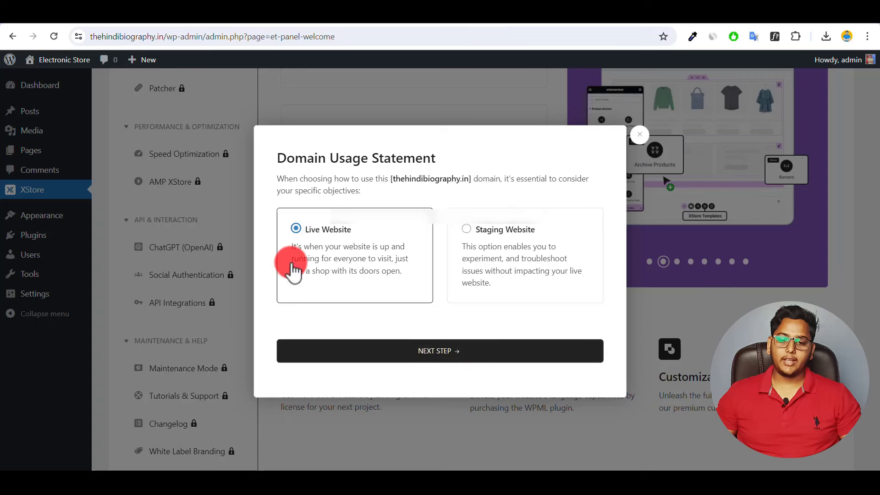
left_click(441, 352)
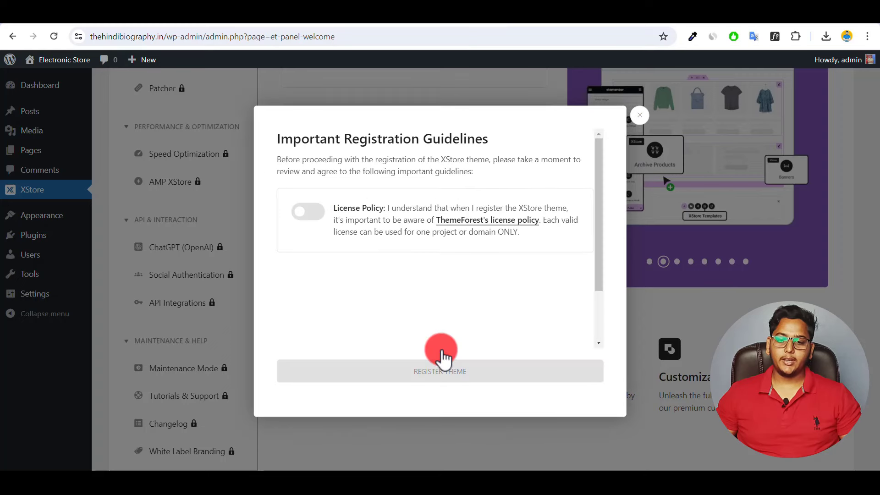
left_click(306, 212)
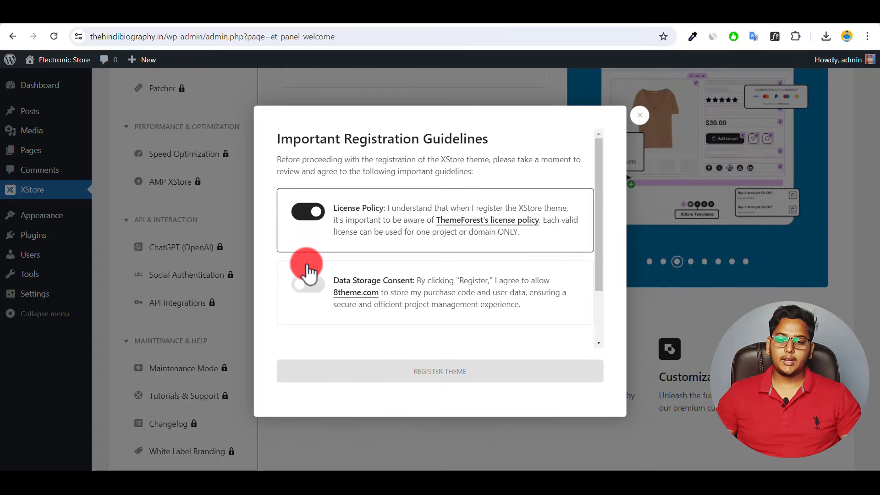
left_click(305, 278)
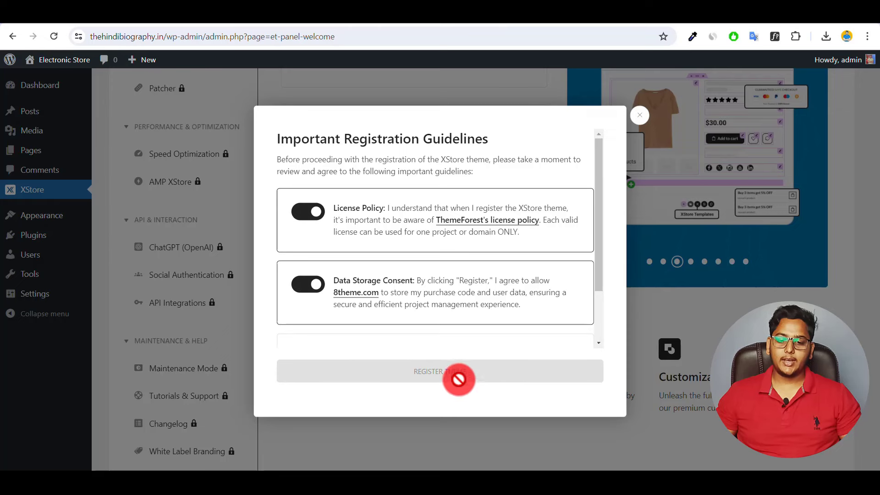
Accept the Manual Domain Verification guideline, register XStore, and go to Import Demos
scroll(464, 310, "down", 2)
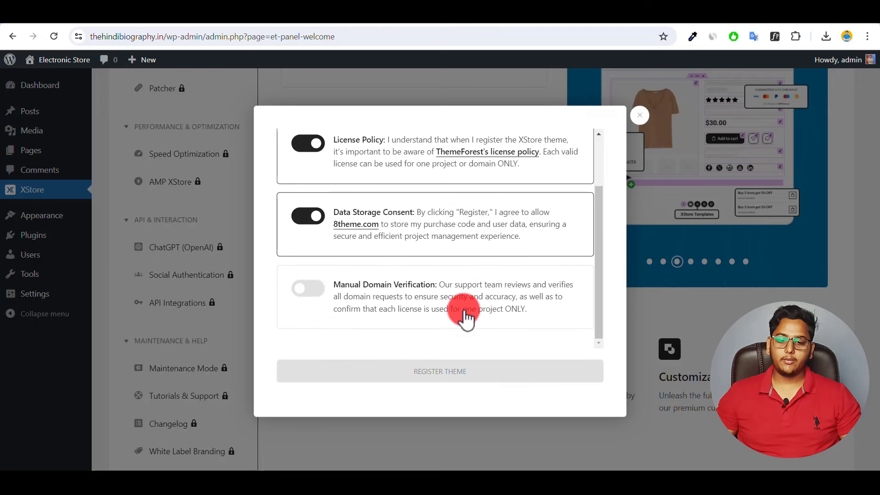
left_click(305, 289)
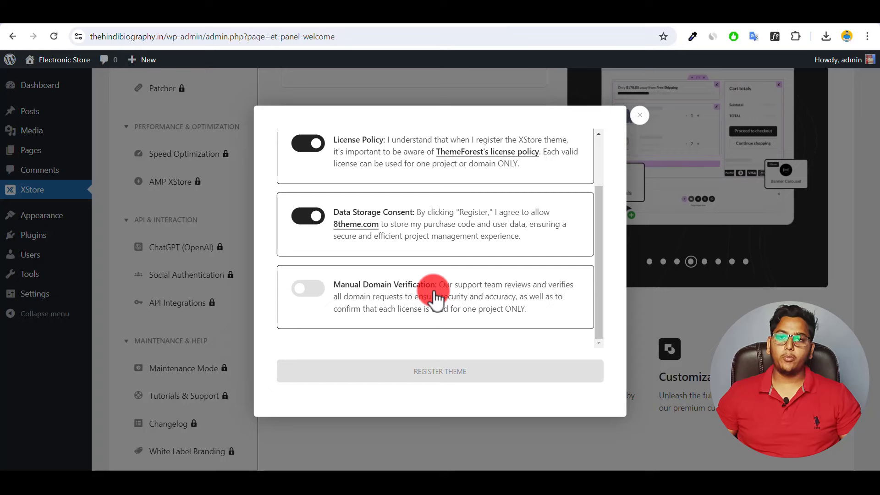
left_click(305, 291)
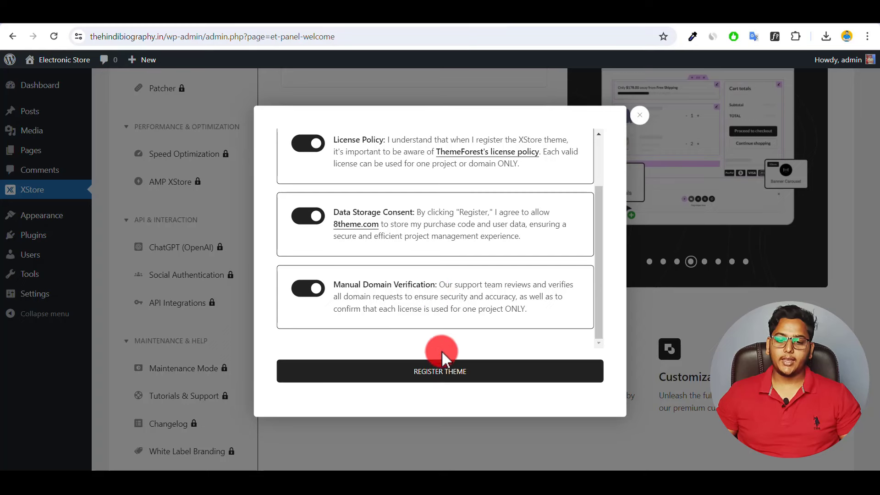
left_click(435, 374)
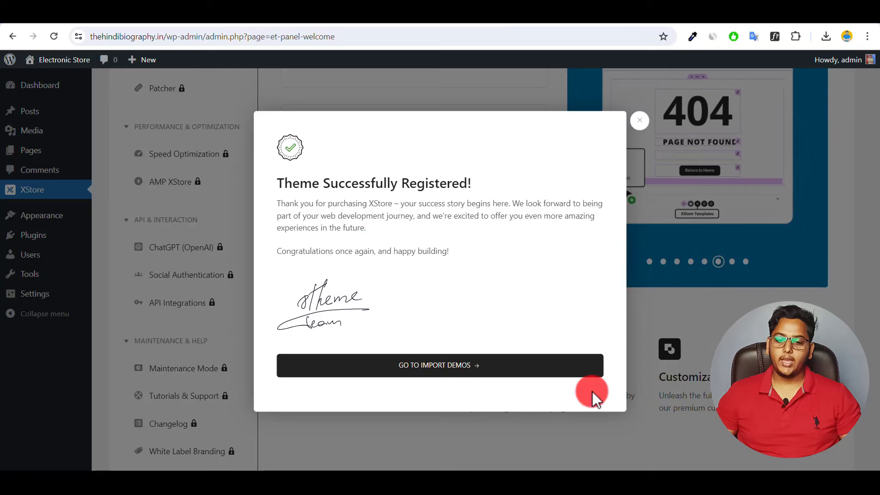
left_click(446, 377)
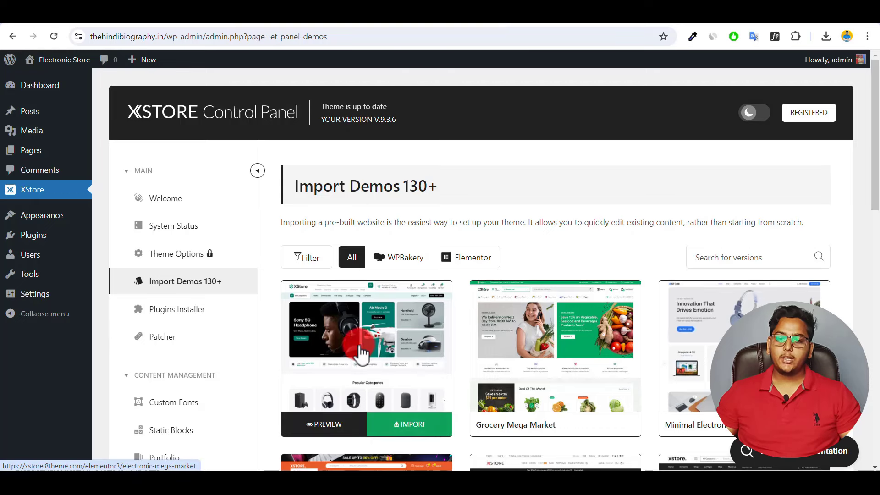
Start the Electronic Mega Market import, create and activate XStore Child, and reach Required Plugins
left_click(409, 432)
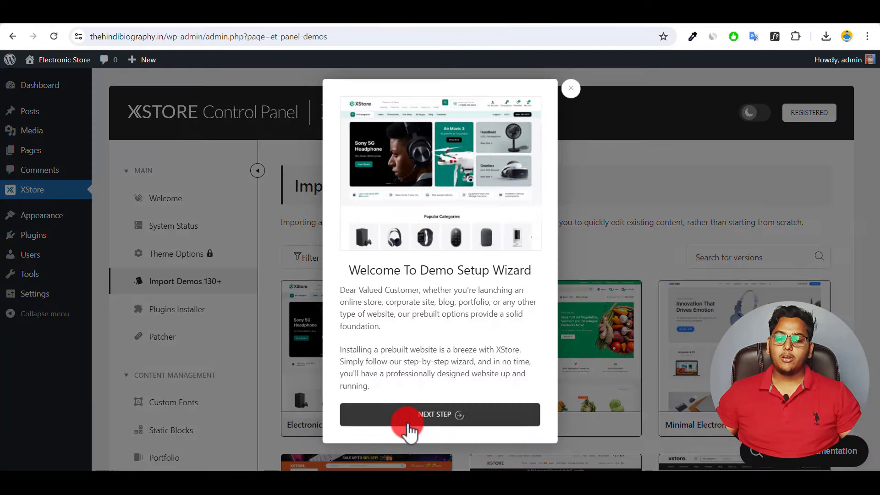
left_click(439, 416)
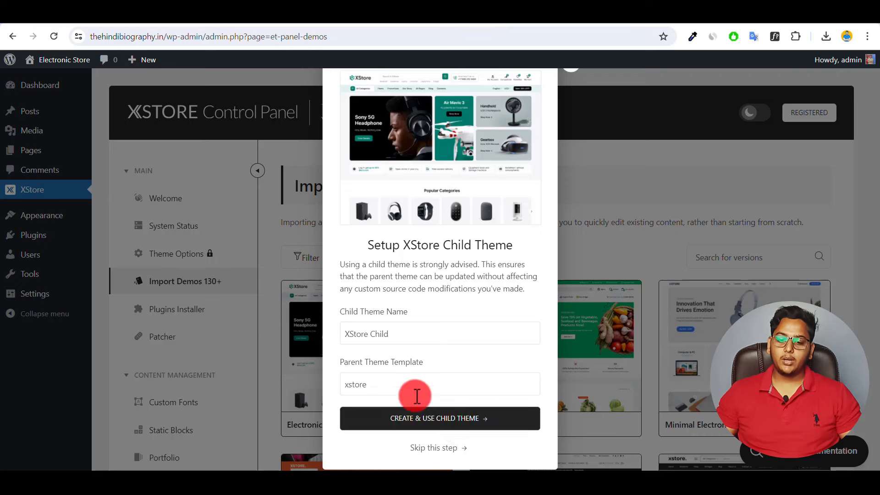
left_click(464, 418)
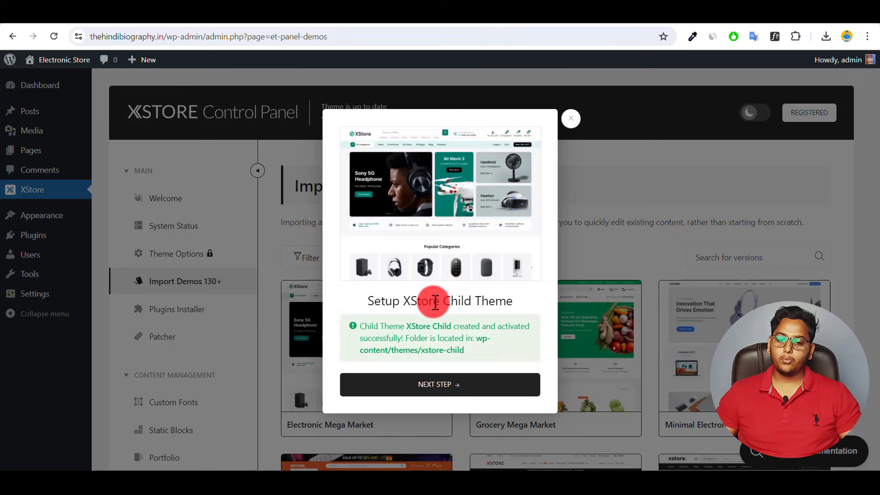
left_click(448, 387)
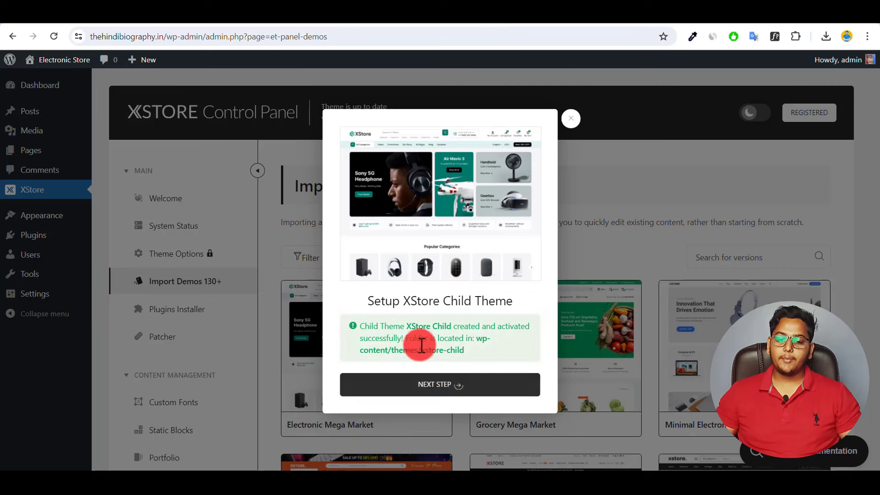
left_click(437, 386)
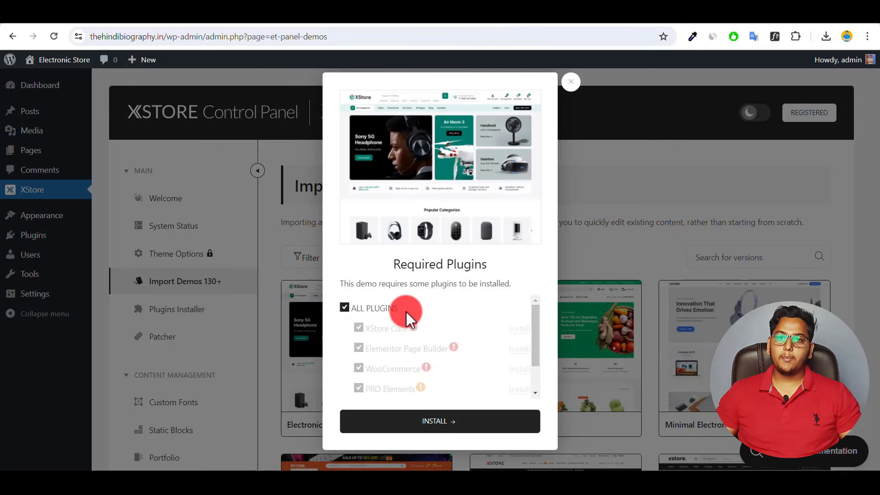
Install all required plugins, then import the Full Demo-Site Content for Electronic Mega Market
left_click(441, 421)
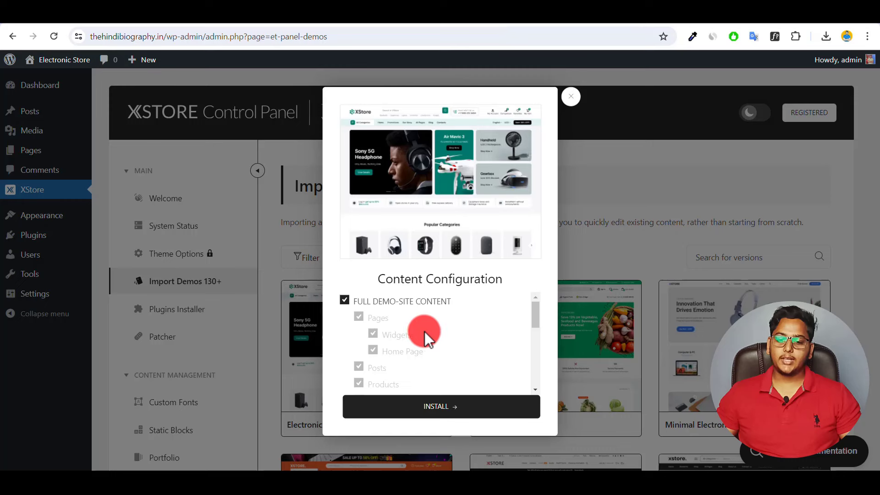
scroll(424, 331, "down", 5)
scroll(424, 331, "up", 5)
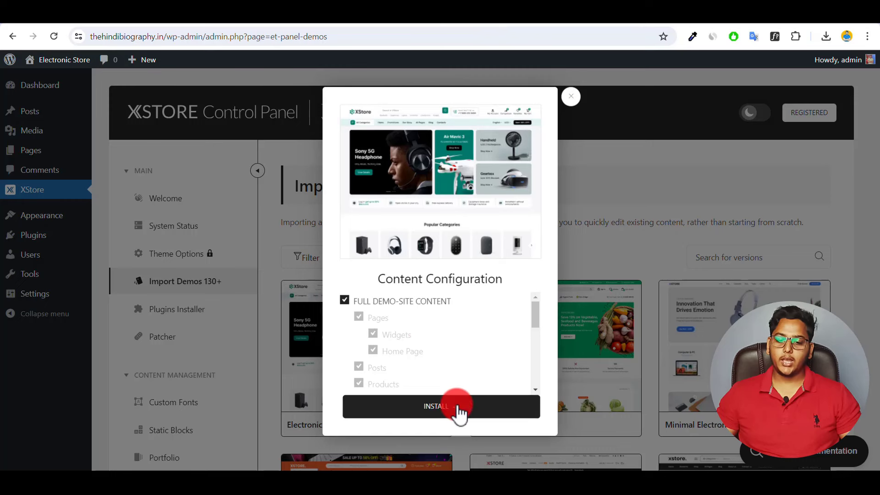
left_click(448, 413)
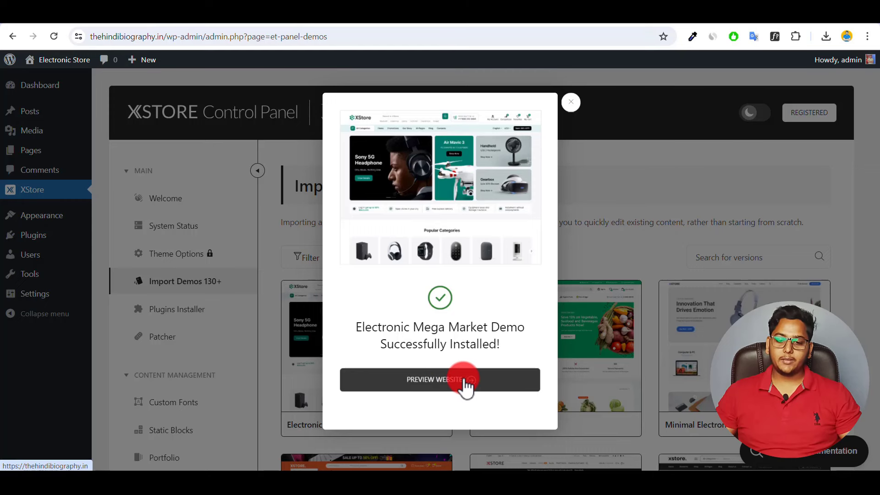
Preview the installed electronics storefront and scroll down through the homepage
left_click(450, 387)
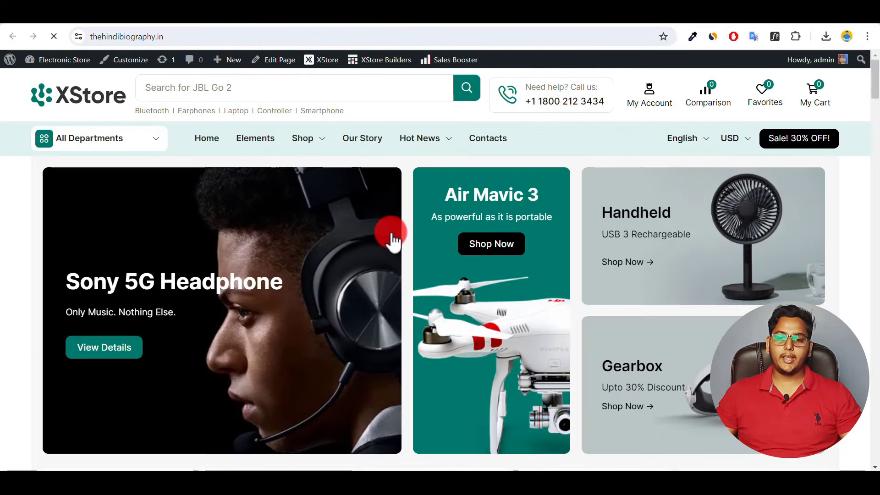
scroll(398, 238, "down", 10)
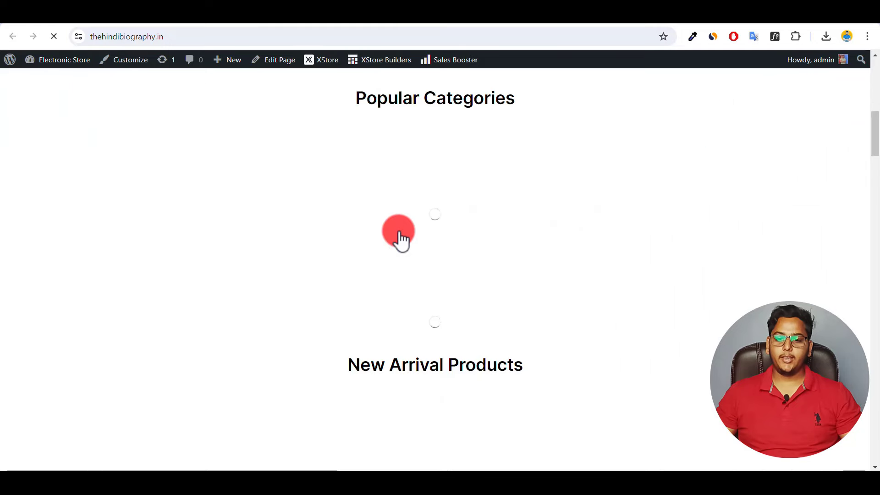
scroll(398, 238, "up", 10)
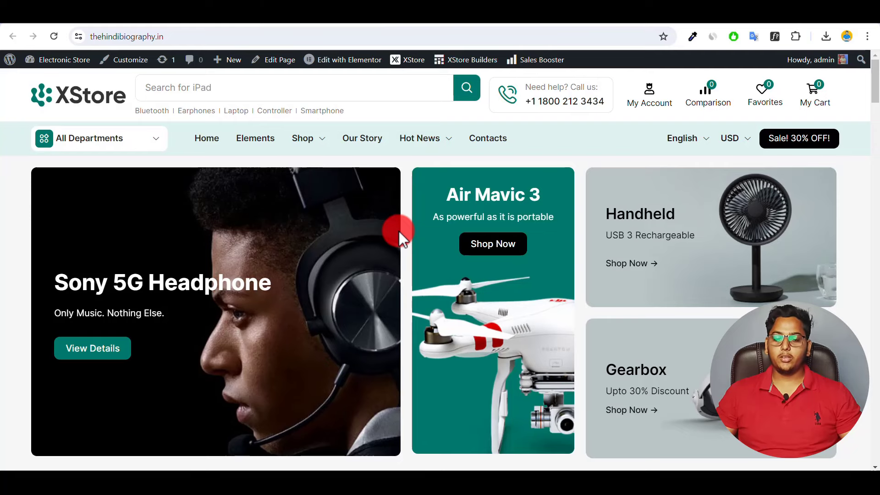
scroll(387, 273, "down", 4)
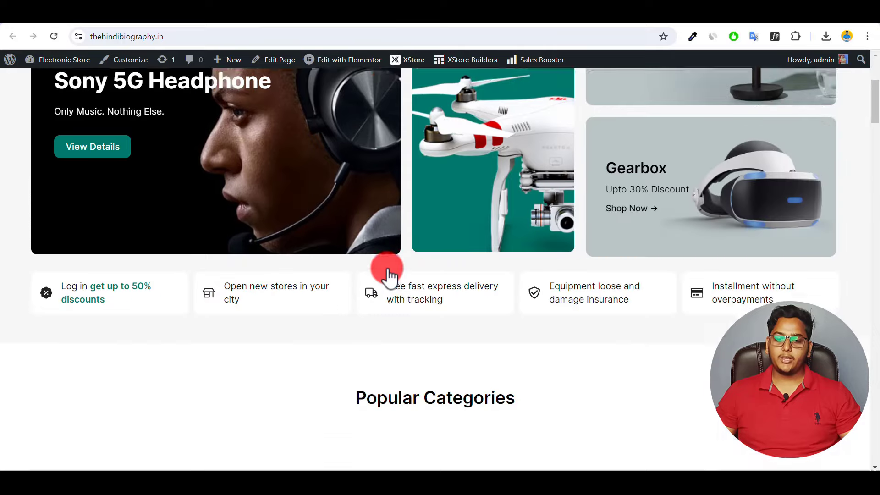
scroll(386, 268, "down", 15)
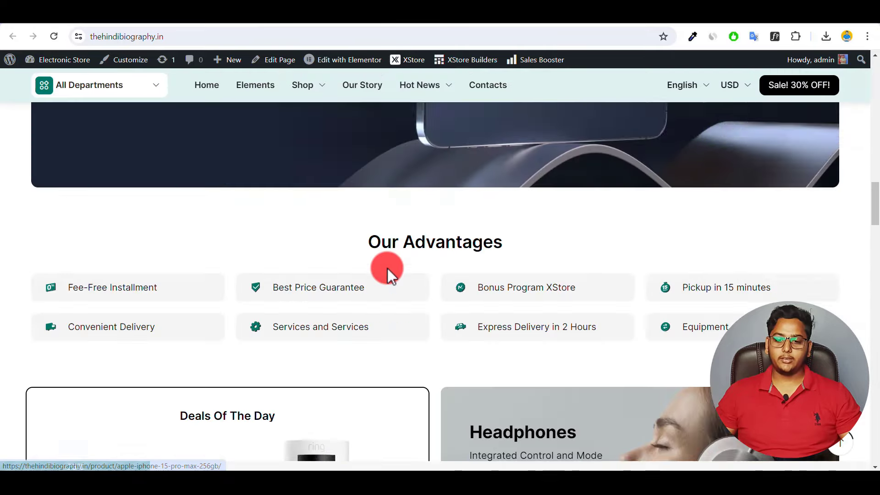
scroll(386, 268, "down", 20)
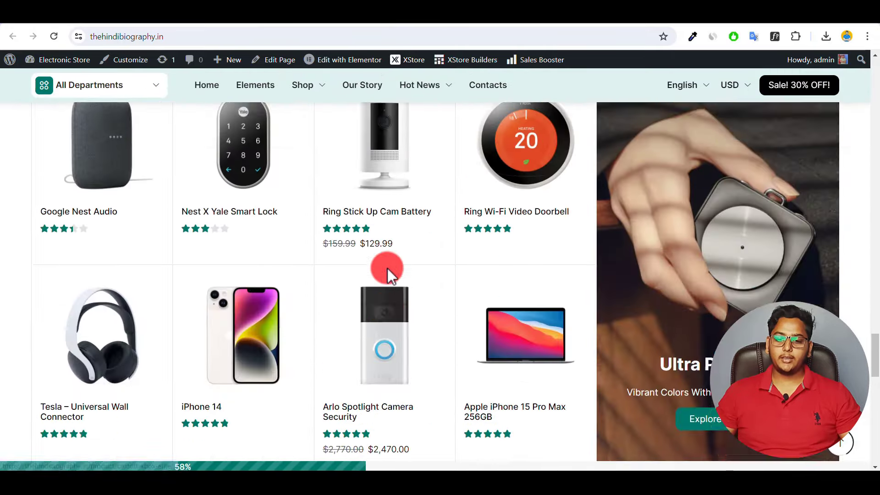
scroll(387, 268, "down", 15)
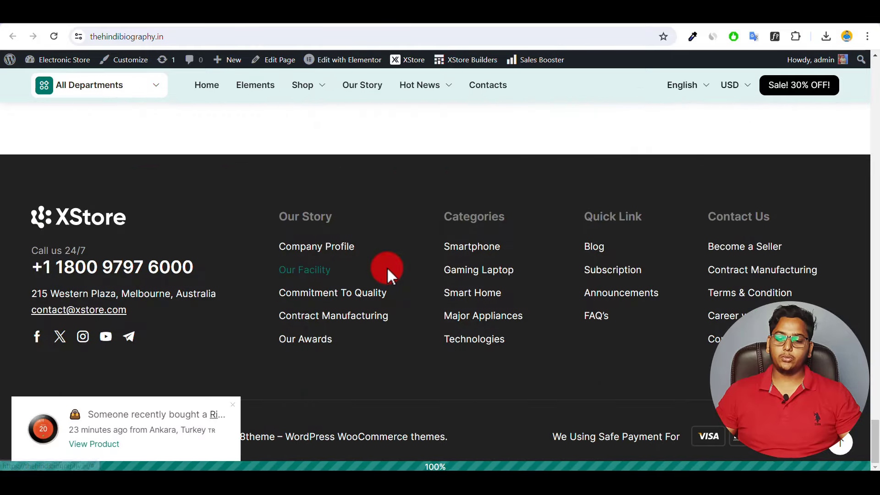
Dismiss the recent-purchase popup and scroll back up the storefront
left_click(236, 411)
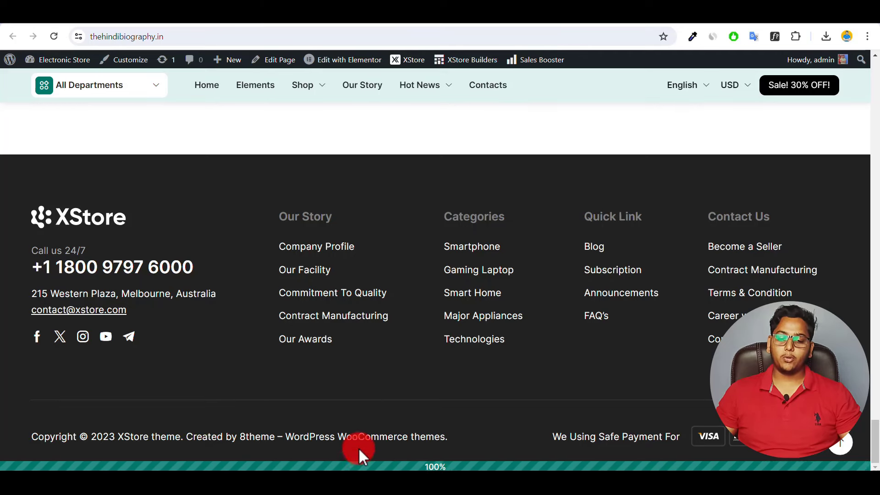
scroll(363, 396, "up", 15)
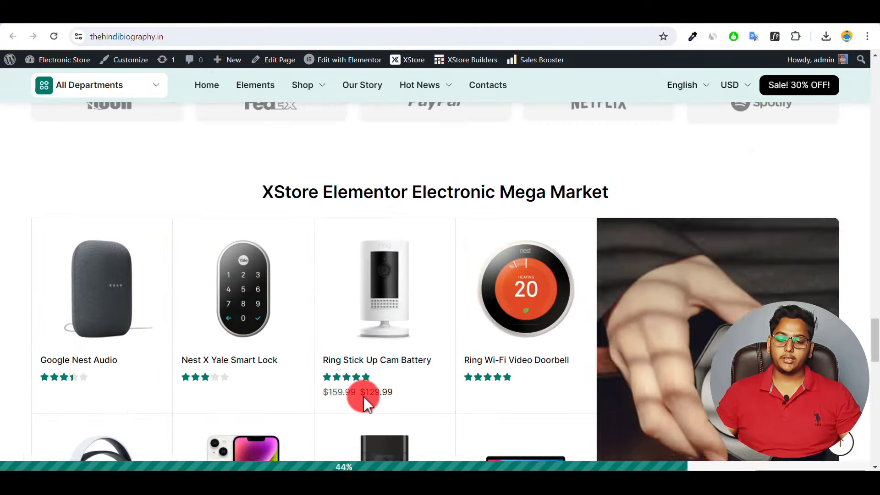
scroll(364, 397, "down", 15)
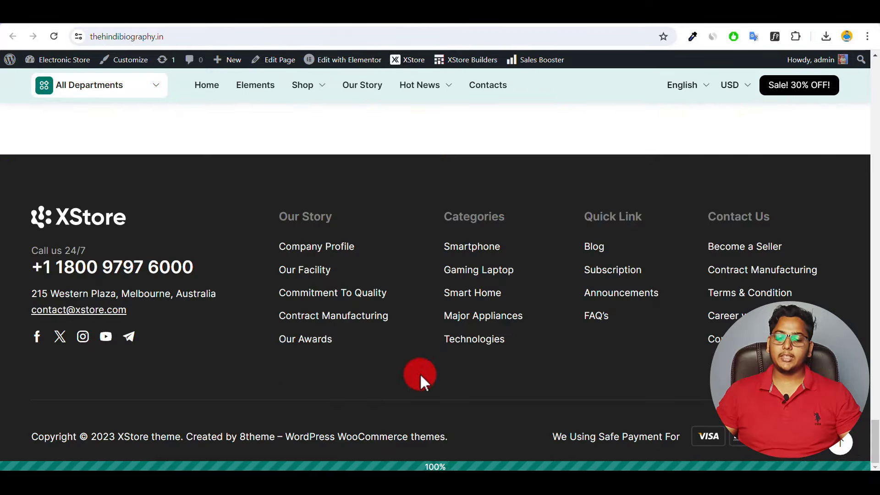
scroll(420, 374, "up", 20)
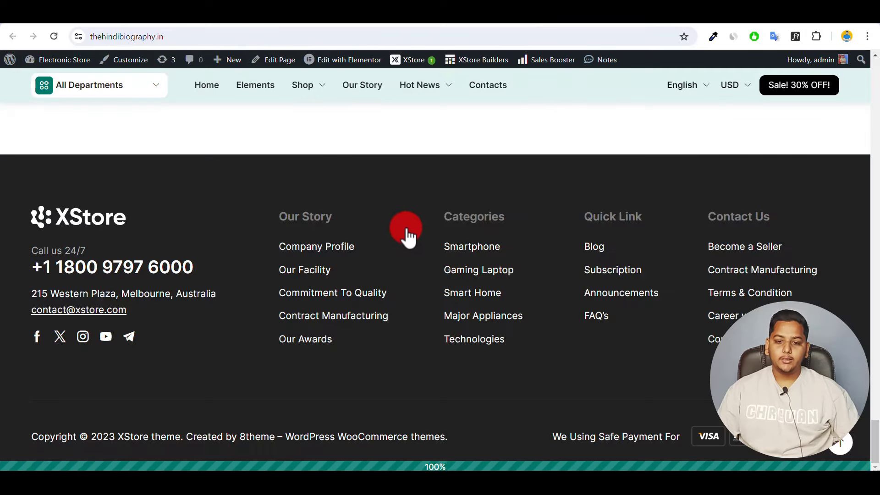
scroll(406, 227, "up", 20)
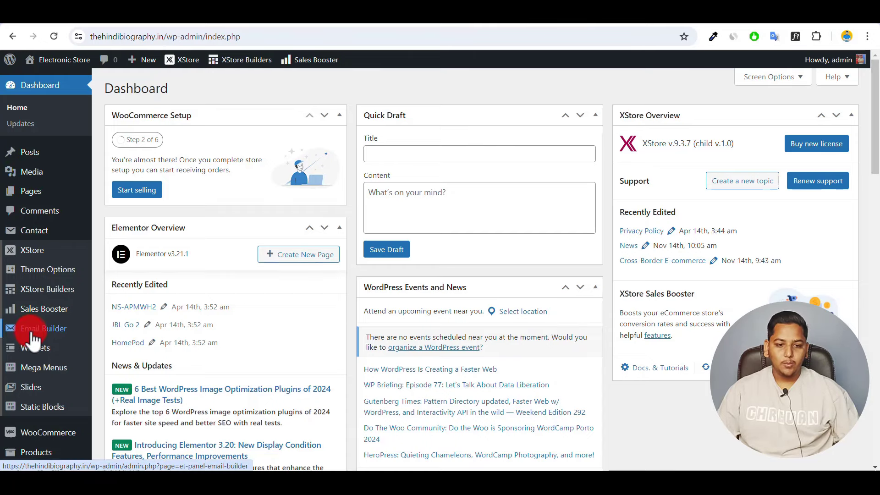
Open XStore's Theme Options from the Dashboard sidebar to reach the Customizer
mouse_move(71, 267)
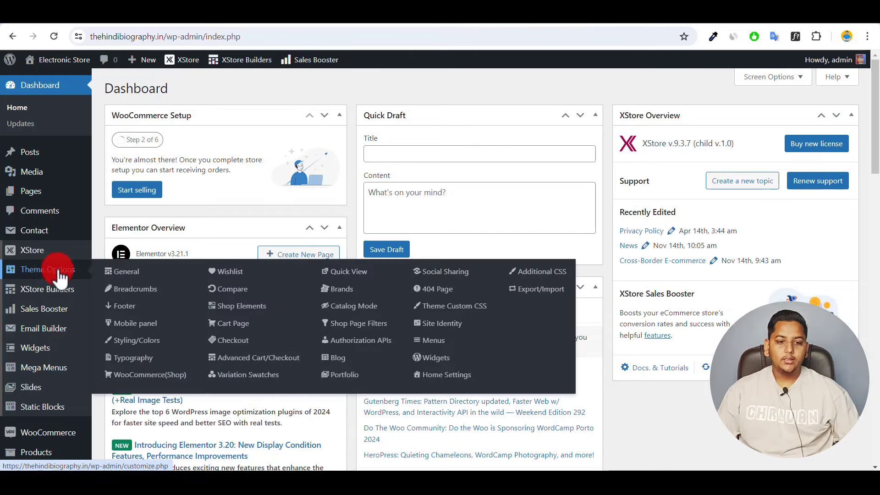
mouse_move(42, 258)
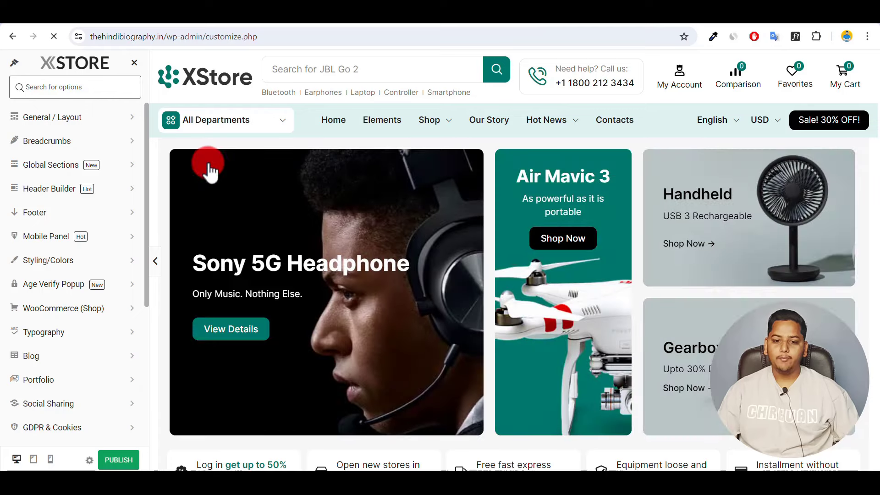
In General / Layout, set the Site Layout from Wide layout to Boxed
left_click(121, 122)
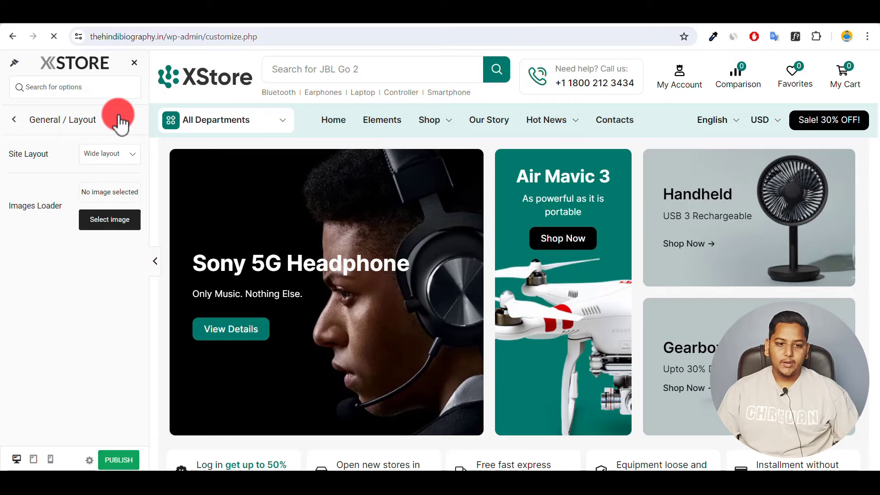
left_click(131, 155)
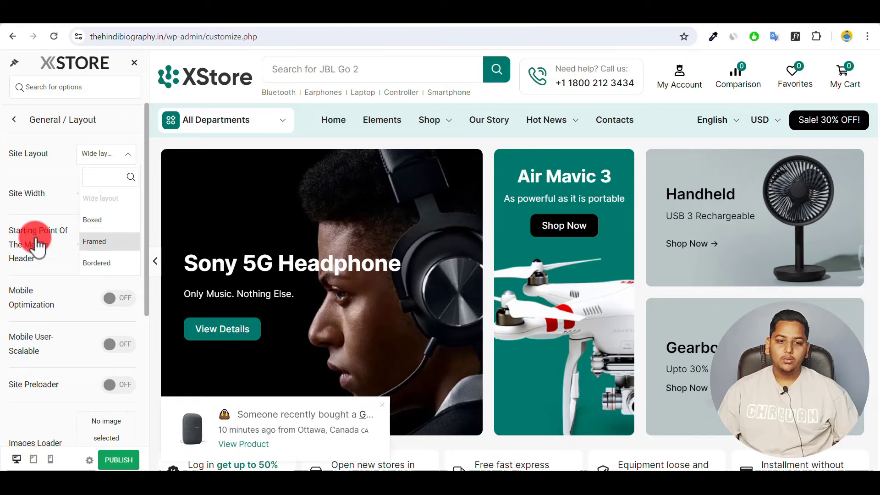
left_click(94, 220)
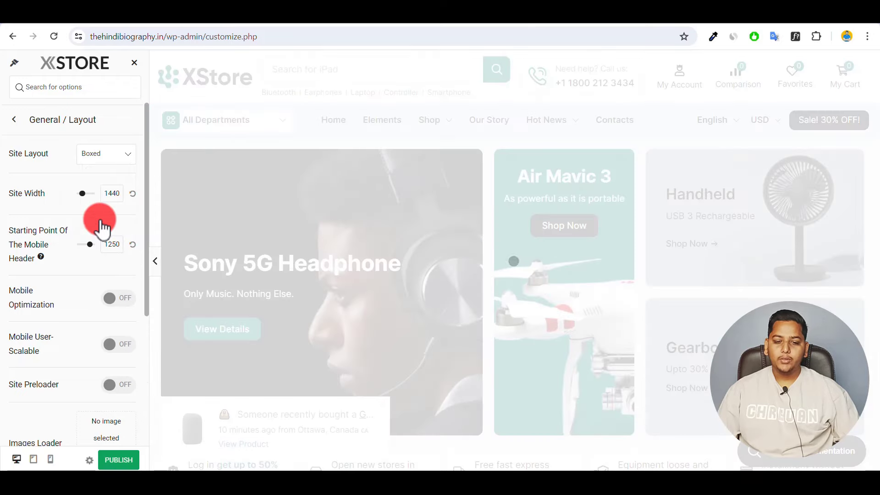
left_click(489, 183)
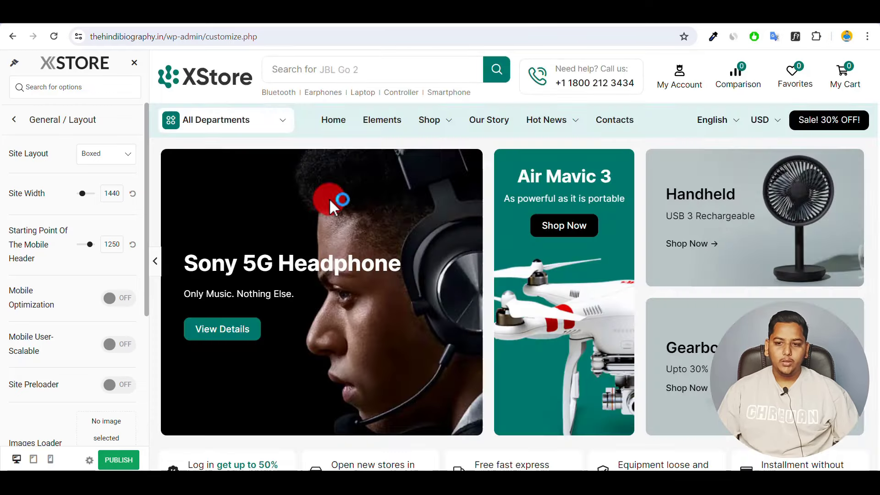
Collapse the Customizer panel to preview the Boxed layout, then restore the panel
left_click(154, 261)
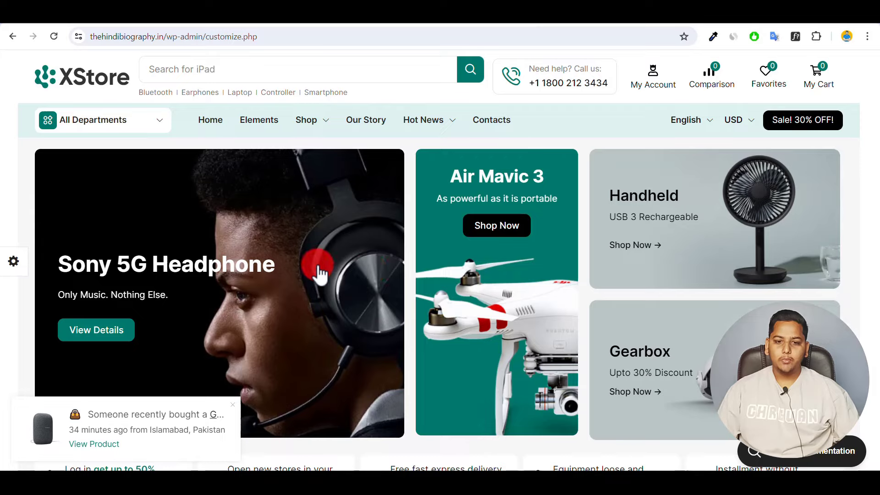
scroll(316, 270, "down", 15)
scroll(319, 270, "up", 15)
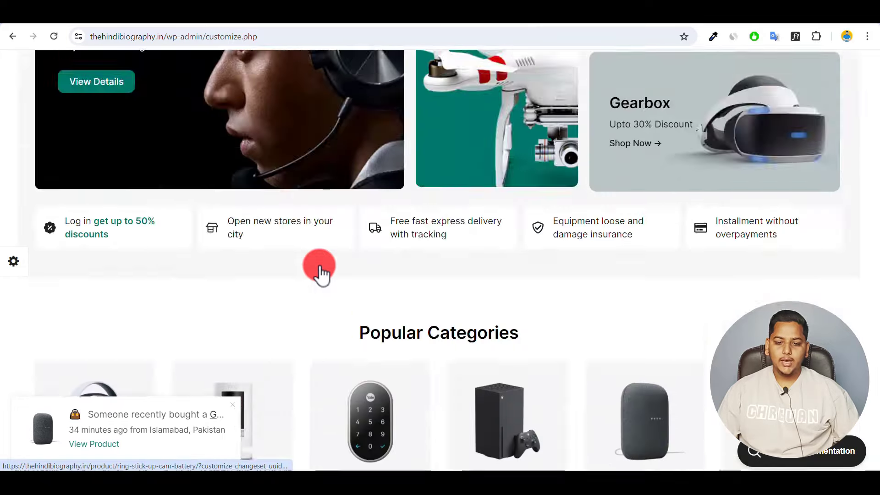
left_click(14, 268)
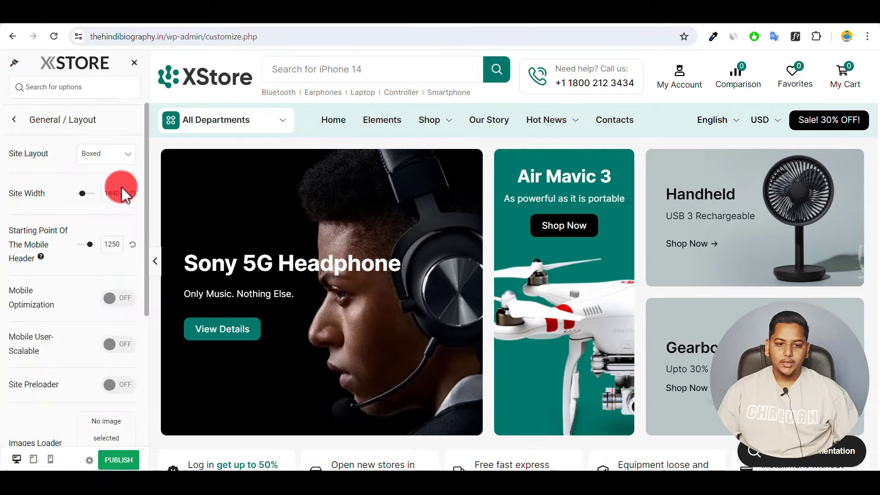
Switch the Site Layout to Framed and preview it with the settings hidden
left_click(120, 158)
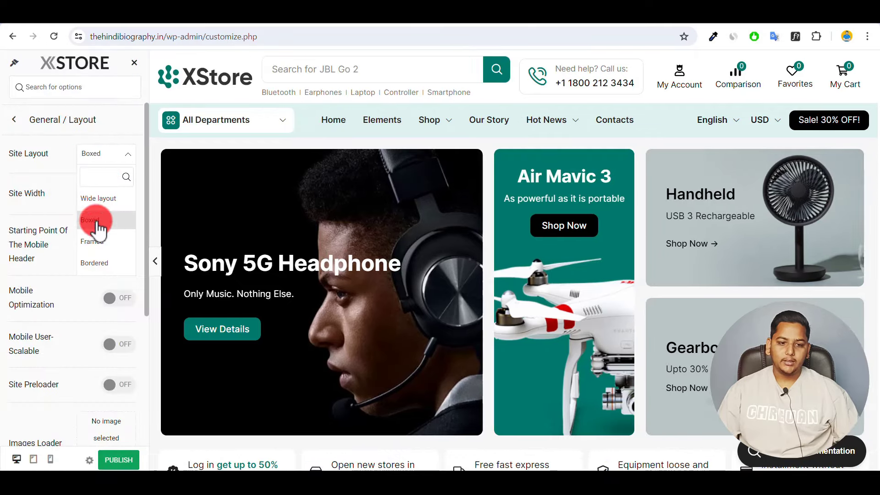
left_click(92, 241)
mouse_move(96, 248)
left_mouse_down()
mouse_move(130, 243)
mouse_move(155, 274)
left_mouse_up()
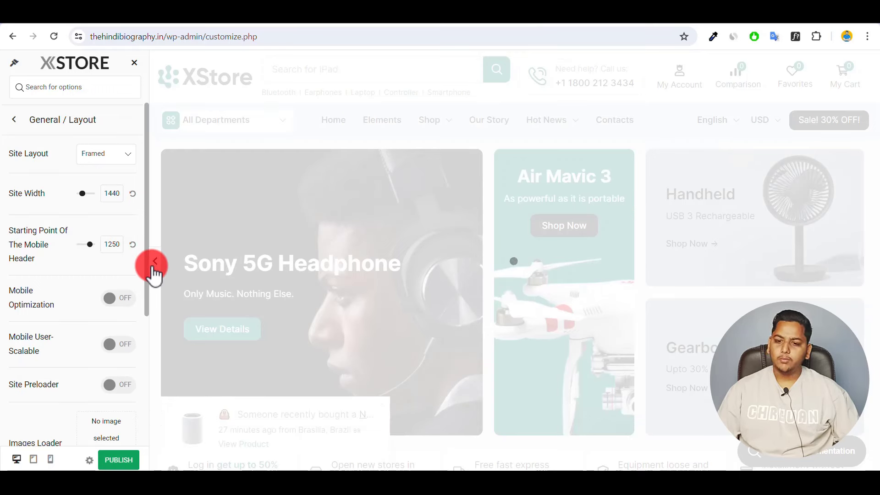
left_click_drag(154, 274, 160, 275)
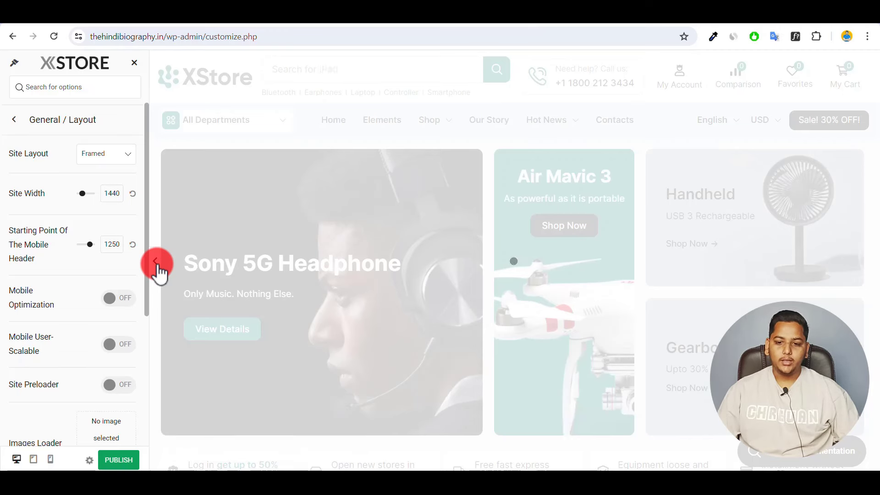
left_click_drag(160, 275, 161, 264)
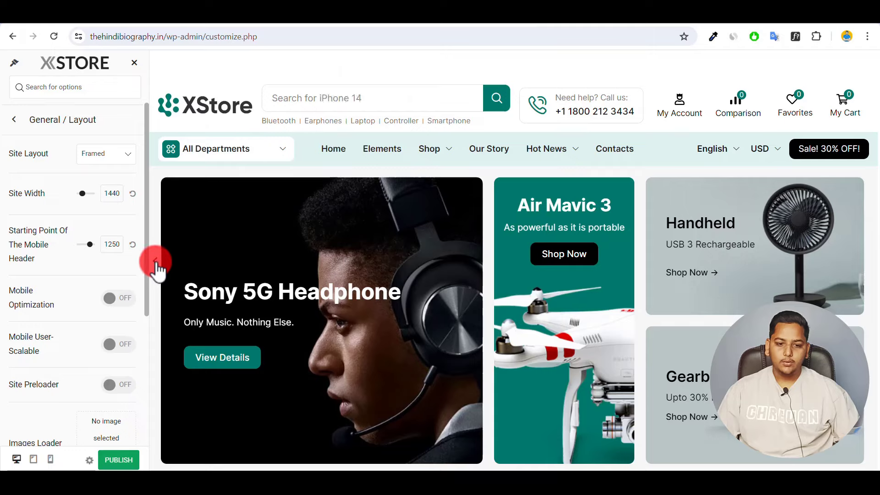
left_click_drag(156, 266, 237, 224)
scroll(237, 224, "down", 20)
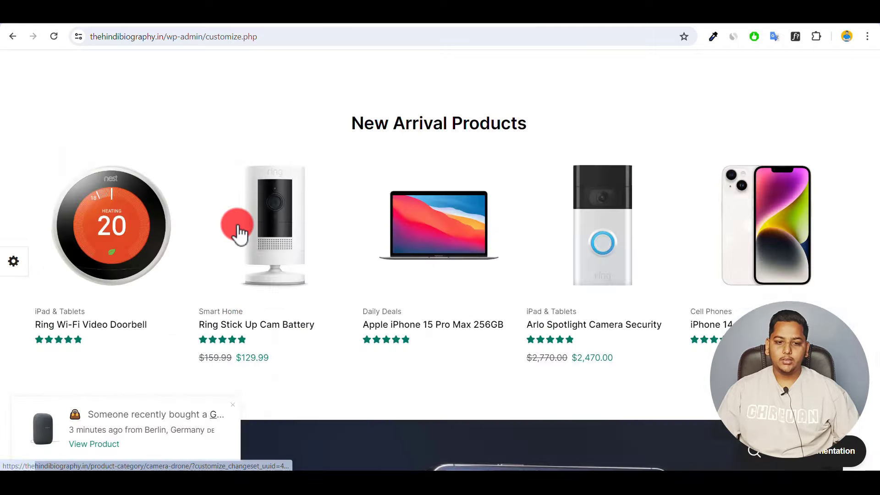
scroll(237, 225, "up", 20)
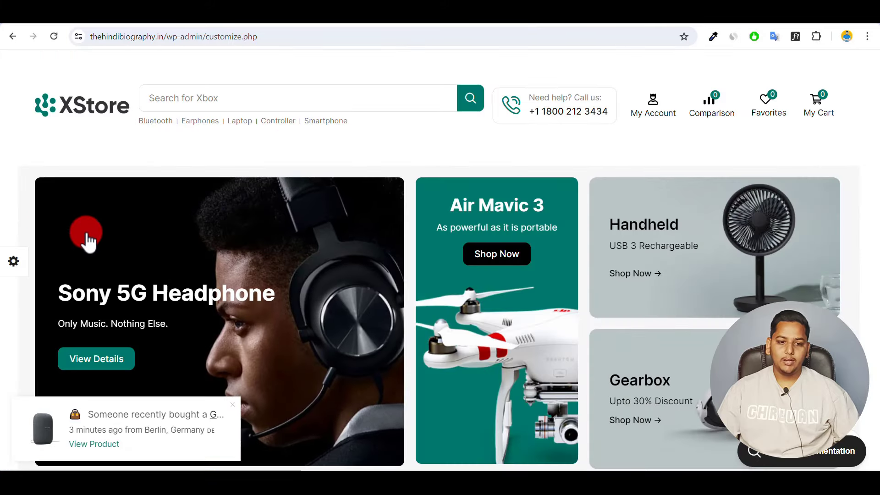
Set the Site Layout back to Wide layout and return to the main theme options
left_click(13, 262)
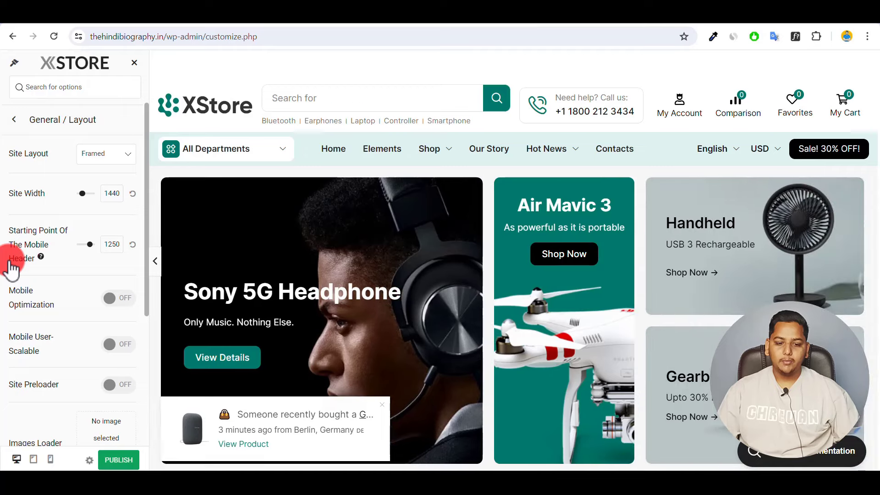
left_click(125, 156)
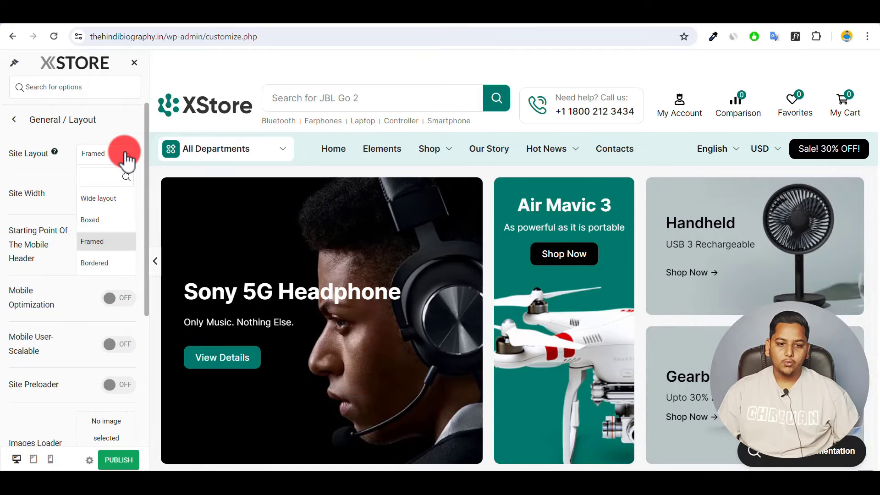
left_click(98, 199)
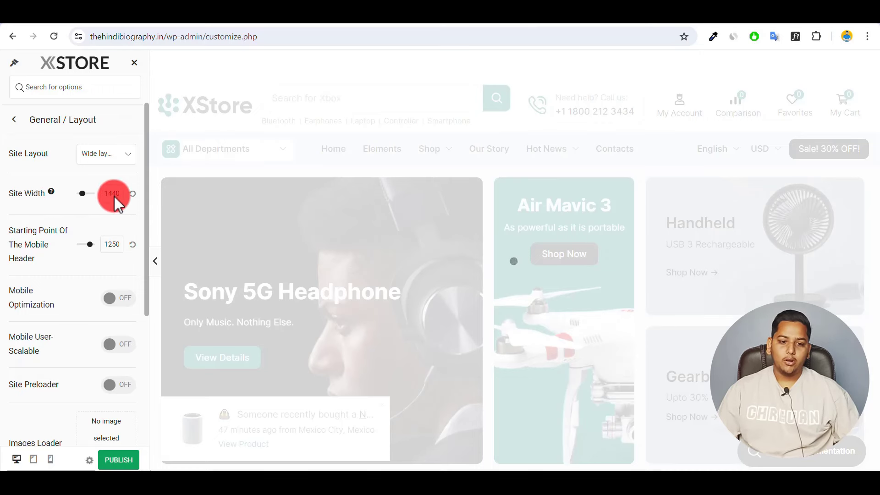
left_click_drag(114, 197, 45, 307)
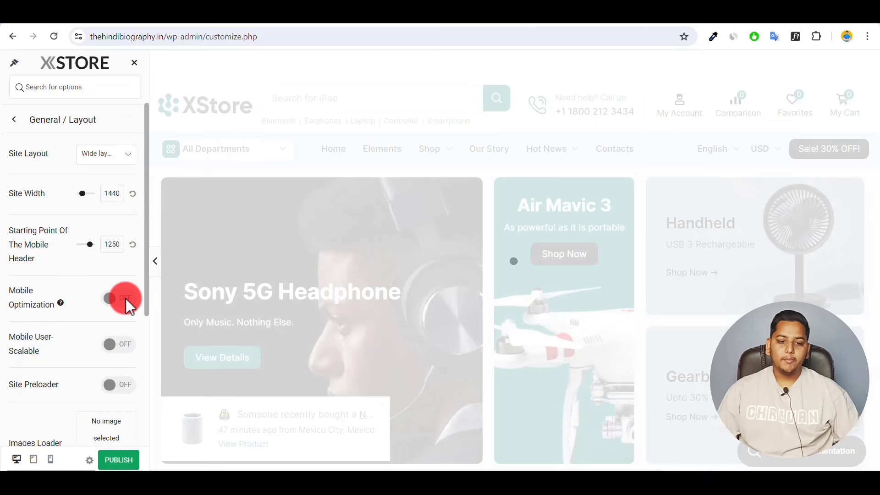
mouse_move(61, 304)
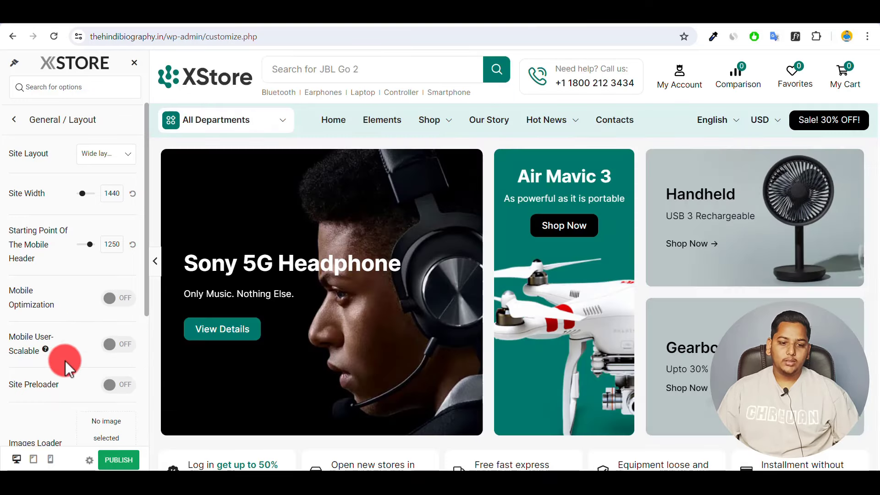
scroll(65, 361, "down", 5)
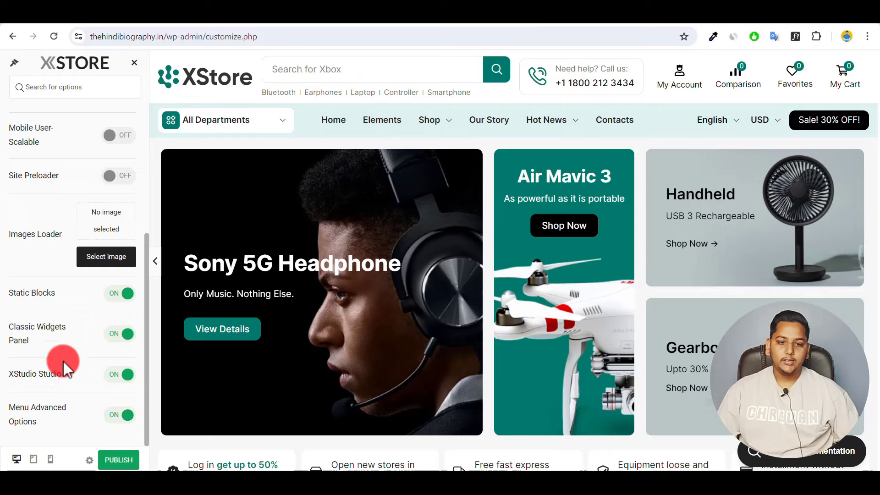
scroll(63, 361, "up", 5)
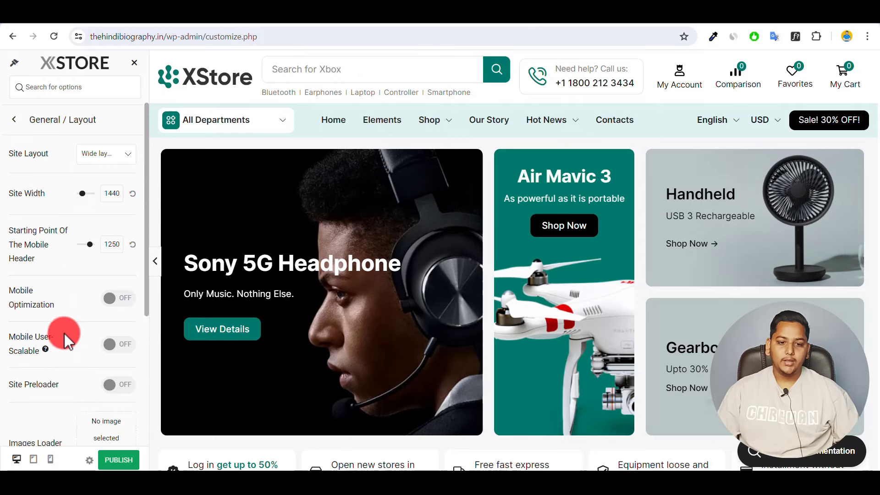
left_click(17, 121)
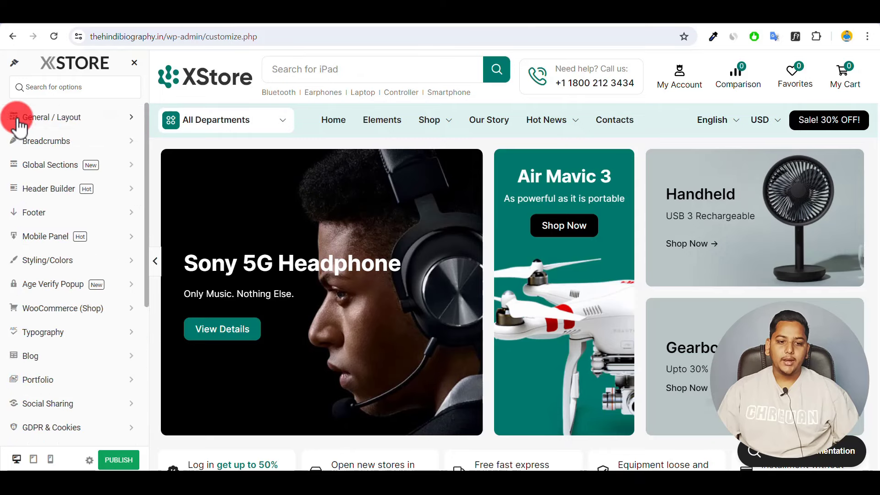
left_click(95, 142)
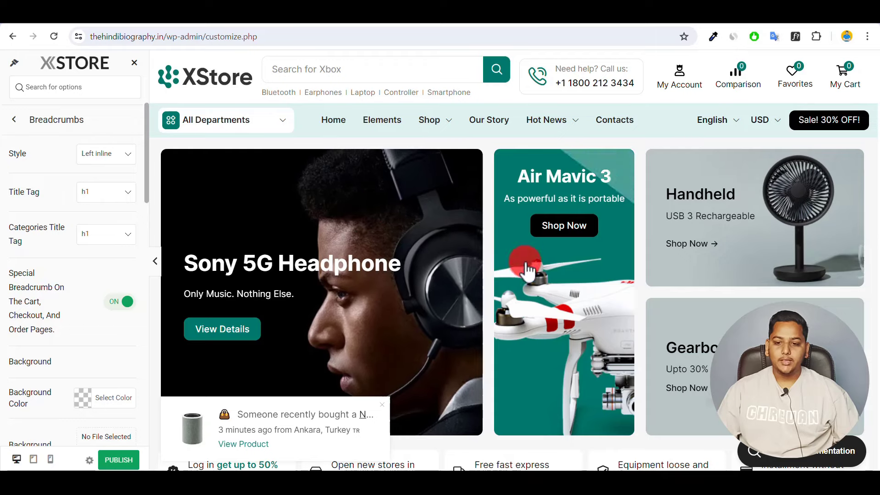
scroll(474, 269, "down", 10)
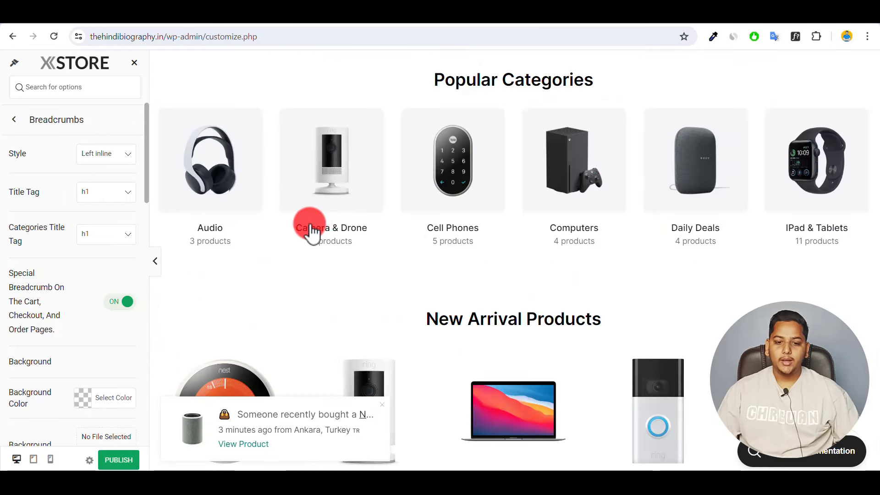
scroll(398, 274, "down", 5)
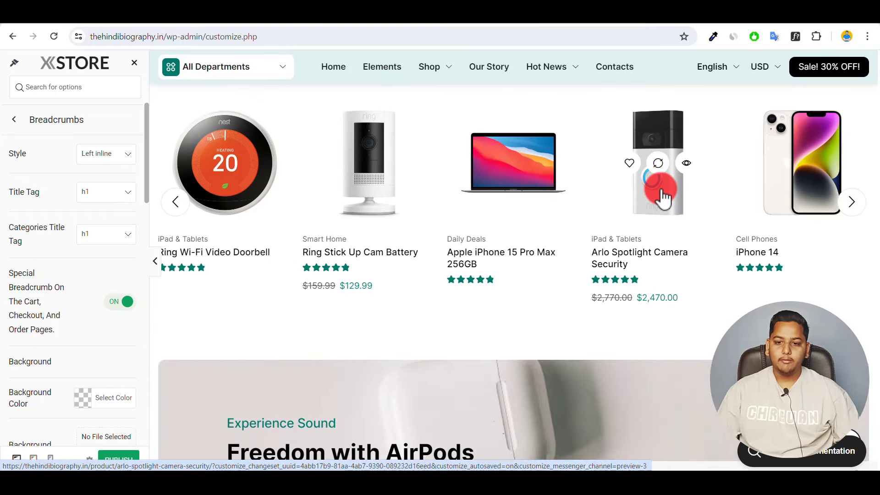
left_click(663, 198)
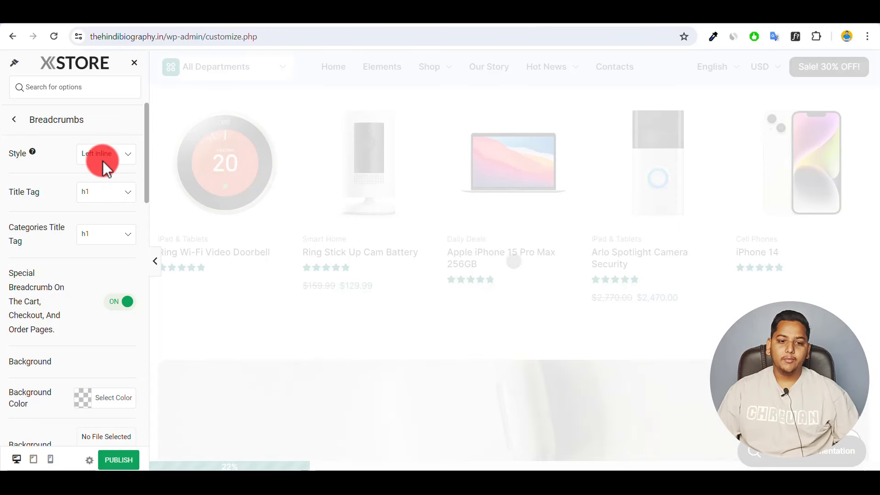
left_click(127, 156)
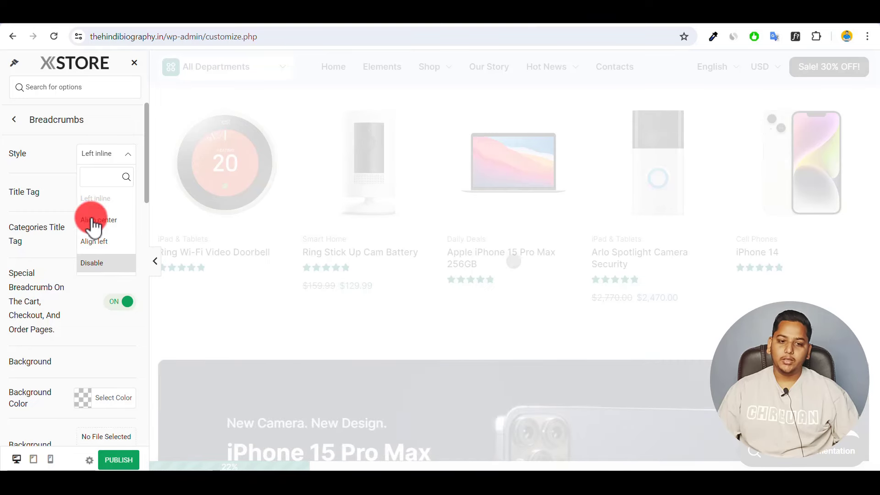
left_click(128, 156)
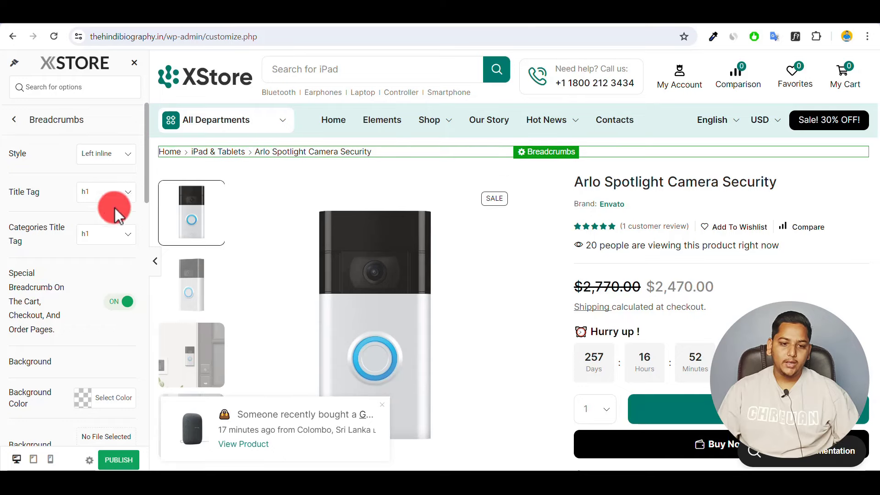
scroll(89, 273, "down", 3)
scroll(92, 280, "down", 3)
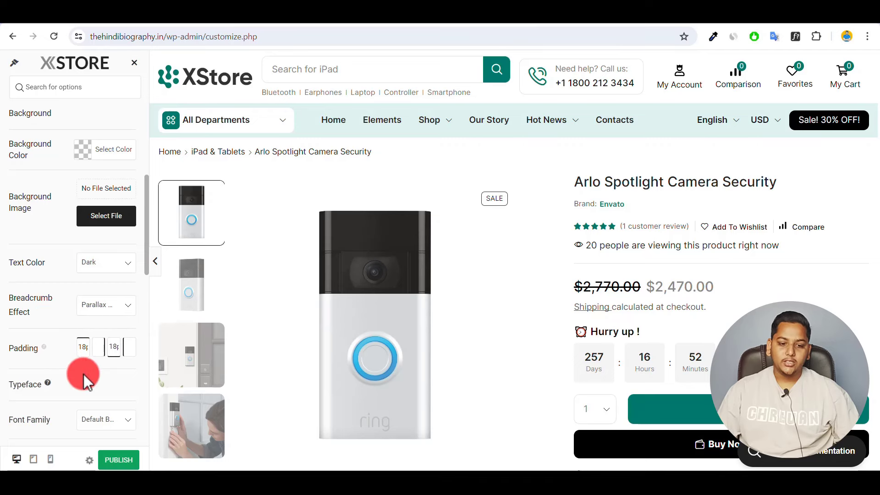
scroll(87, 381, "down", 5)
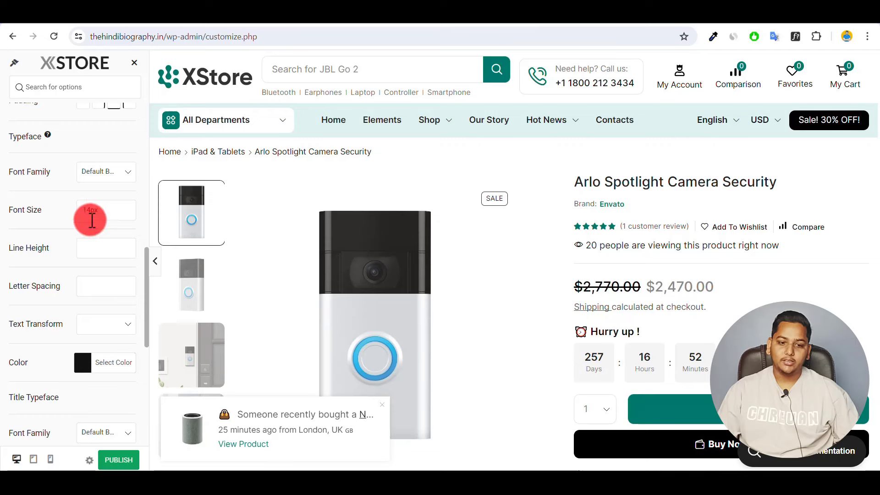
scroll(70, 370, "down", 5)
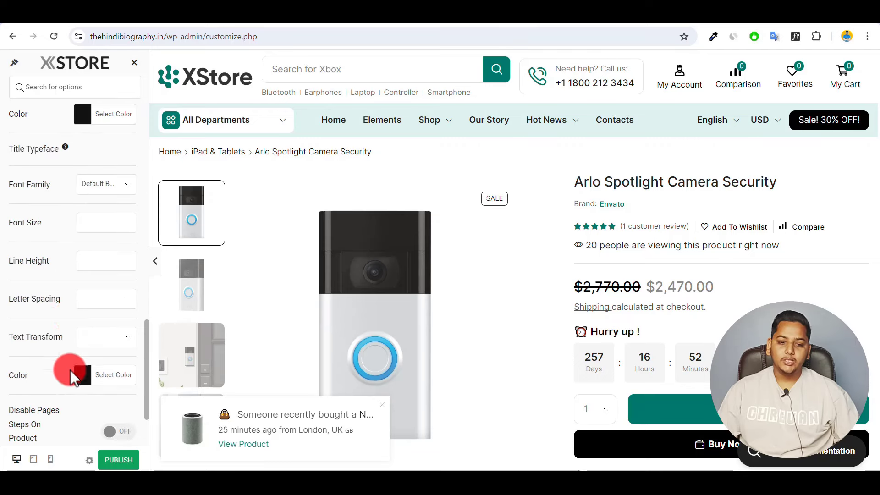
scroll(70, 305, "down", 2)
scroll(73, 339, "up", 10)
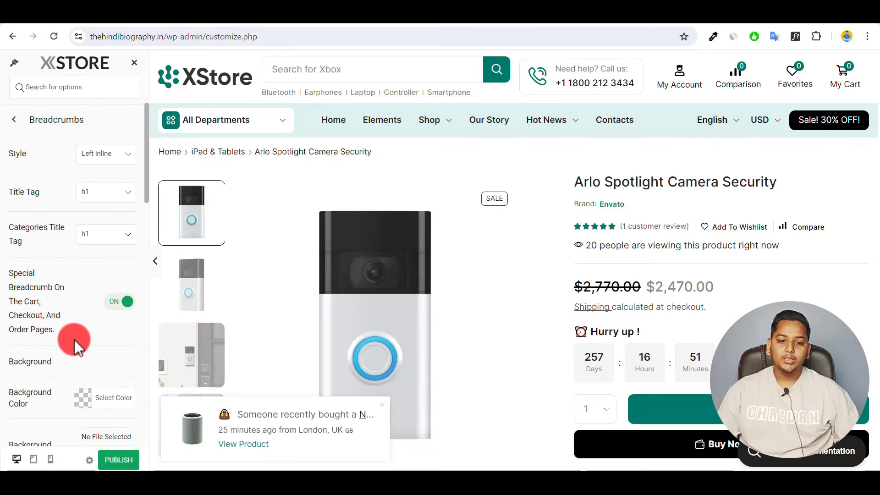
Leave Breadcrumbs, reload the home page preview via the XStore logo, and exit Global Sections
left_click(14, 119)
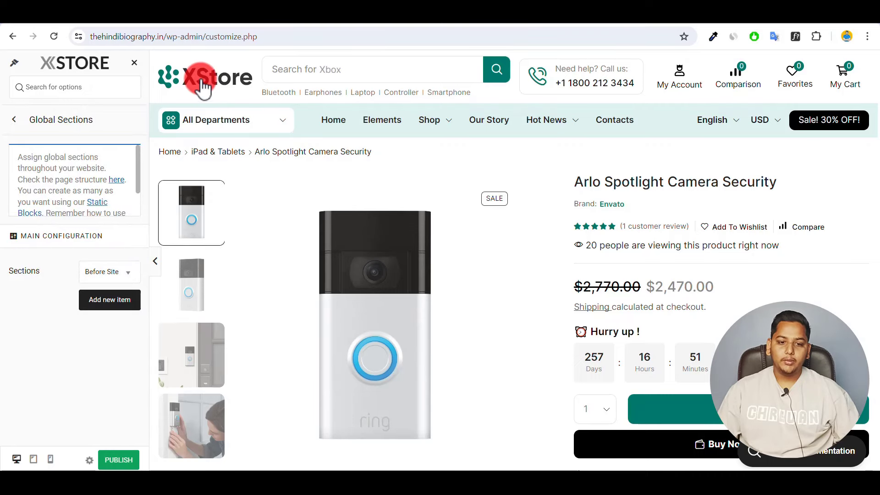
left_click(200, 85)
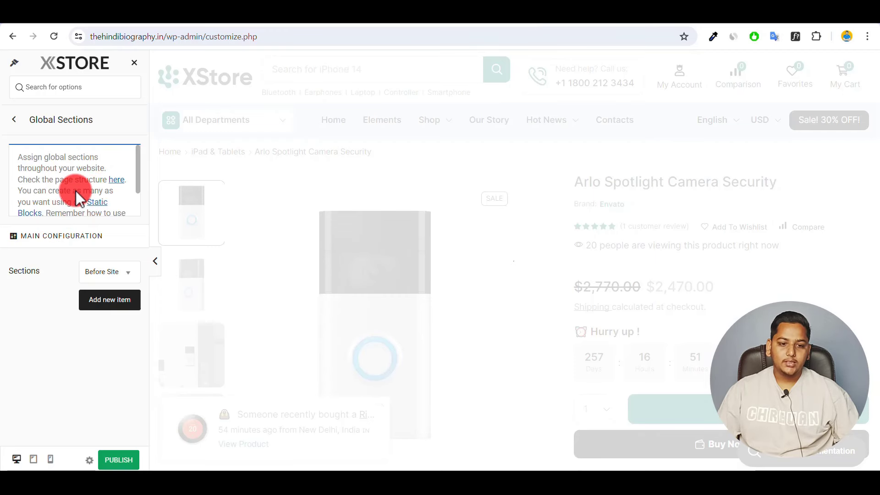
scroll(76, 190, "down", 2)
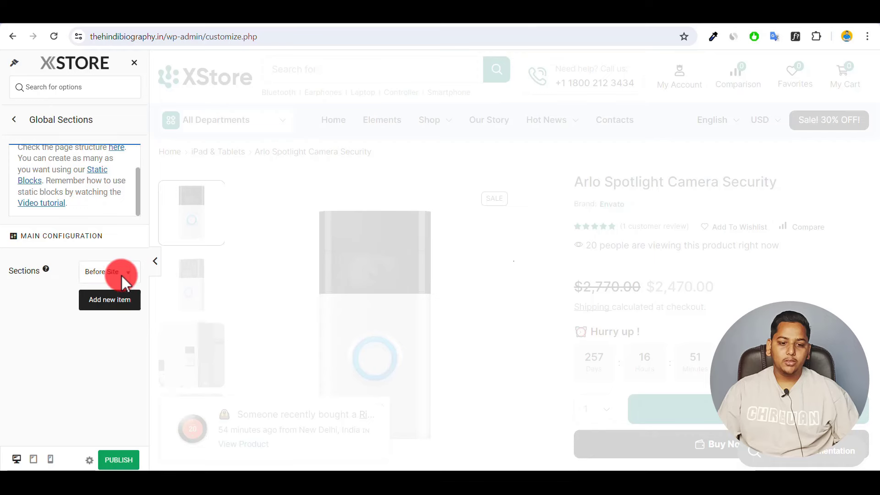
scroll(76, 197, "up", 2)
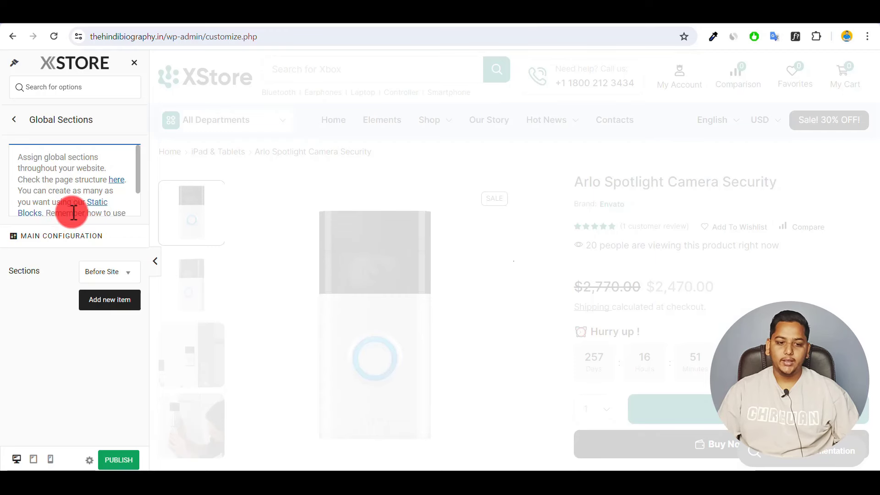
left_click(14, 121)
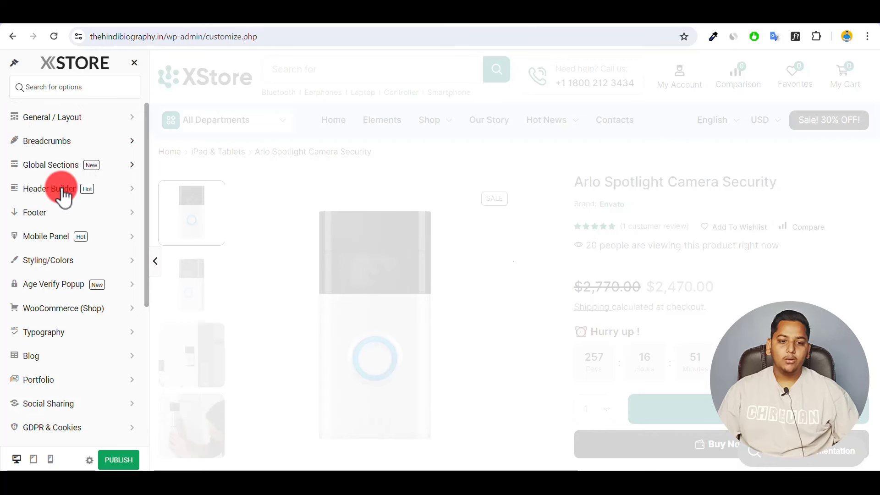
Turn on the Customizer Header Builder, confirm, and reload the site
left_click(123, 199)
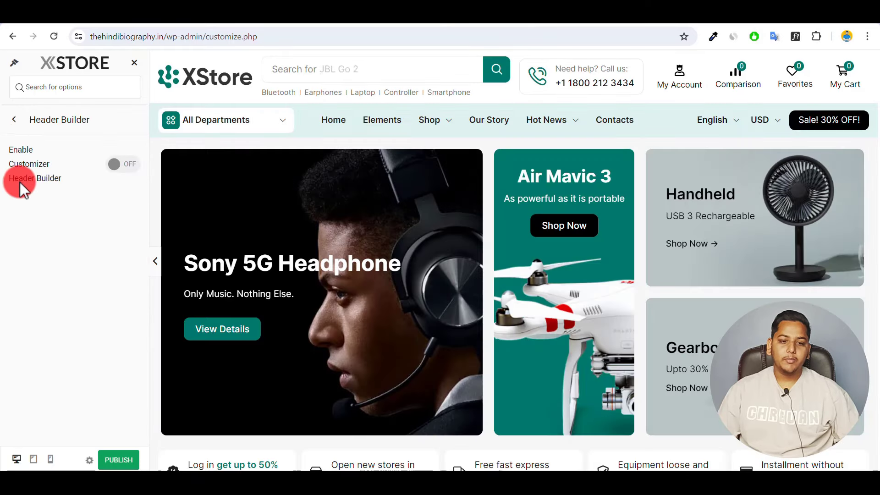
left_click(125, 169)
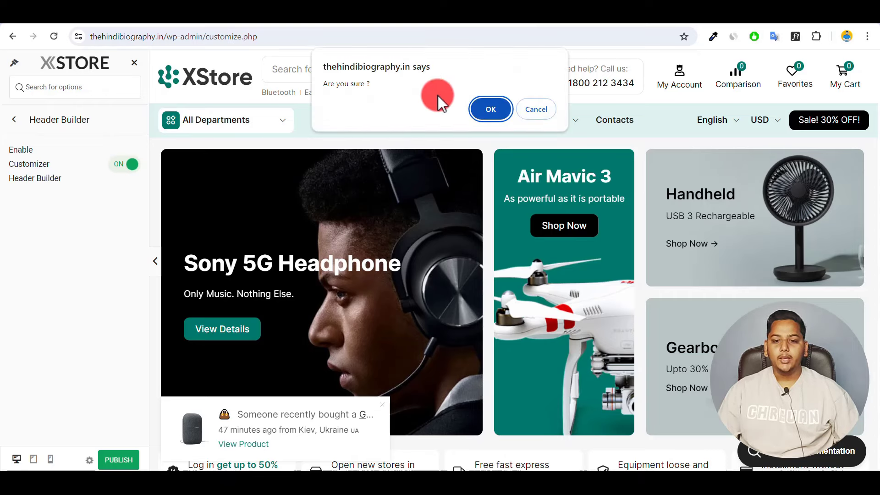
left_click(491, 108)
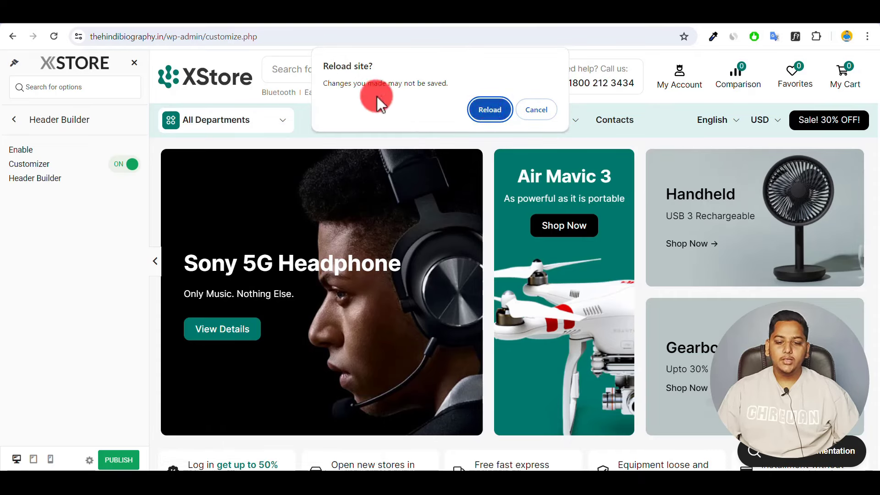
left_click(484, 110)
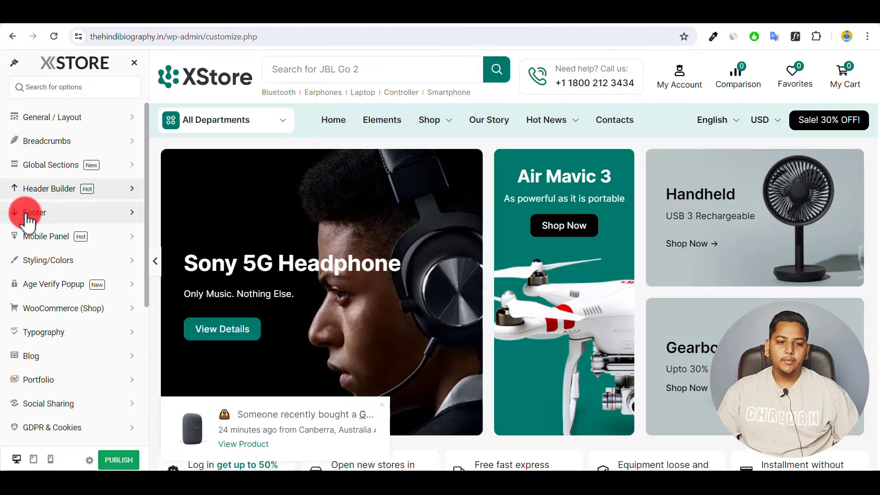
Look over the Cart element settings and return to the Header Builder element list
left_click(128, 190)
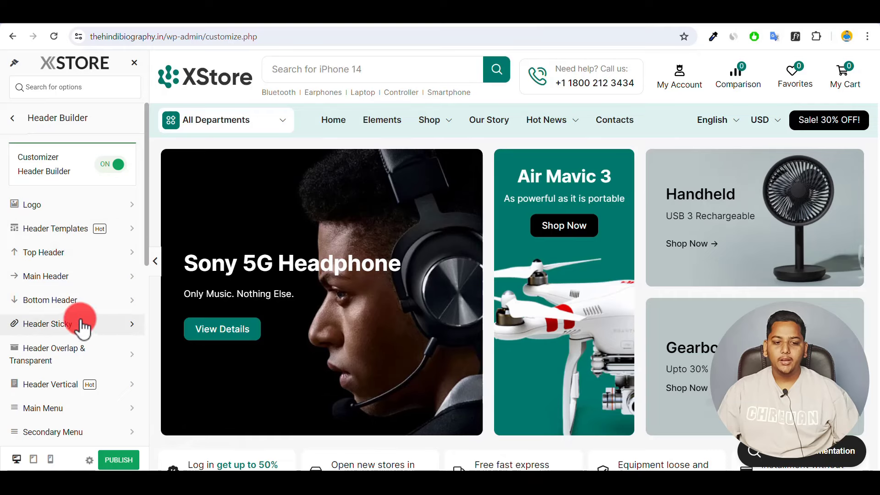
scroll(73, 335, "down", 5)
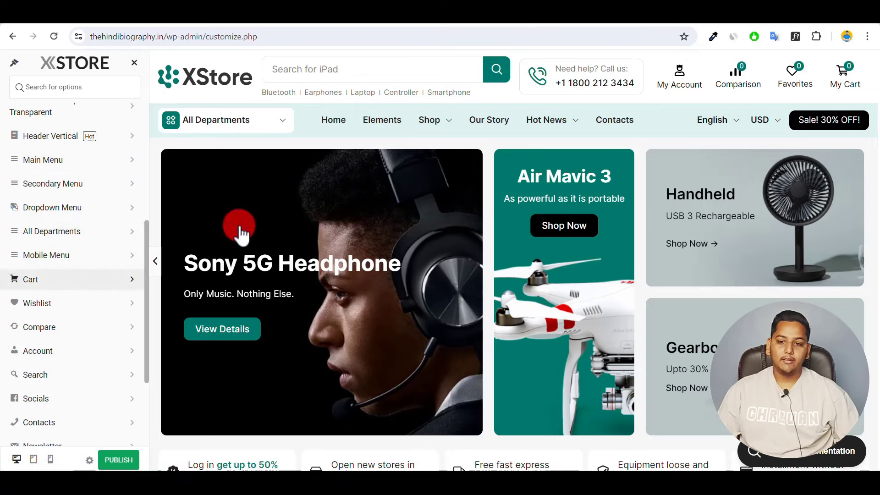
left_click(133, 279)
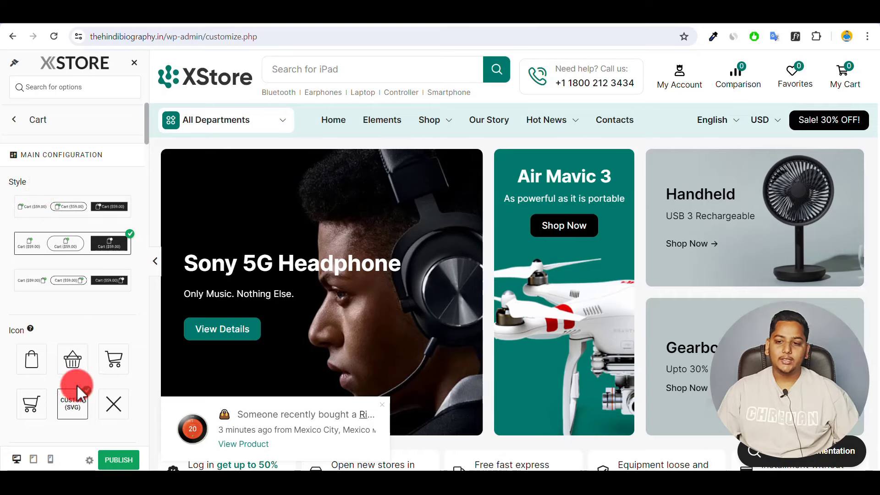
scroll(64, 385, "down", 5)
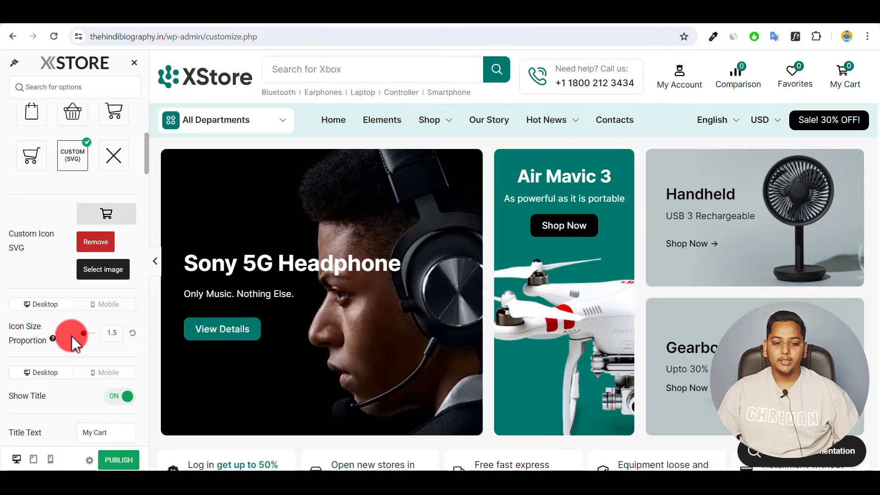
scroll(72, 334, "down", 5)
scroll(62, 359, "down", 5)
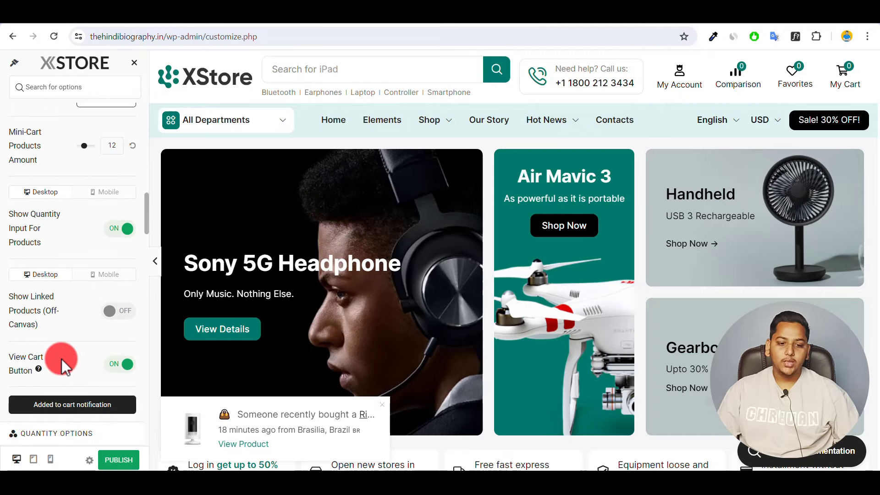
scroll(62, 359, "up", 10)
scroll(62, 330, "up", 4)
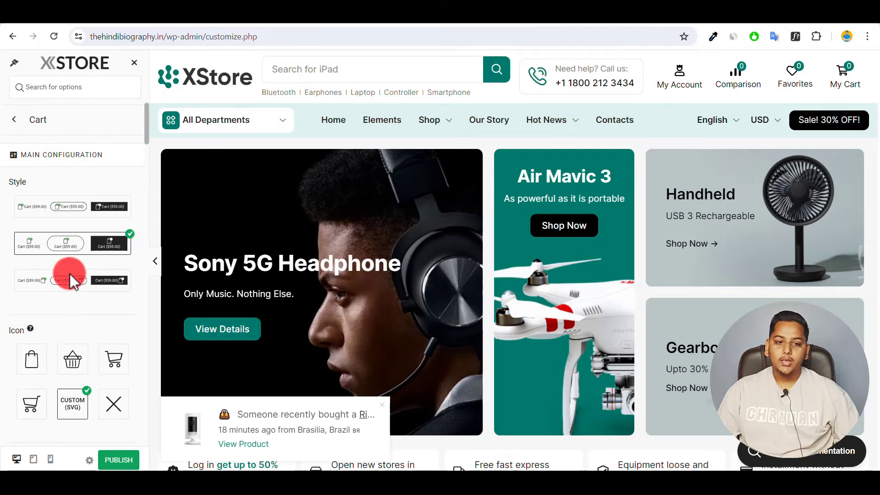
left_click(14, 119)
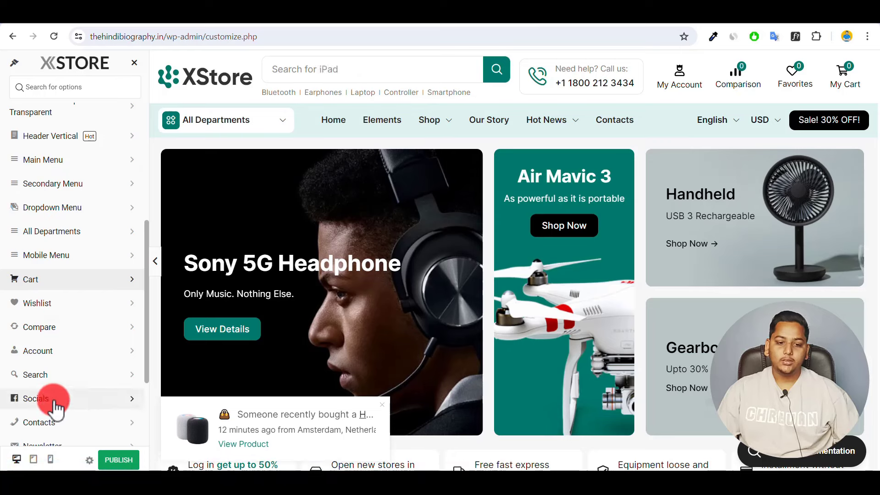
scroll(101, 408, "down", 3)
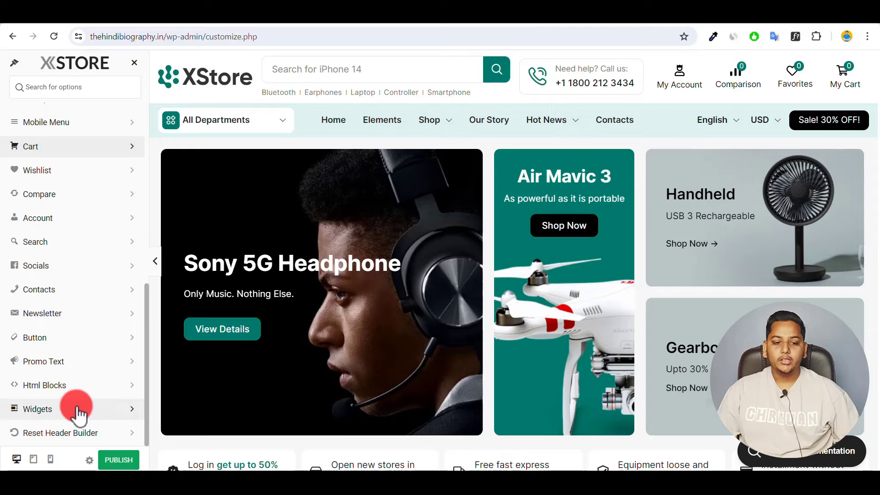
scroll(87, 327, "up", 7)
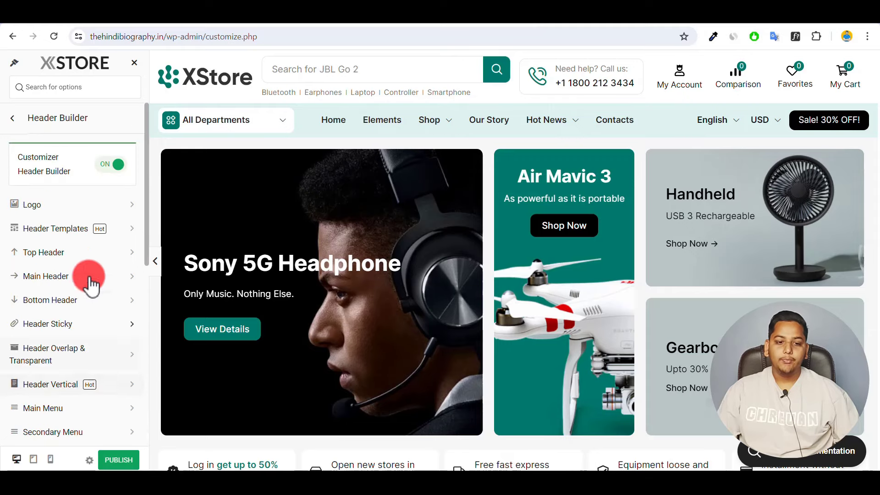
View Footer > Footer Layout options (1 Column, toggles off), then back out to the main list
left_click(13, 118)
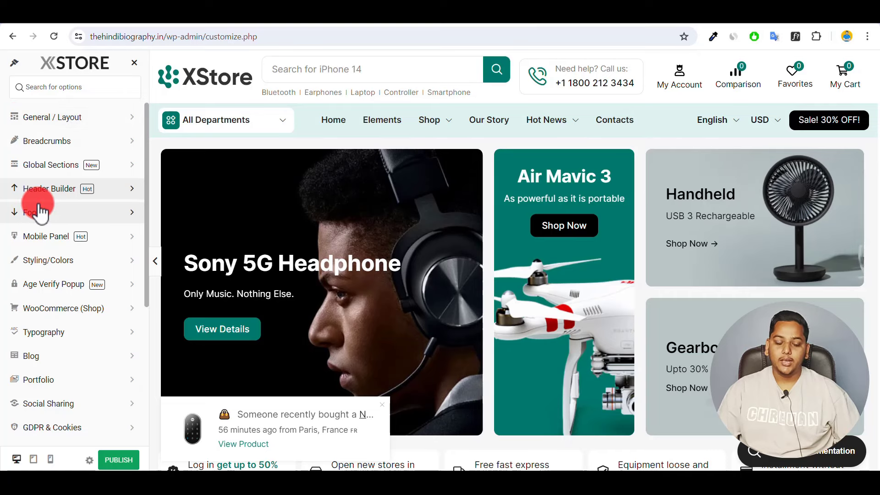
left_click(95, 214)
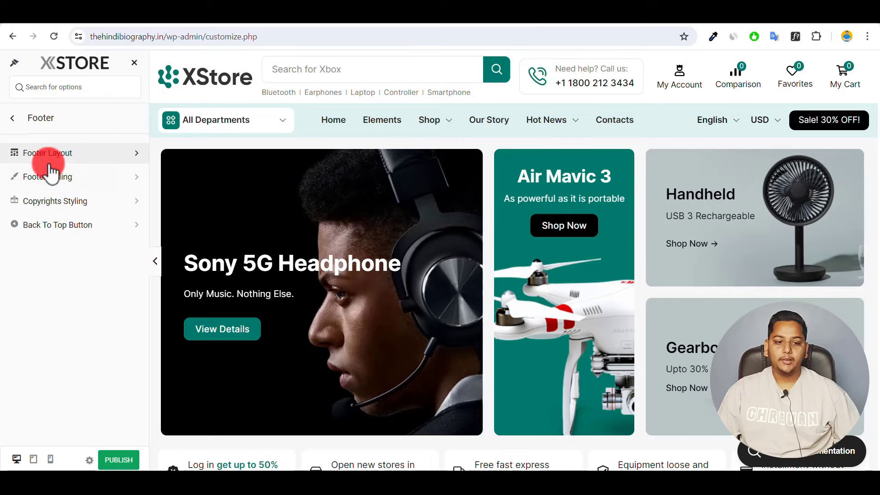
left_click(134, 158)
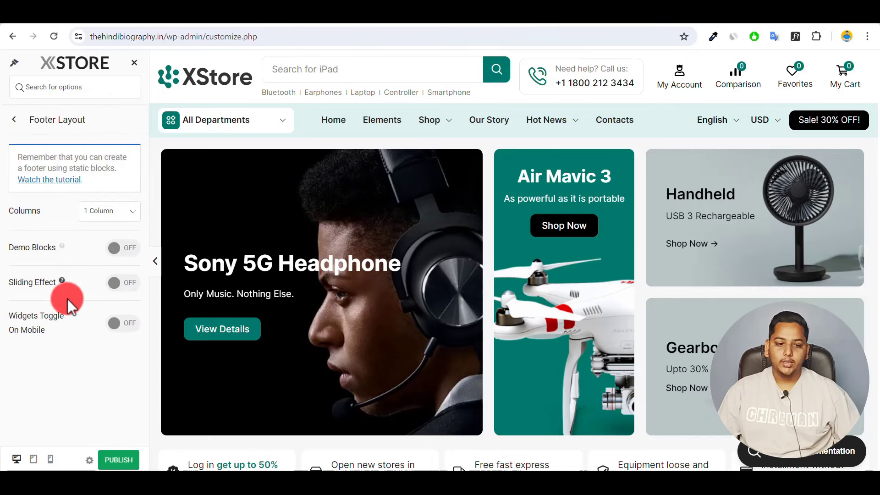
left_click(13, 120)
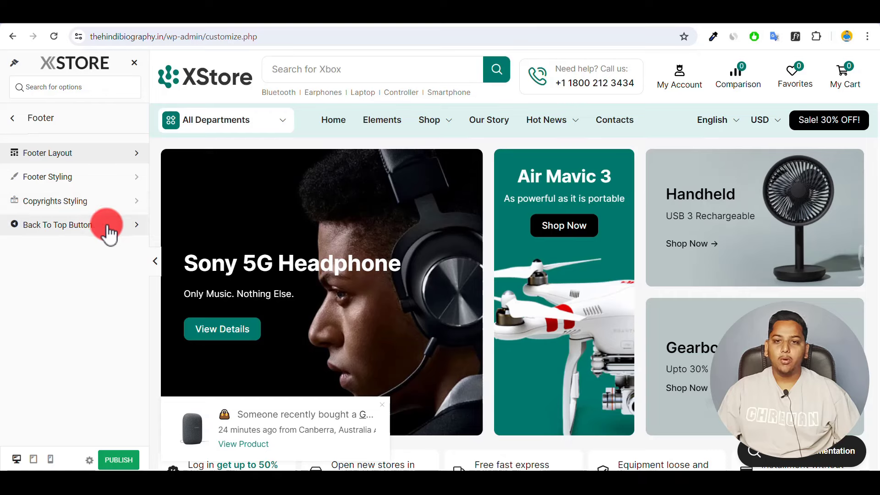
left_click(13, 118)
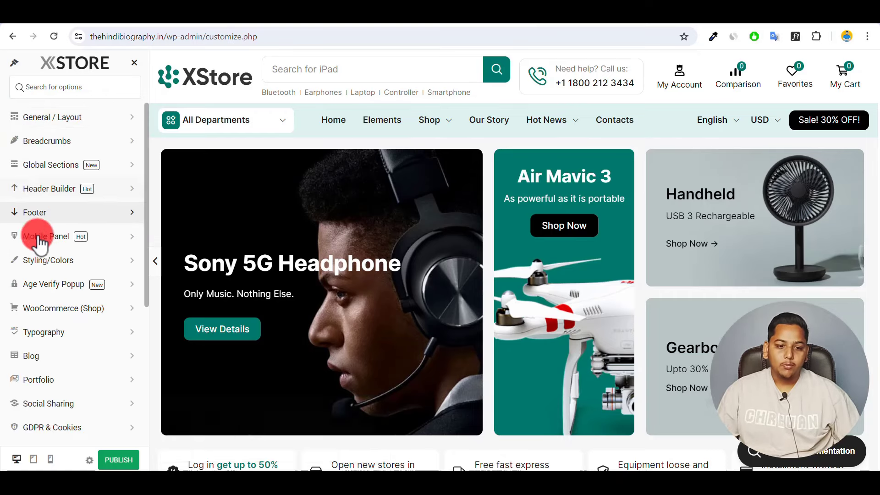
Turn on the Mobile Panel in the XStore customizer
left_click(128, 235)
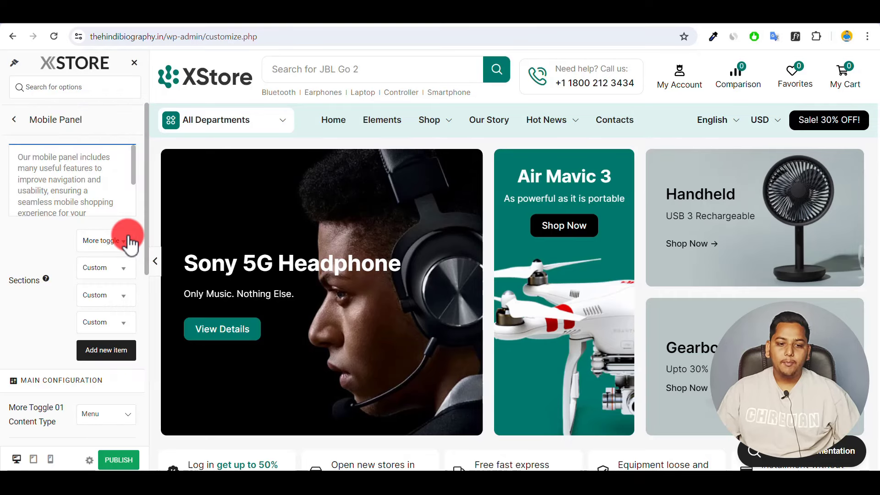
left_click(23, 240)
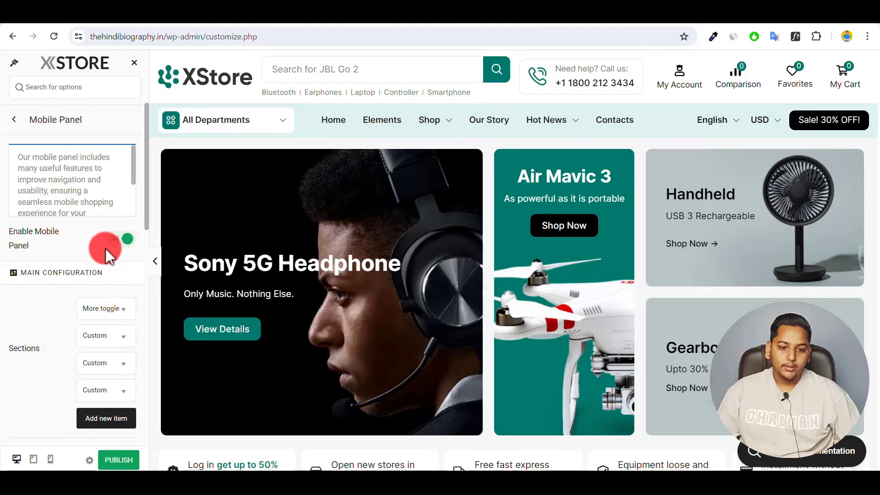
left_click(113, 242)
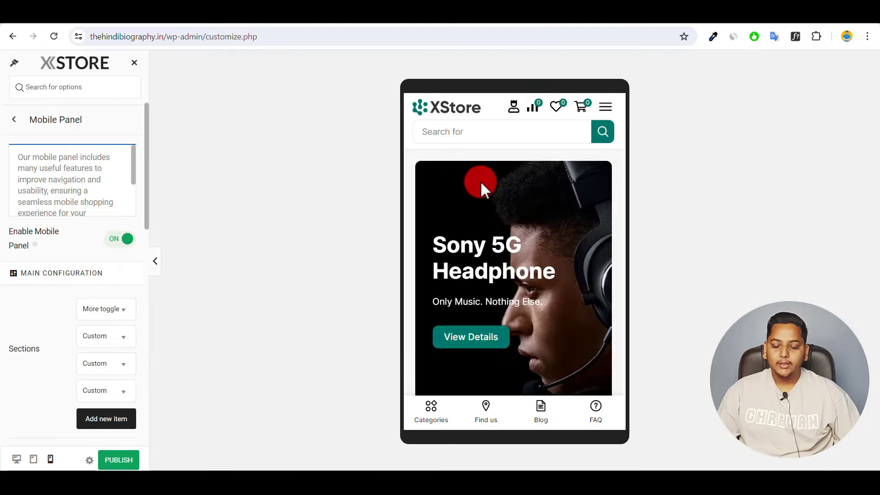
left_click(513, 221)
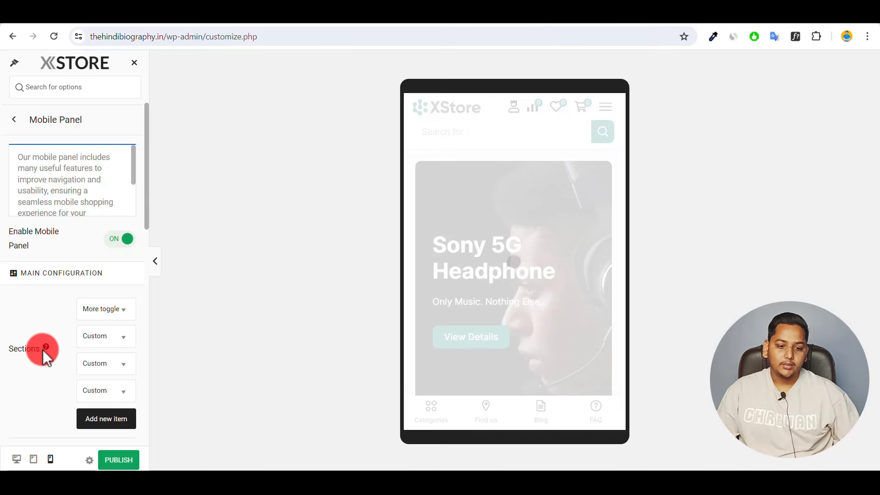
Review the Mobile Panel's 60 px height and 72% content zoom, then return to the main options
scroll(105, 422, "down", 5)
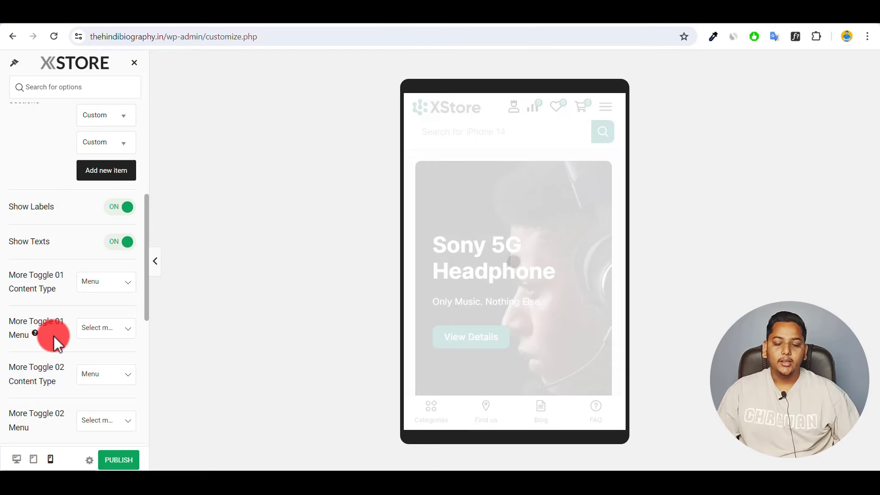
scroll(53, 336, "down", 8)
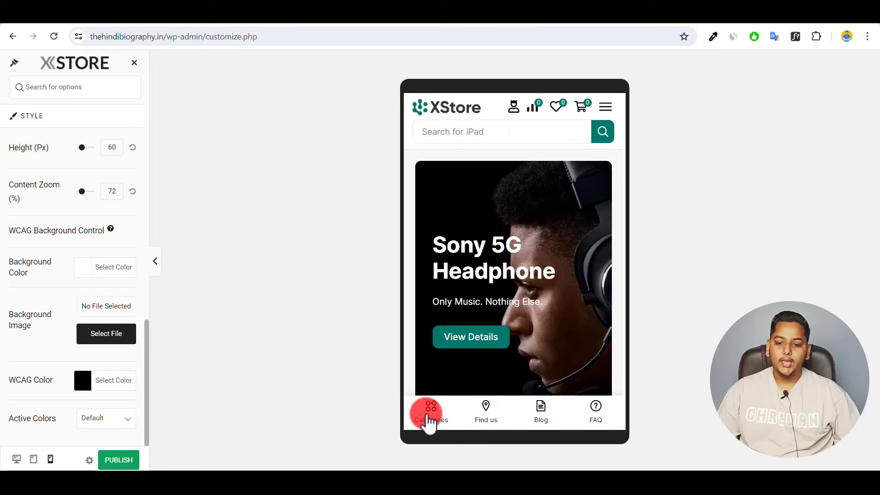
scroll(527, 413, "down", 5)
scroll(504, 346, "up", 5)
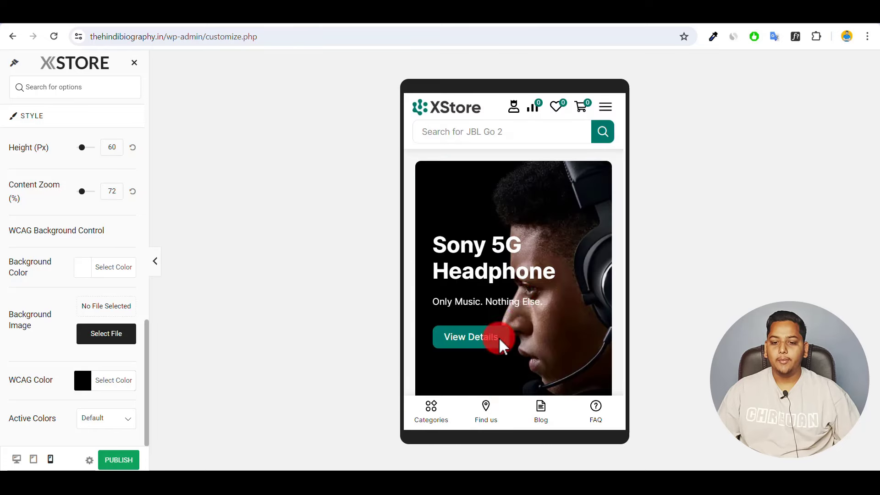
left_click(55, 370)
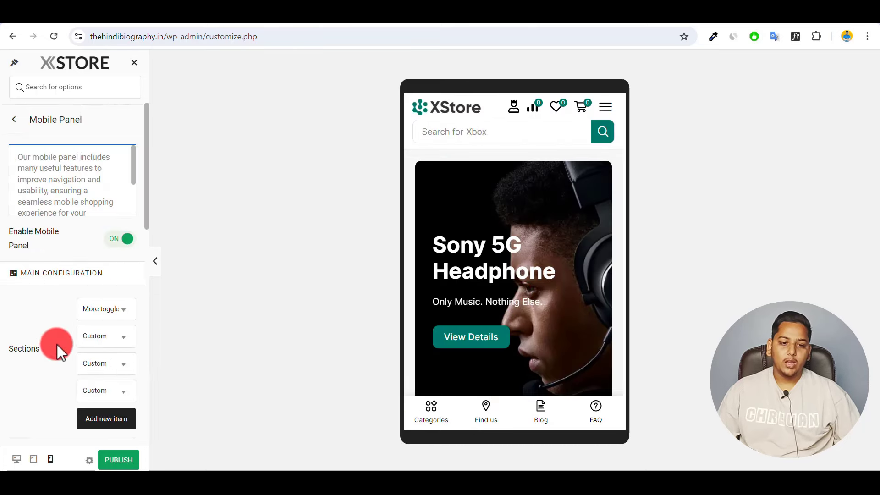
left_click(14, 118)
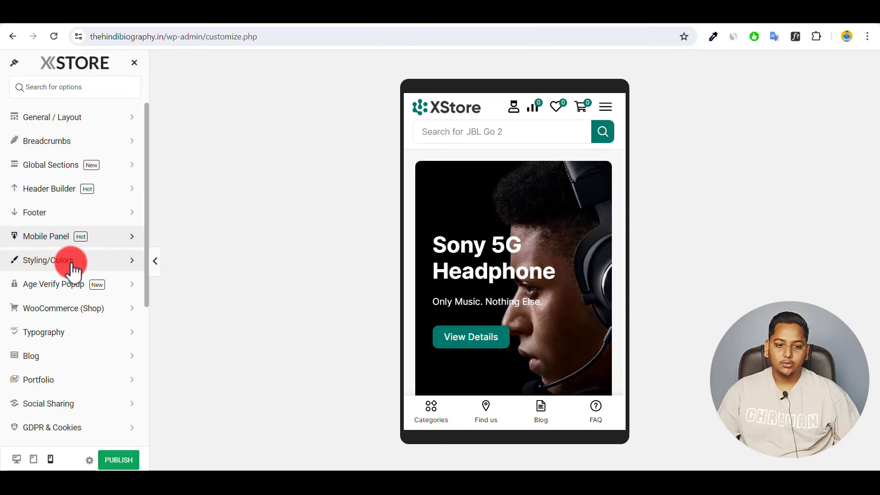
Show the store preview at desktop size while reviewing Styling/Colors (Dark Version off, teal main color)
left_click(110, 261)
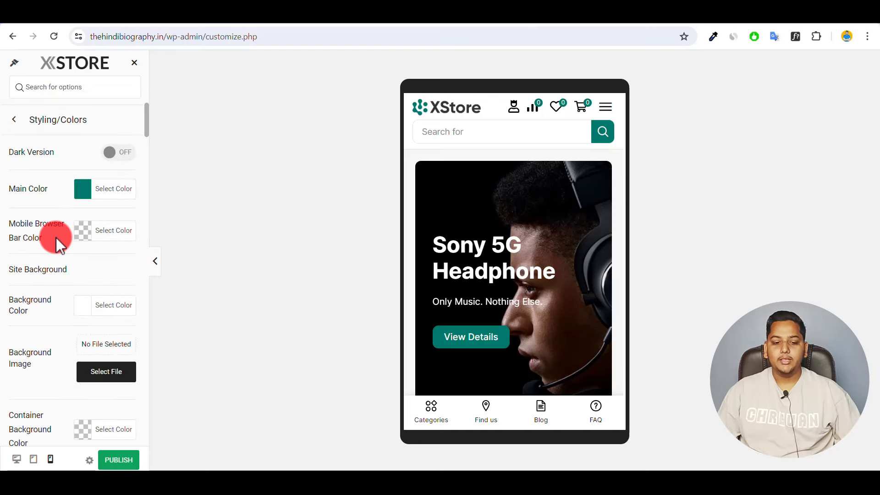
left_click(17, 459)
left_click(17, 459)
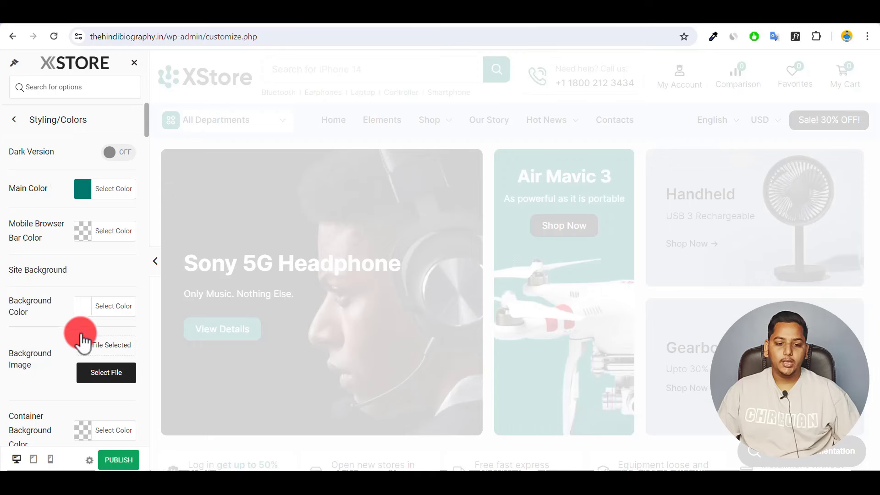
scroll(82, 331, "down", 2)
scroll(81, 331, "down", 5)
scroll(82, 331, "down", 10)
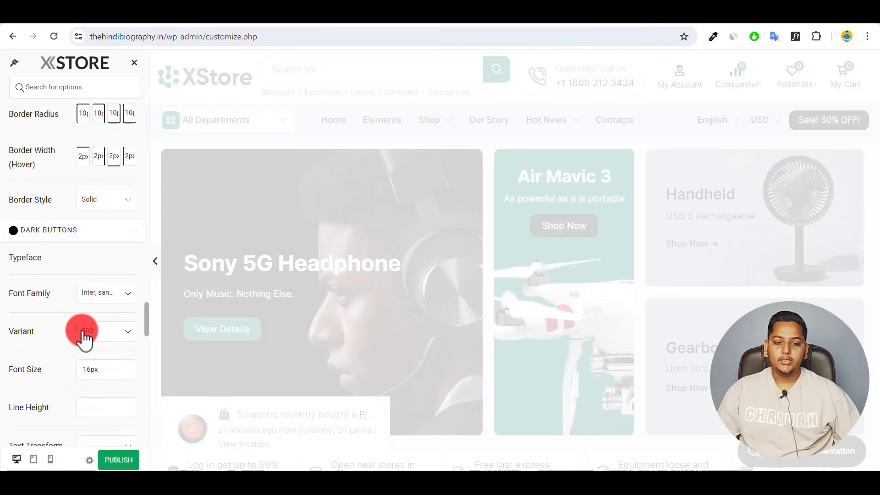
scroll(83, 327, "up", 17)
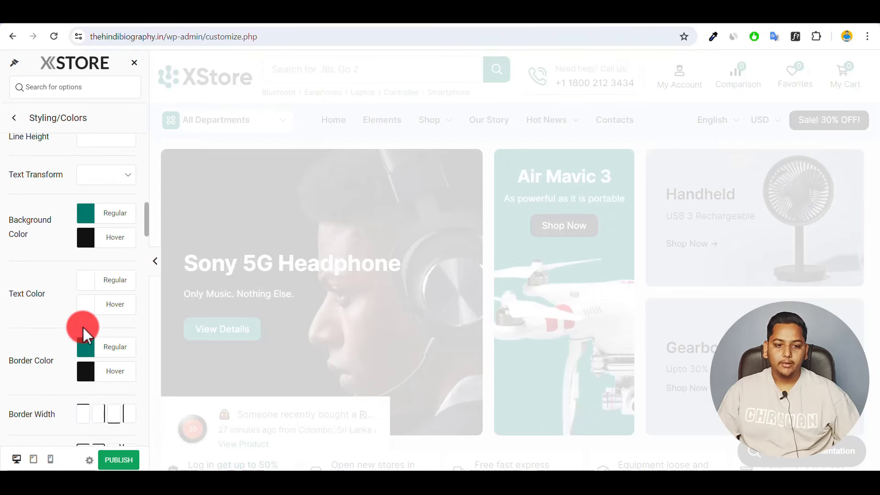
left_click(16, 120)
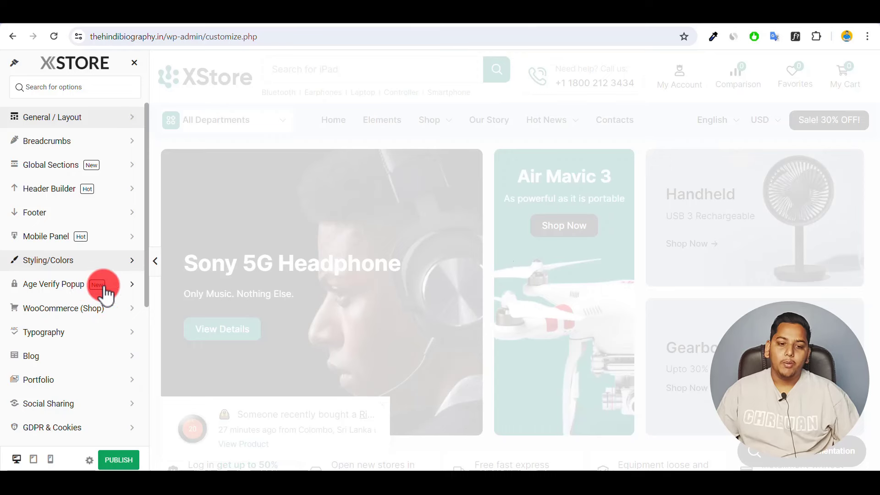
Preview the empty shopping cart page through WooCommerce (Shop) > Cart Page settings
left_click(122, 310)
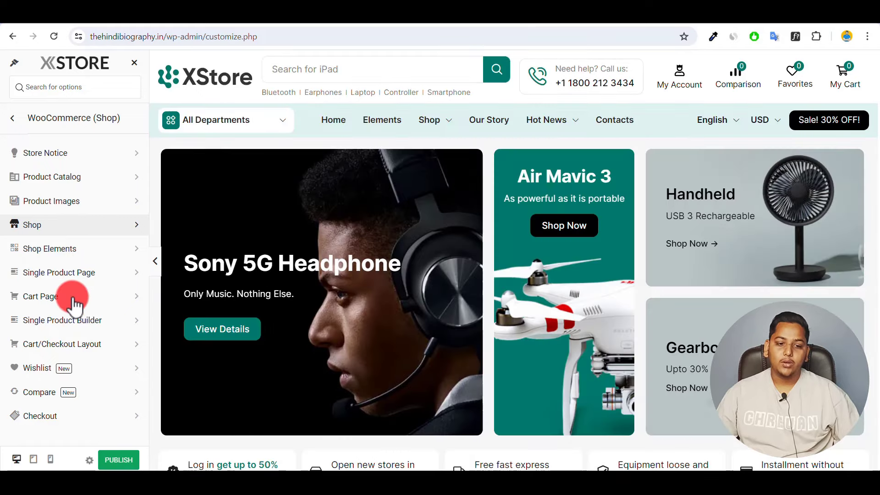
left_click(36, 296)
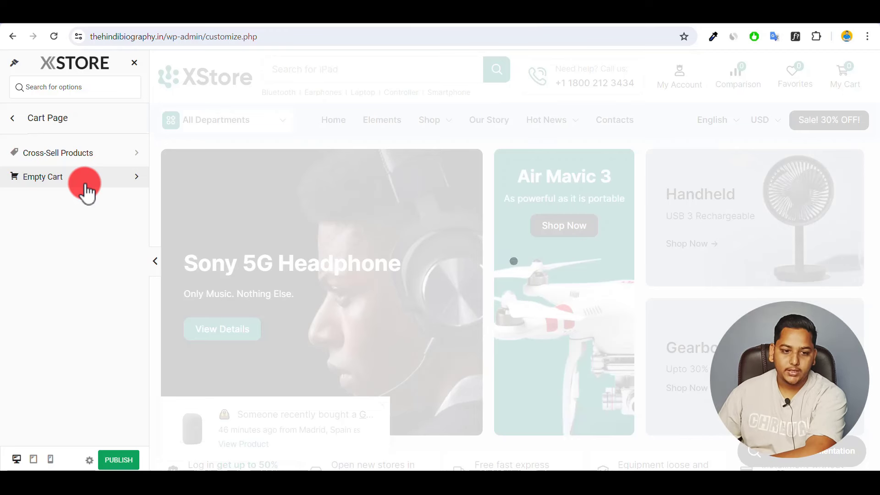
left_click(14, 121)
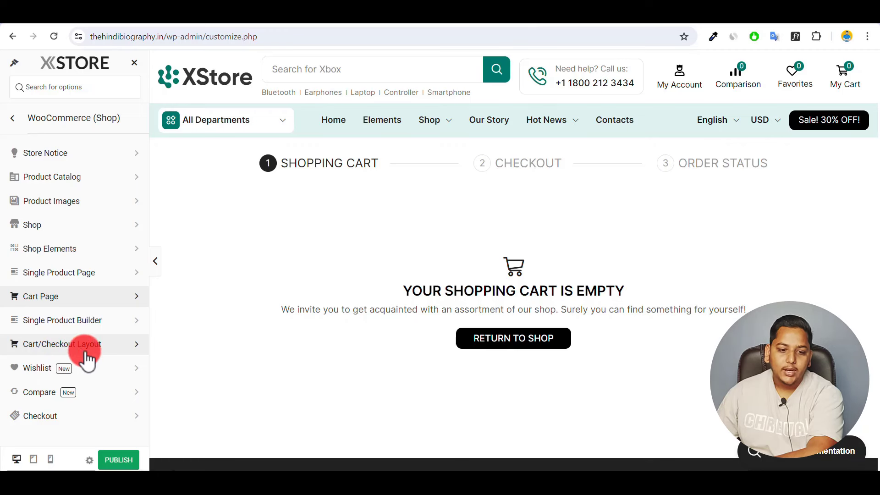
Turn on Advanced Layout in the Cart/Checkout Layout settings
left_click(105, 346)
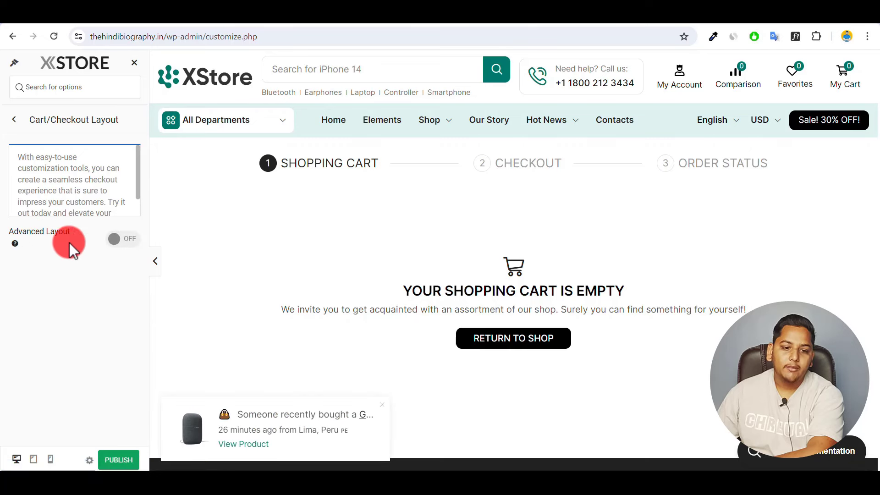
left_click(120, 240)
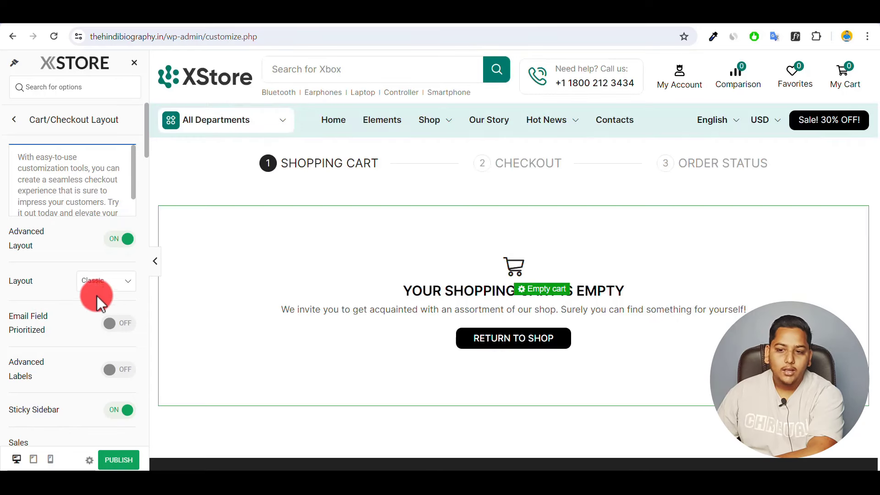
scroll(97, 291, "down", 5)
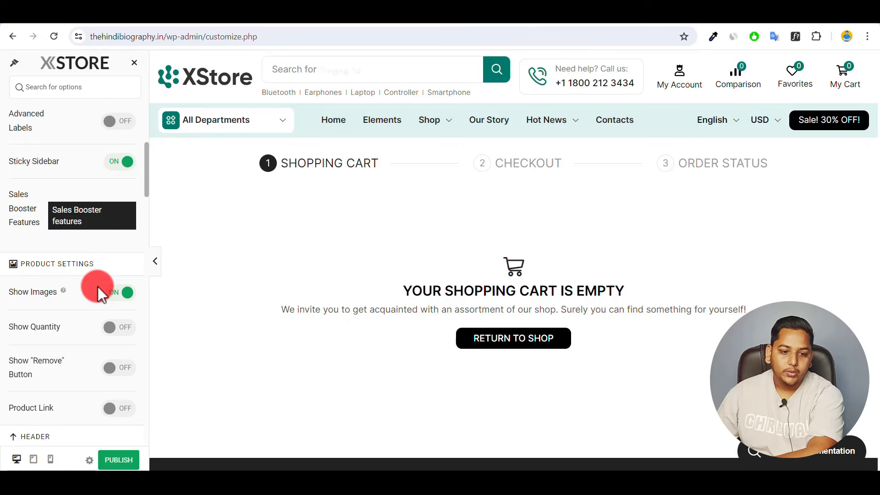
scroll(98, 287, "down", 5)
scroll(97, 287, "down", 5)
scroll(98, 287, "up", 5)
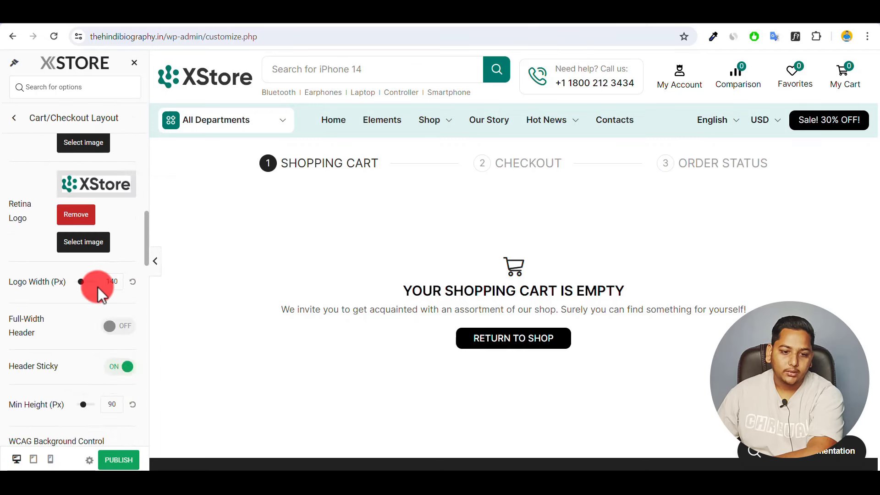
scroll(98, 286, "up", 10)
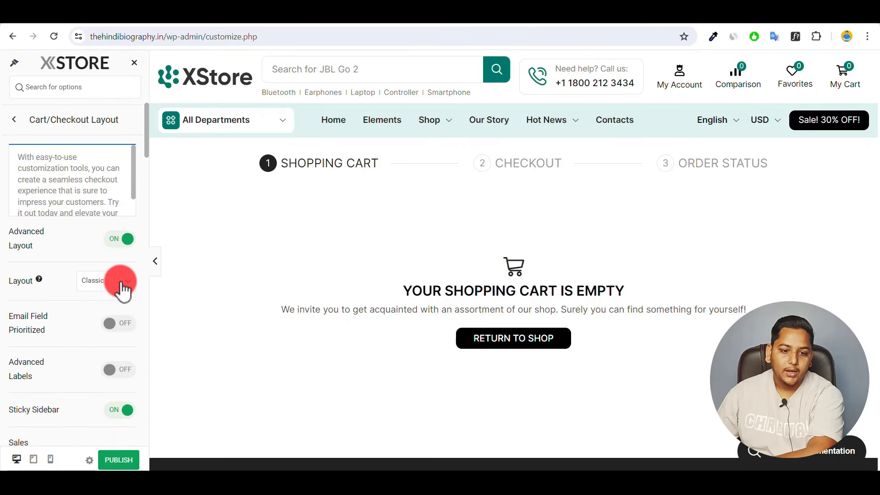
Keep the Classic cart layout style and return to the main theme options list
left_click(120, 281)
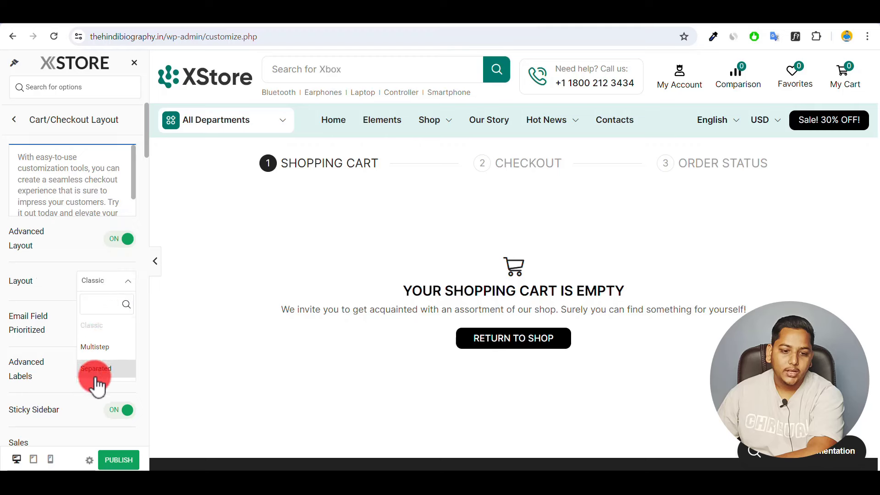
left_click(131, 285)
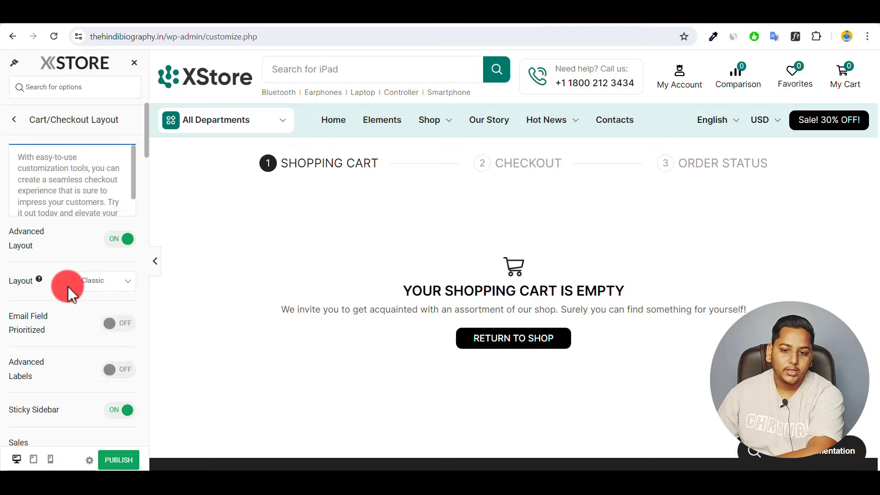
left_click(14, 119)
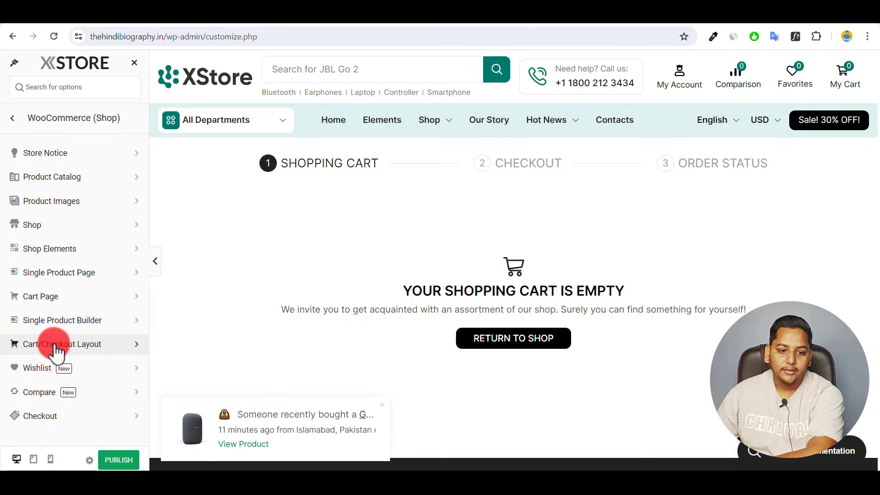
left_click(14, 117)
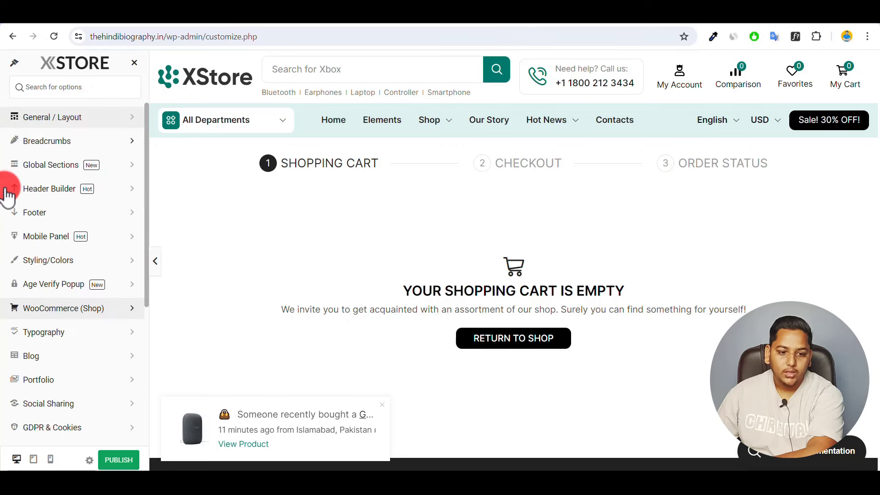
left_click(106, 336)
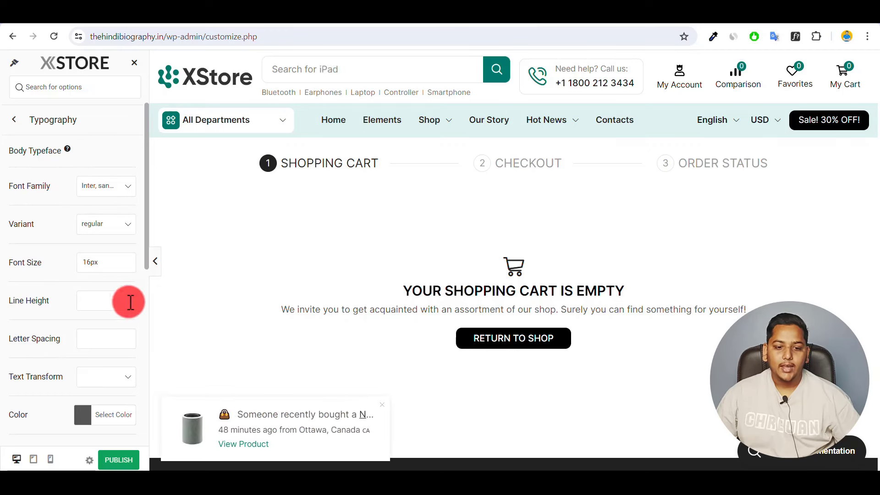
scroll(120, 326, "down", 5)
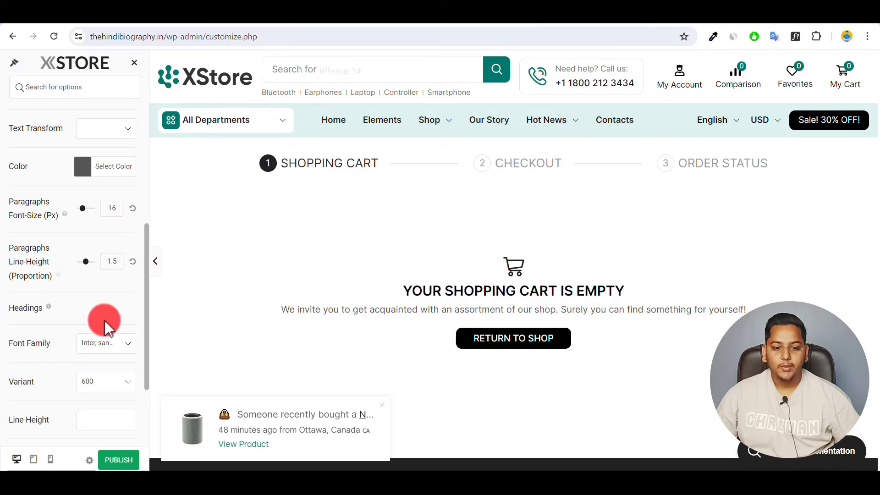
scroll(127, 317, "down", 2)
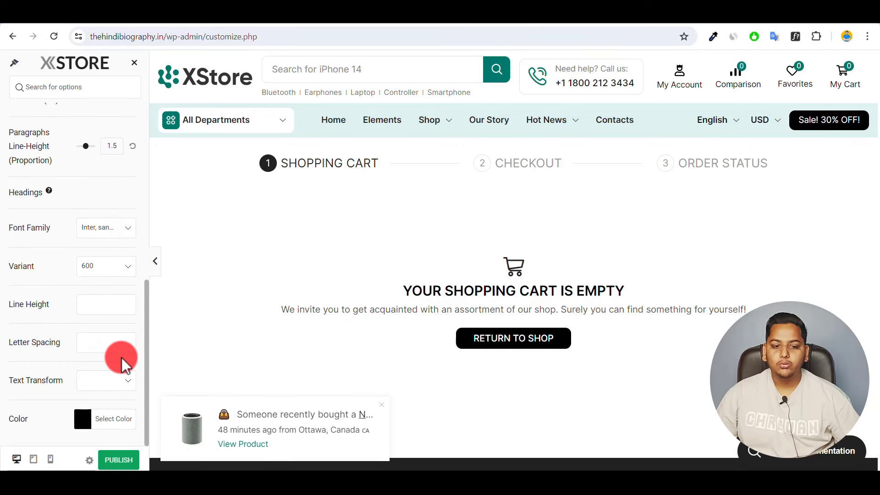
scroll(122, 357, "up", 8)
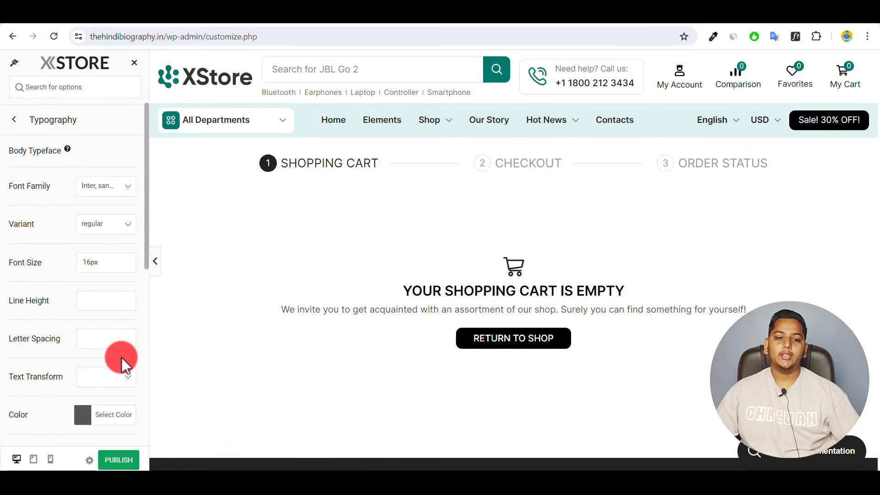
left_click(17, 121)
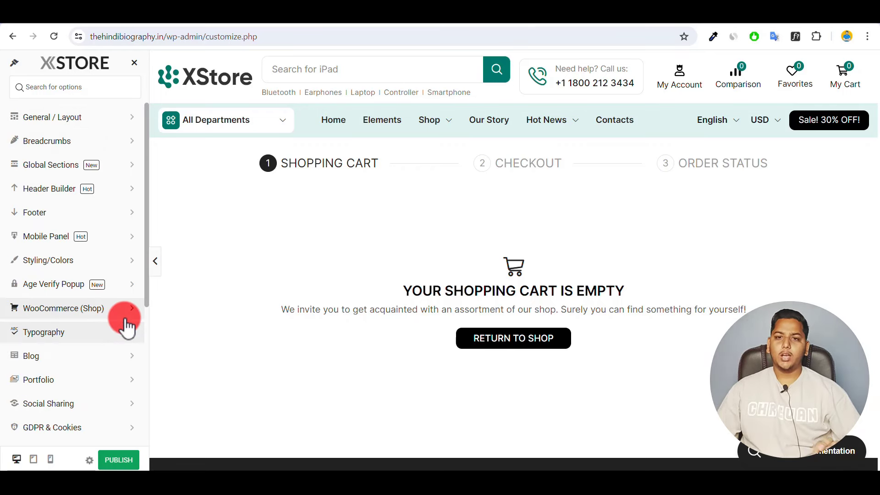
Review the Blog Layout settings for the blog archive
left_click(94, 358)
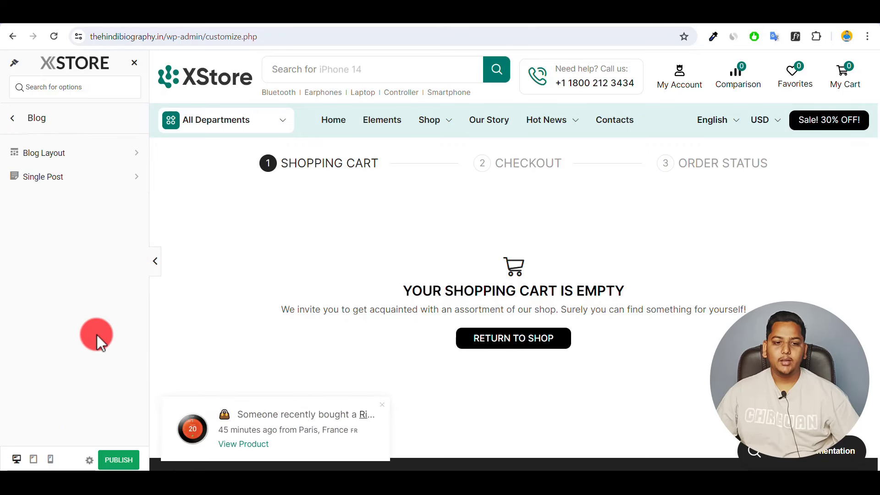
left_click(104, 155)
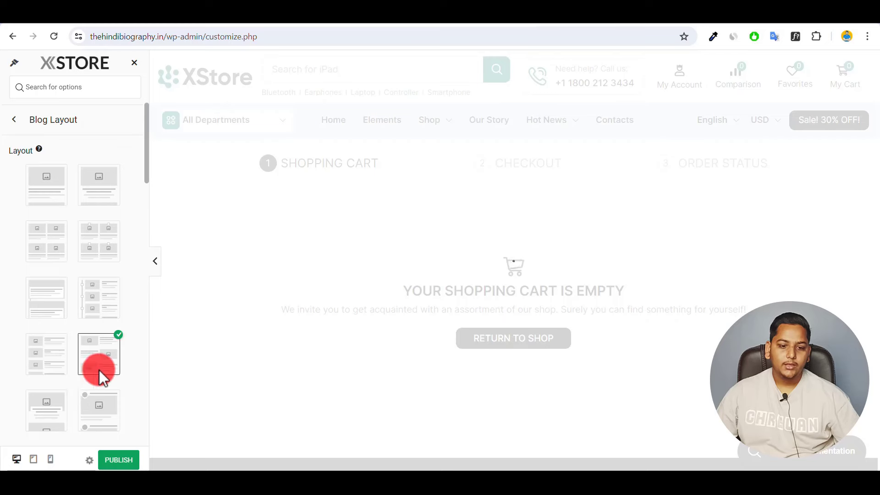
scroll(91, 392, "down", 5)
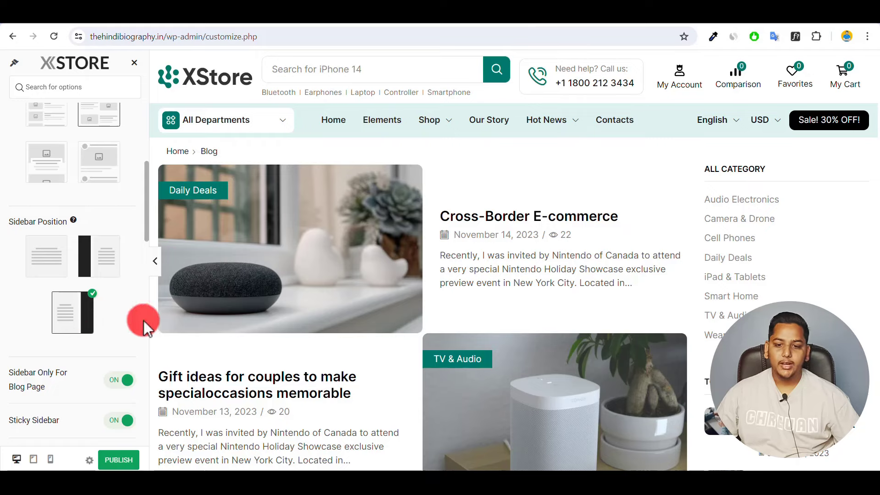
scroll(459, 309, "down", 15)
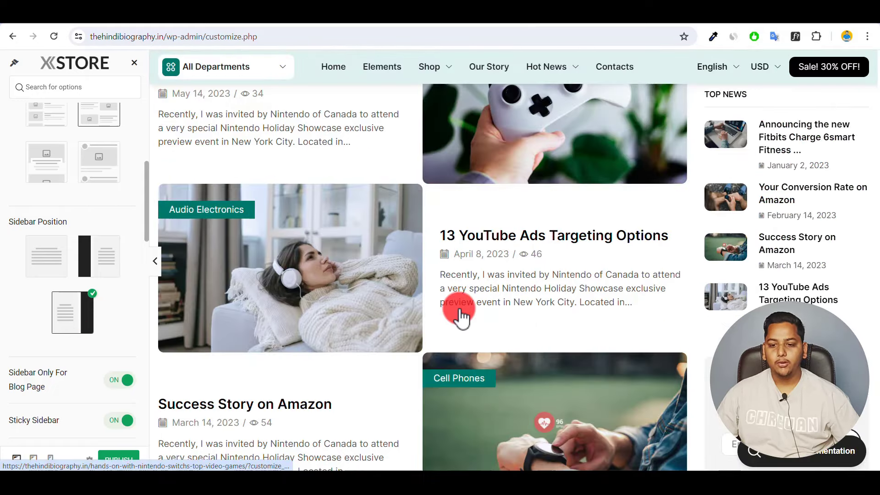
scroll(459, 310, "down", 10)
scroll(459, 310, "up", 20)
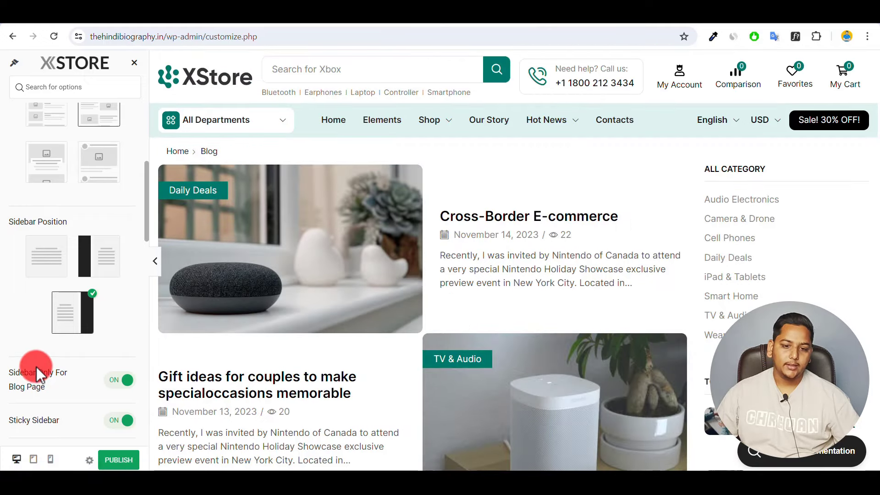
Publish the customizer changes to the live site and go back to the Blog section
left_click(123, 461)
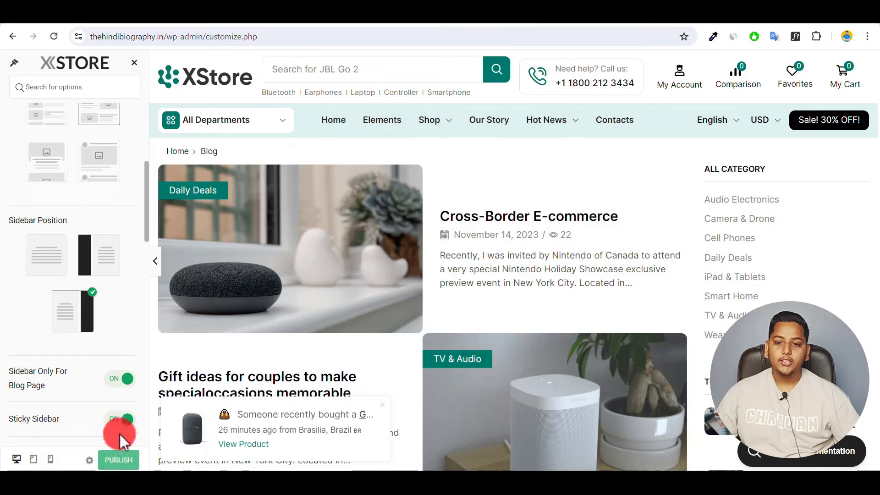
scroll(76, 298, "up", 5)
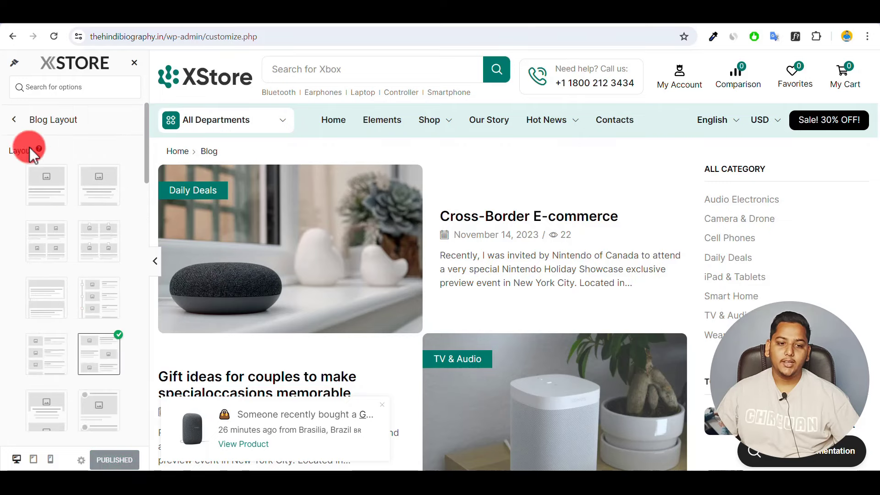
left_click(14, 120)
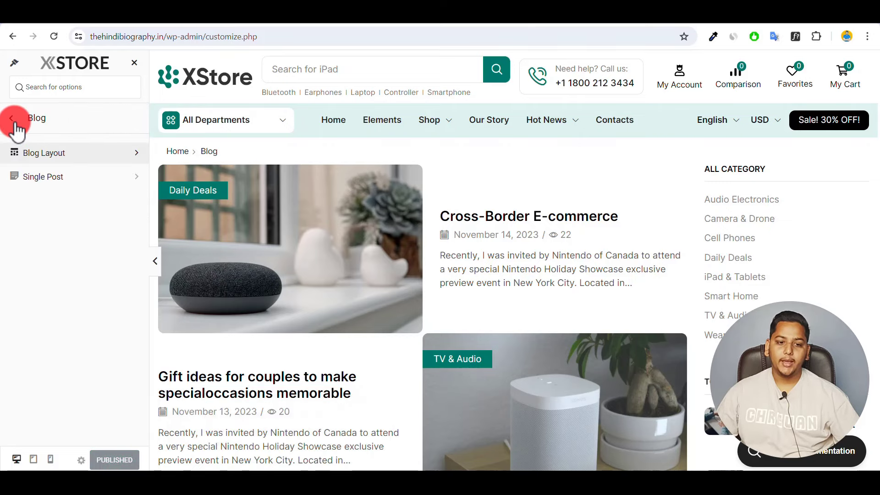
View the Single Post layout options beside a previewed blog post, then return to the main list
left_click(83, 183)
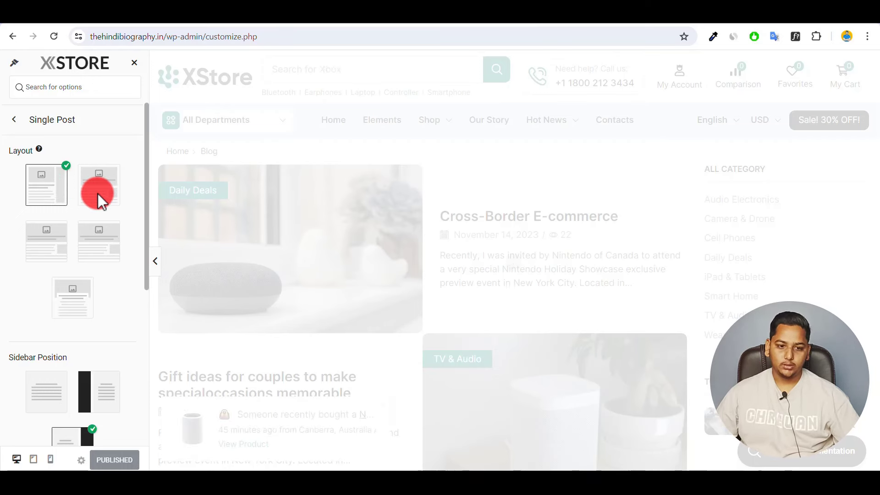
scroll(405, 267, "down", 20)
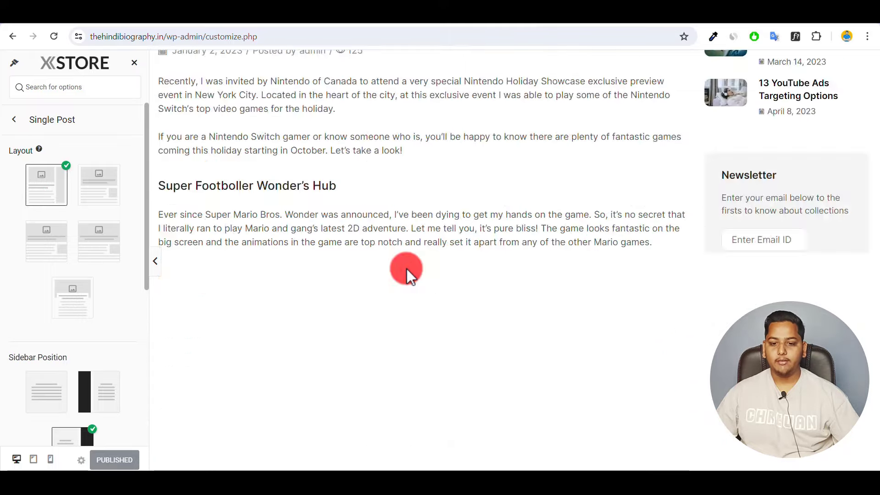
scroll(407, 272, "up", 20)
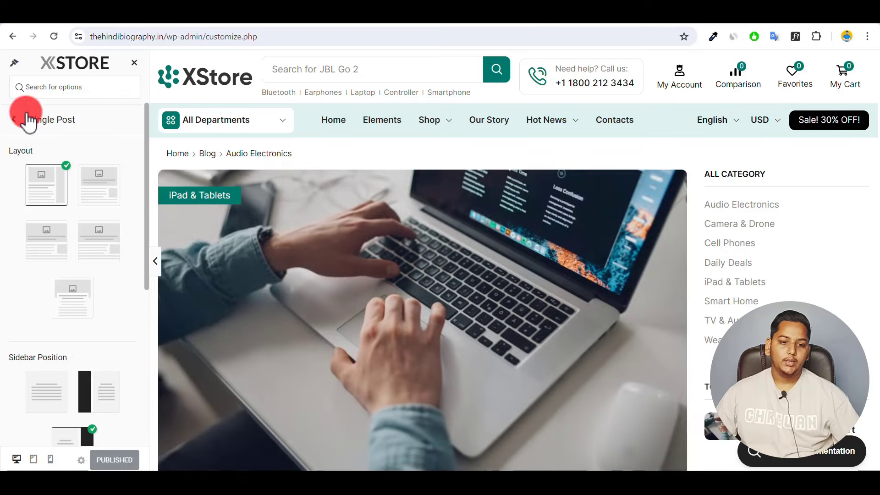
left_click(15, 119)
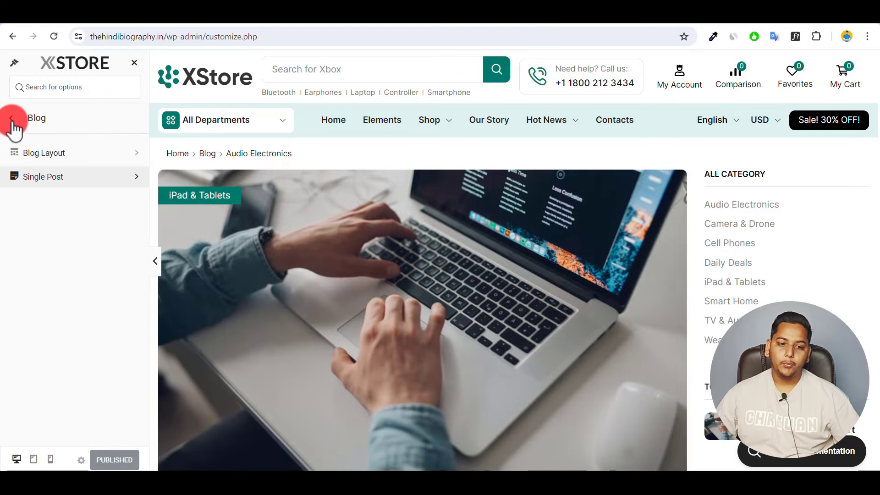
left_click(12, 119)
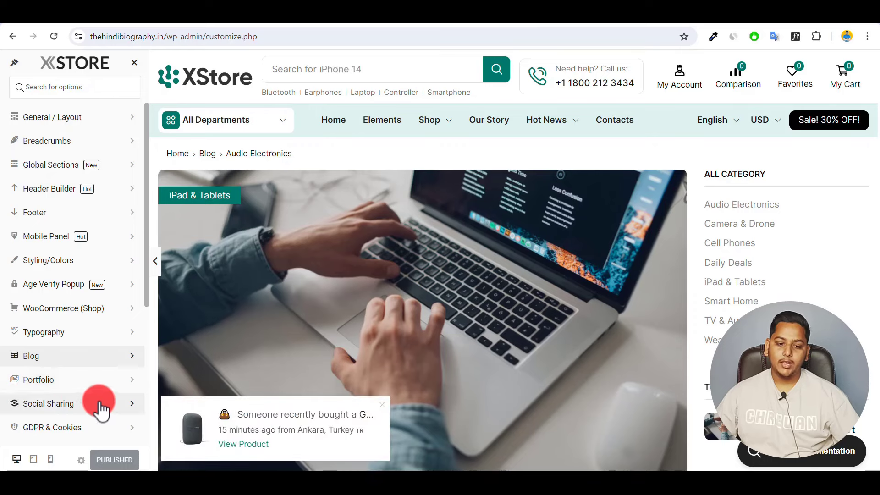
Look over the GDPR & Cookies settings and return to the main options list
scroll(101, 408, "down", 5)
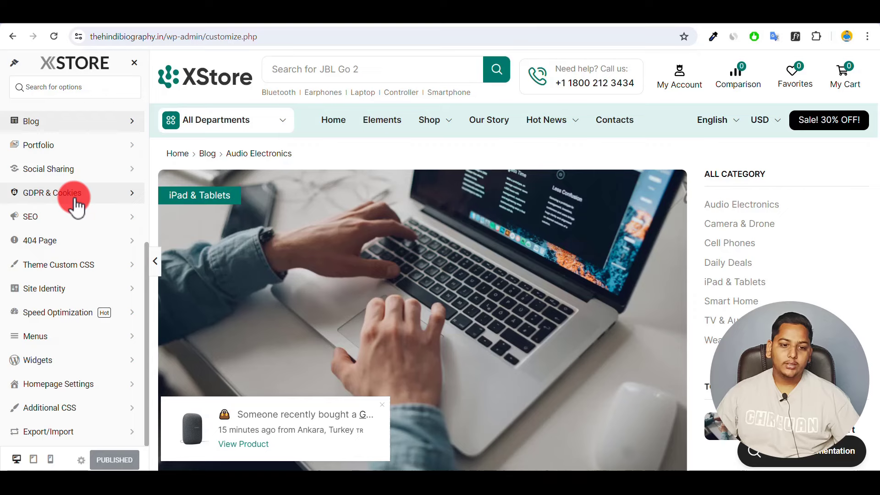
left_click(103, 201)
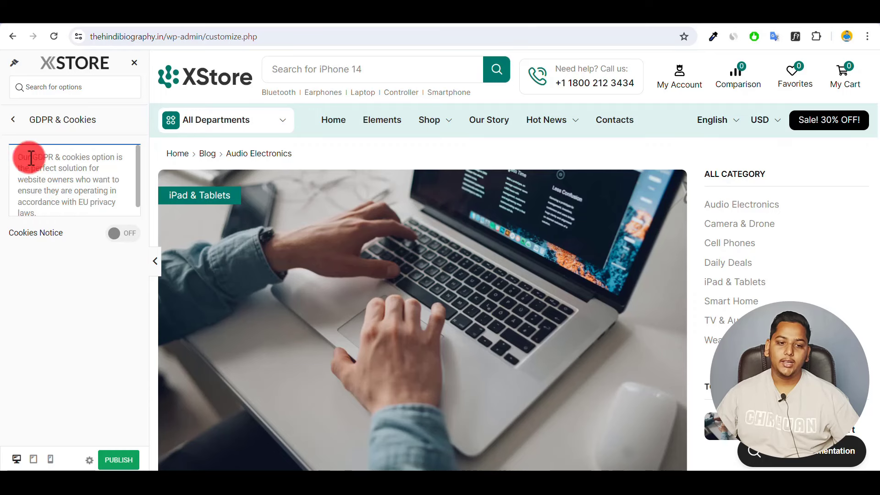
left_click(14, 122)
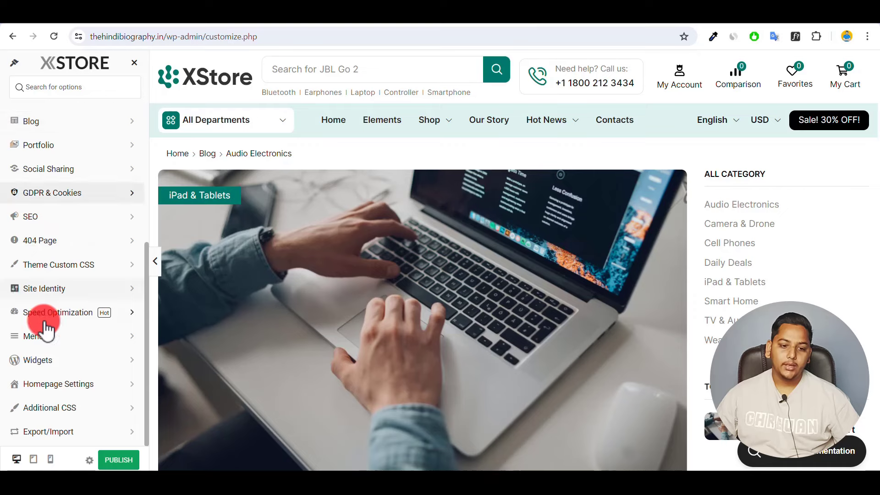
Enable the built-in SEO settings, leaving Noindex and Nofollow off
left_click(98, 224)
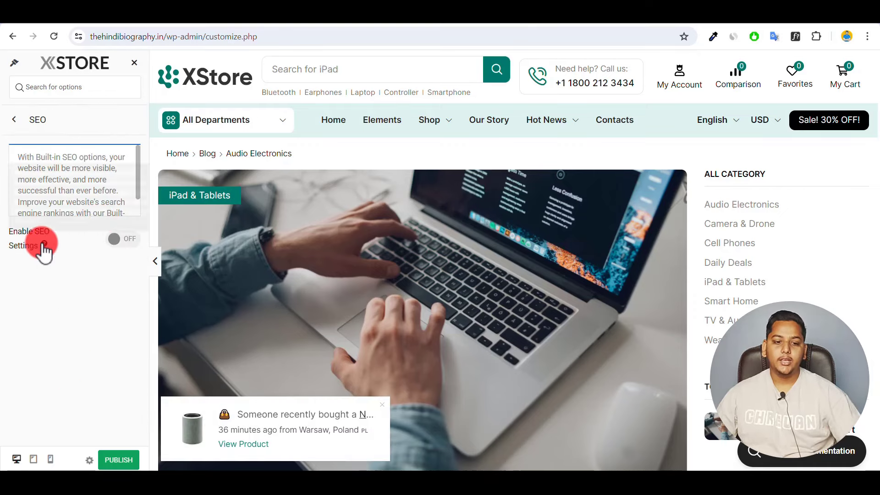
left_click(127, 239)
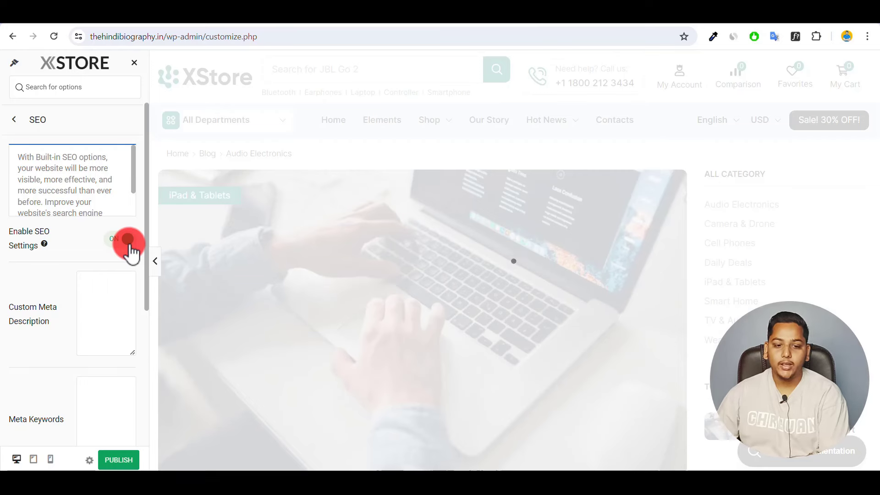
left_click(38, 325)
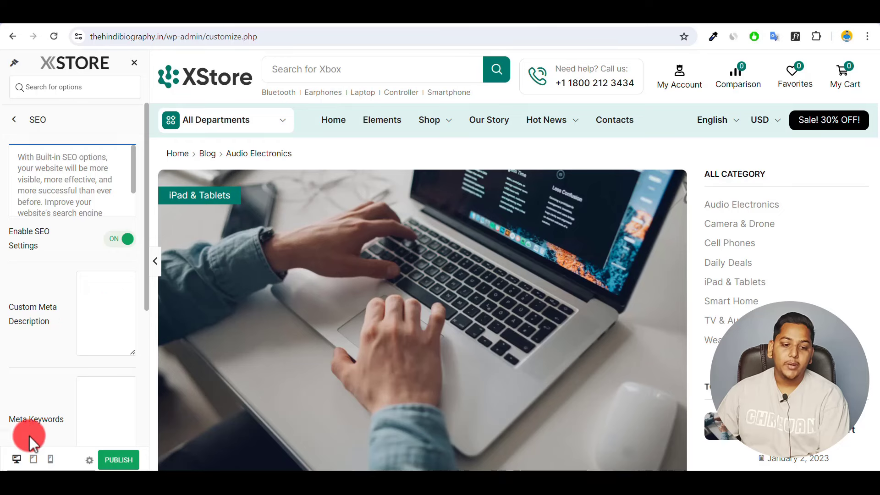
scroll(81, 340, "down", 5)
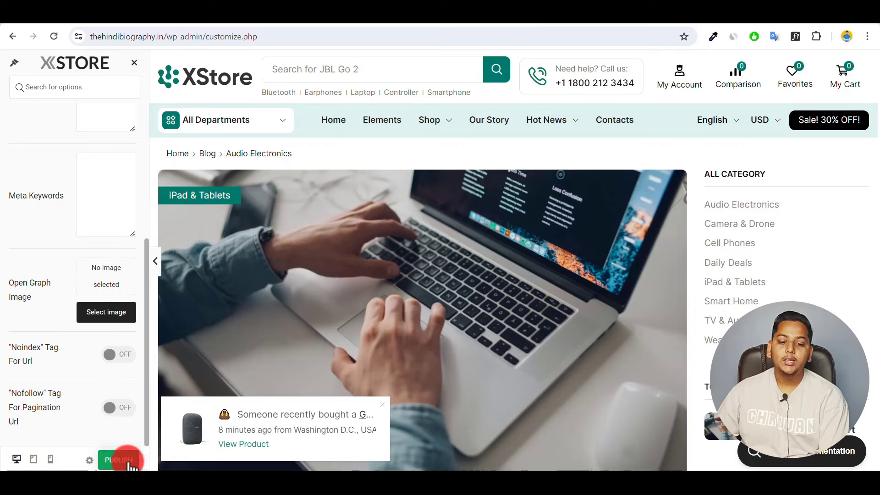
scroll(106, 376, "up", 5)
Check the 404 Page, Theme Custom CSS and Site Identity ('Electronic Store', blank tagline) options in turn
left_click(15, 114)
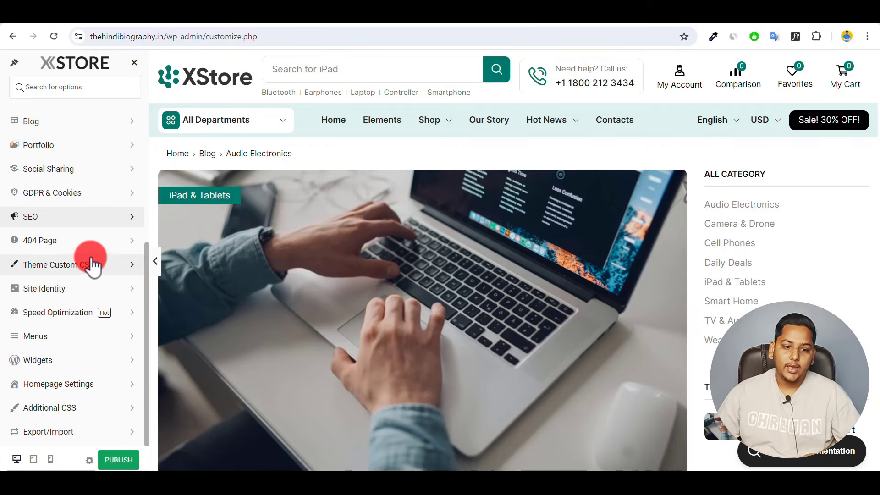
left_click(109, 245)
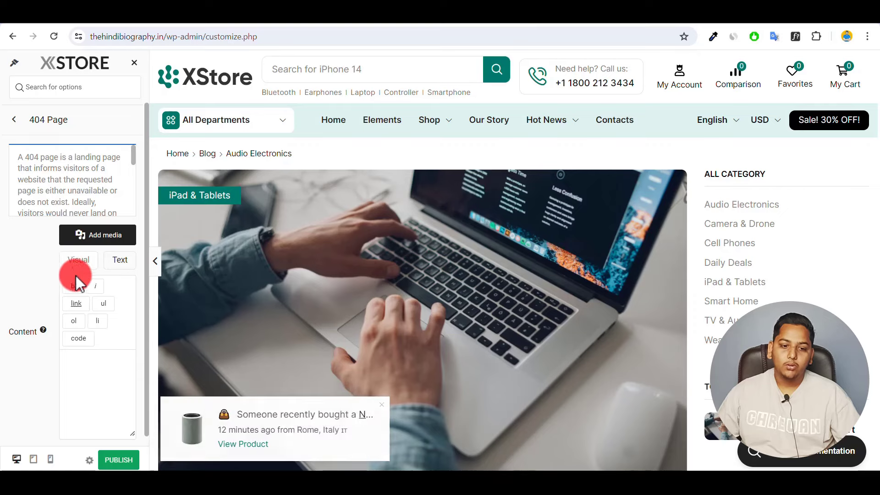
left_click(12, 110)
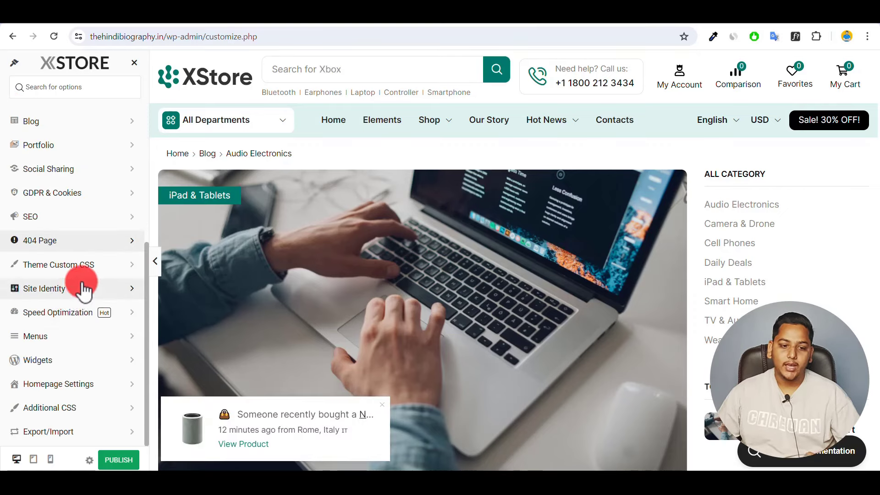
left_click(119, 267)
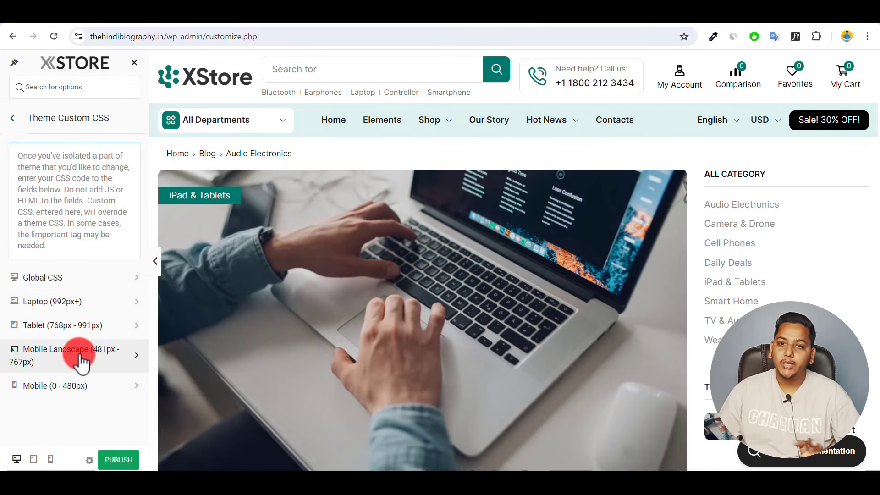
left_click(9, 115)
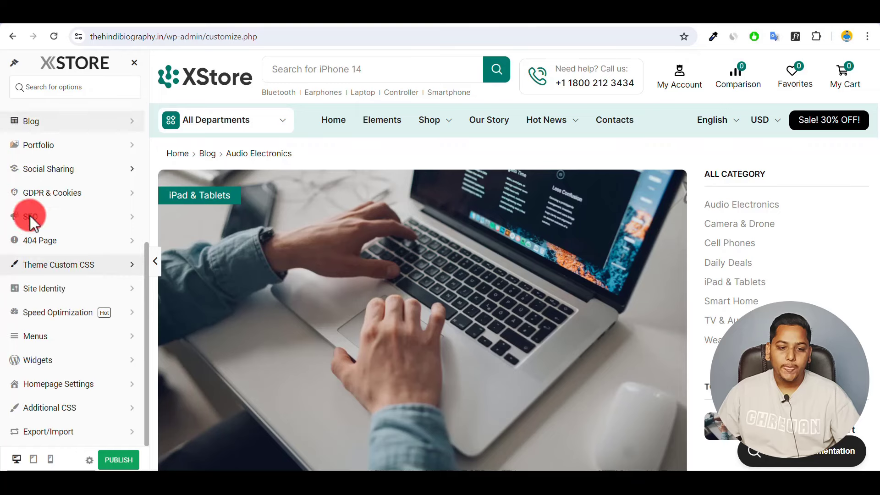
left_click(64, 288)
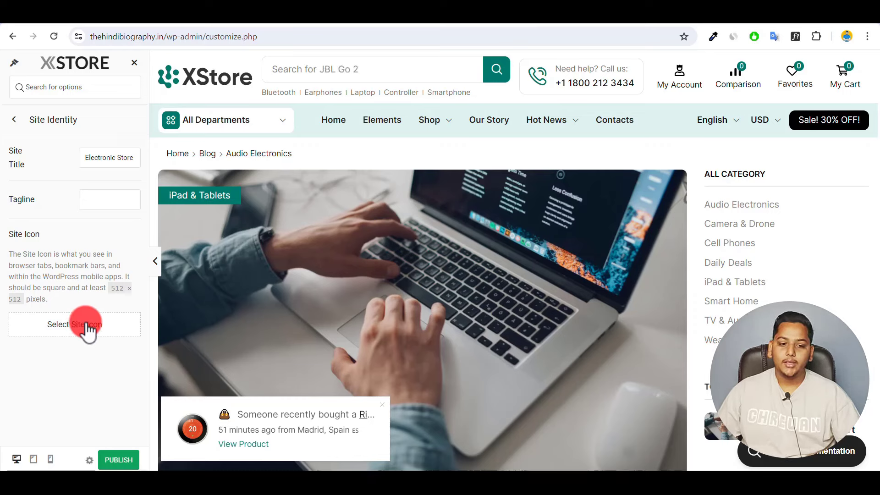
left_click(13, 120)
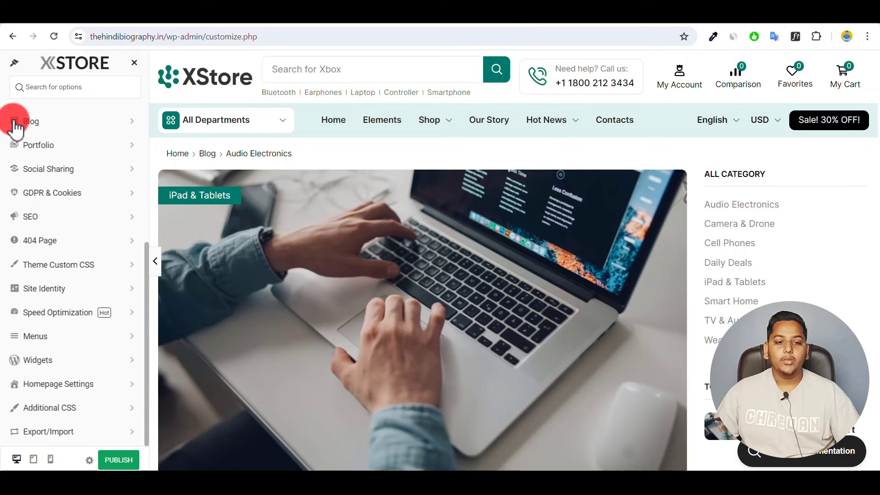
left_click(89, 316)
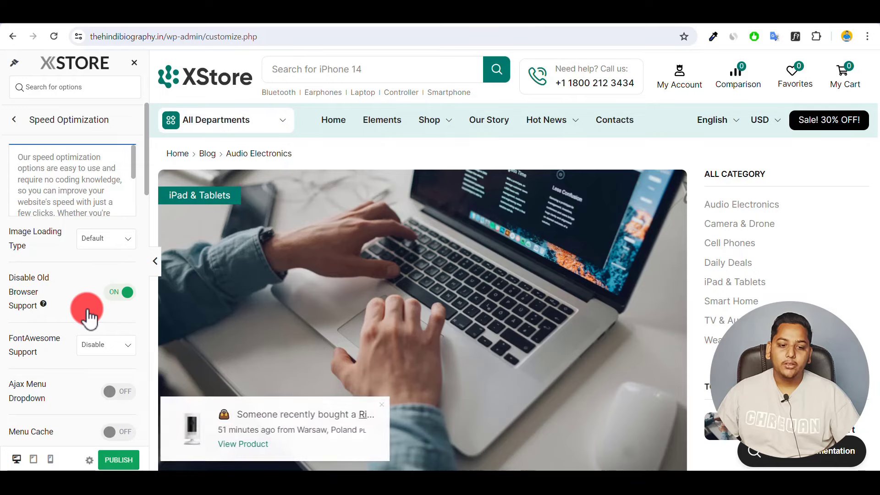
scroll(88, 316, "down", 5)
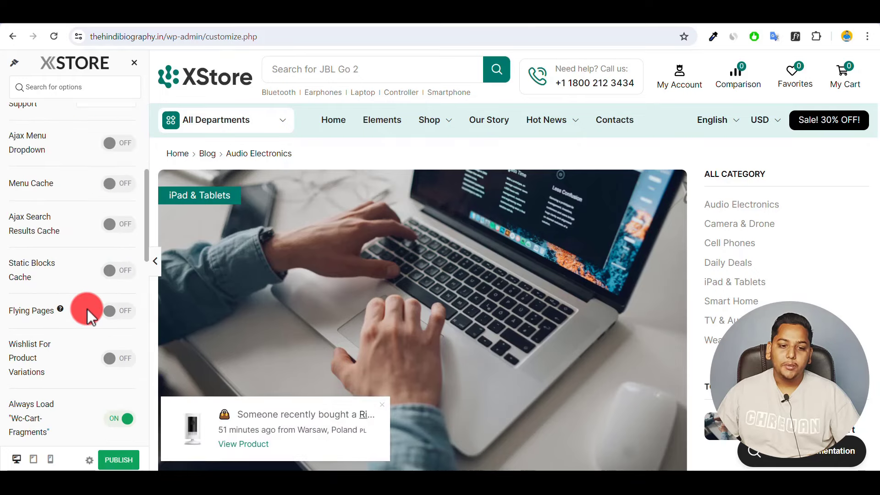
scroll(87, 308, "down", 5)
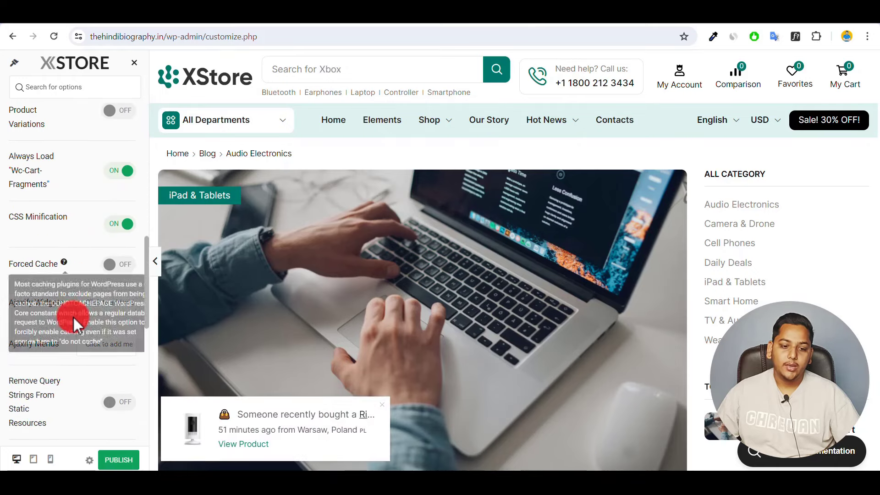
scroll(73, 316, "down", 5)
scroll(74, 317, "up", 15)
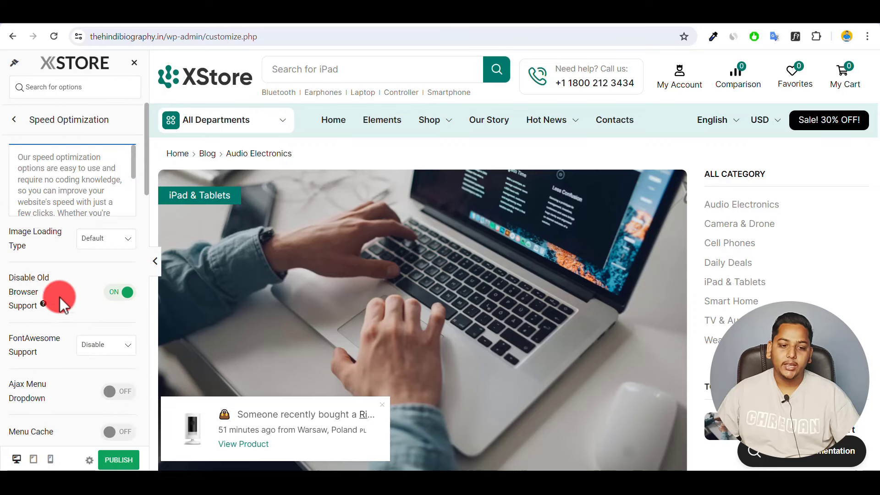
left_click(16, 120)
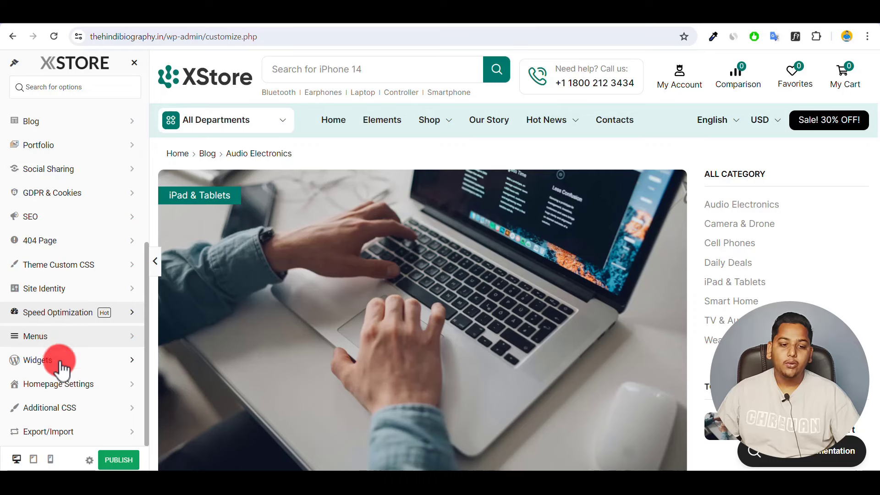
left_click(78, 390)
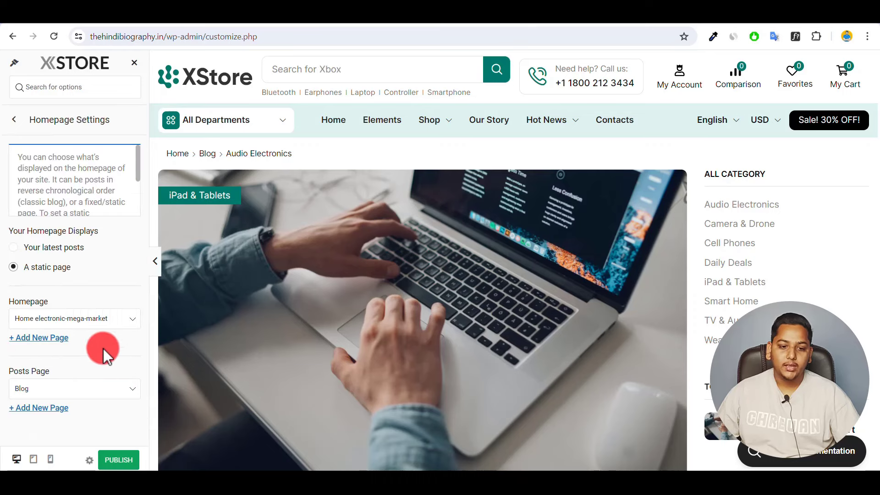
scroll(444, 226, "down", 8)
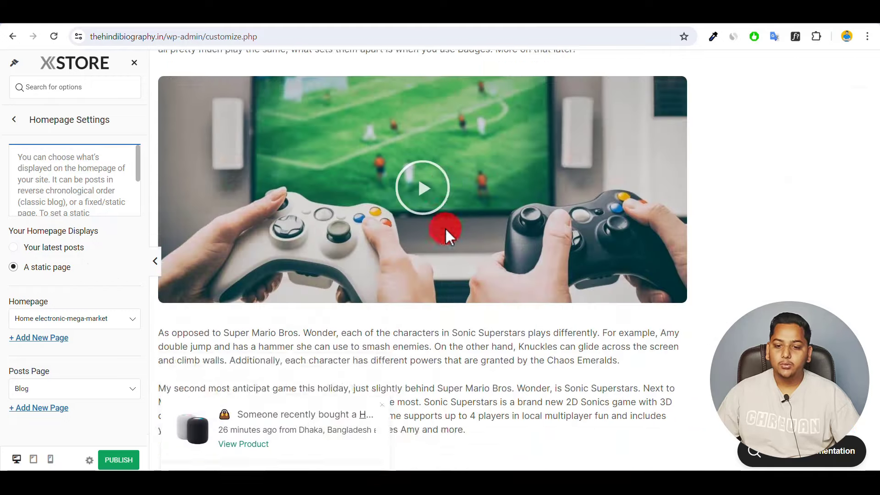
scroll(444, 228, "up", 10)
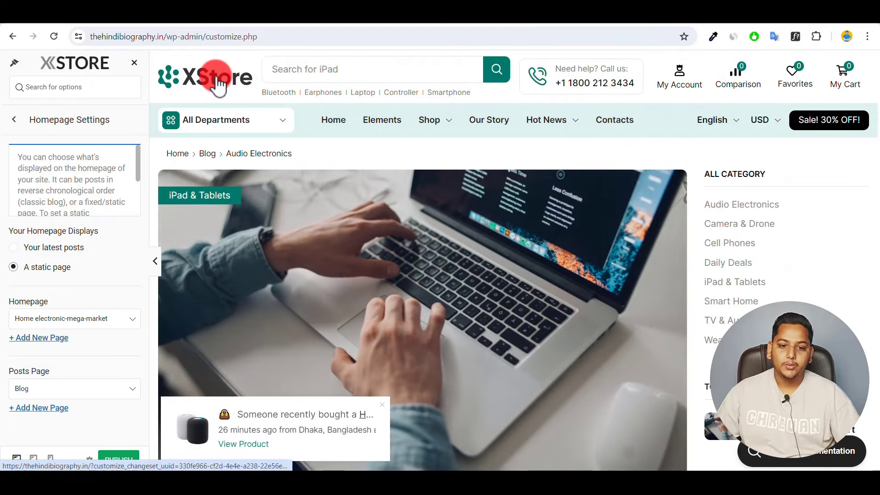
left_click(217, 85)
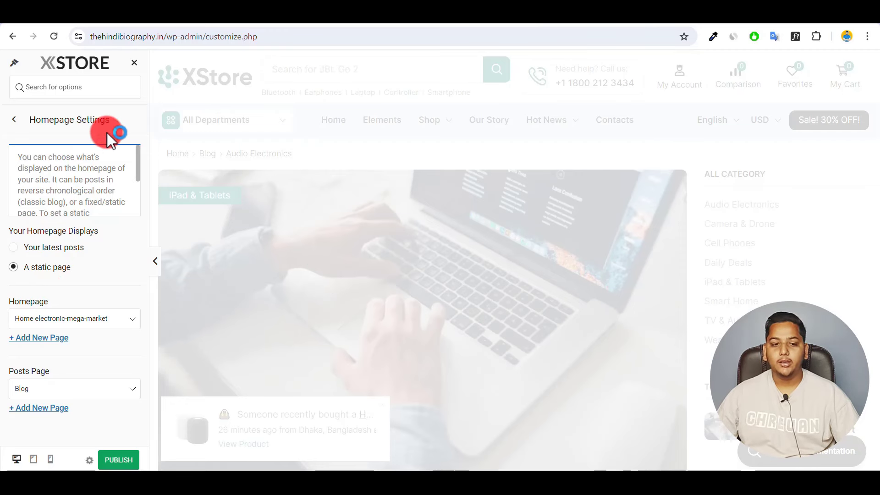
left_click(14, 120)
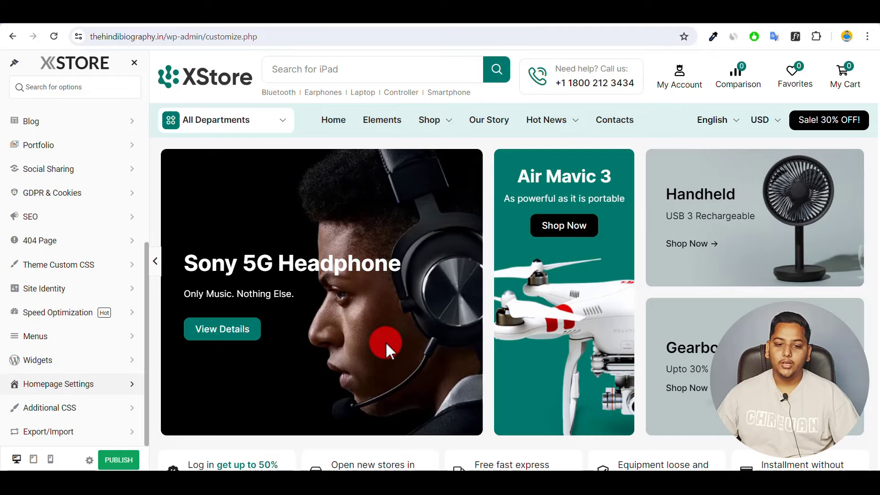
scroll(401, 224, "down", 5)
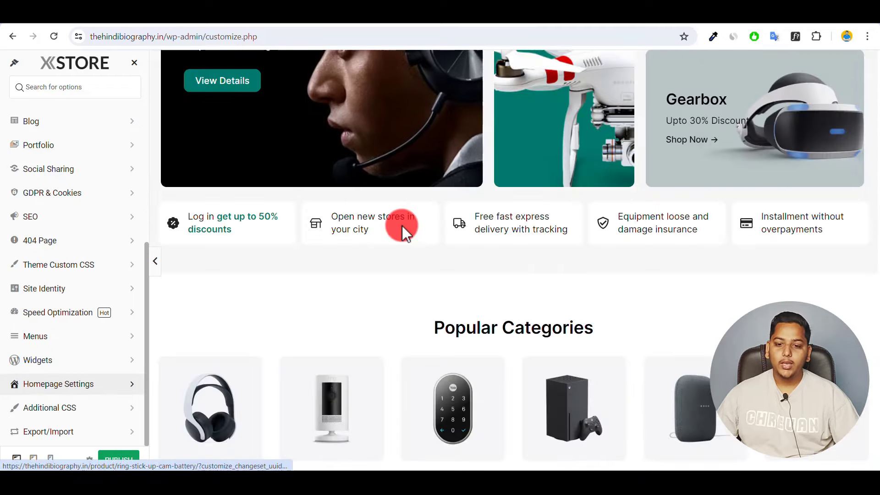
scroll(401, 225, "up", 5)
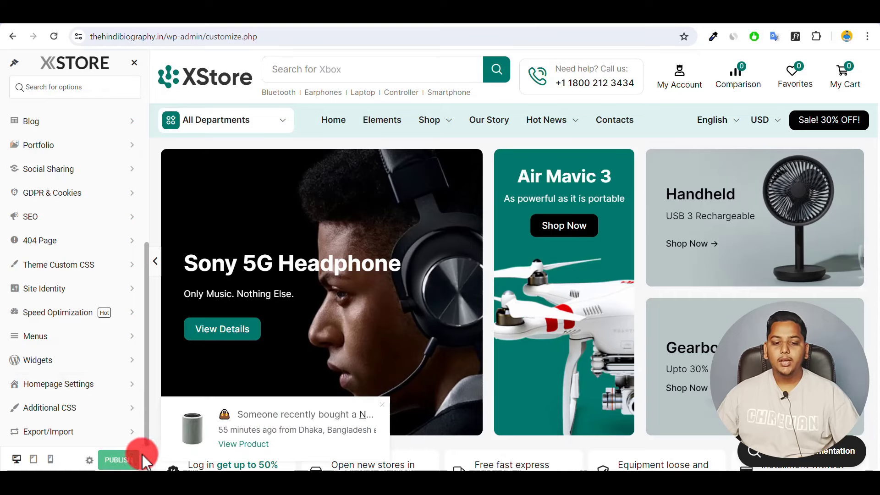
Exit the customizer, confirm leaving, and open WooCommerce Home to the 'Welcome to Woo!' wizard
left_click(135, 65)
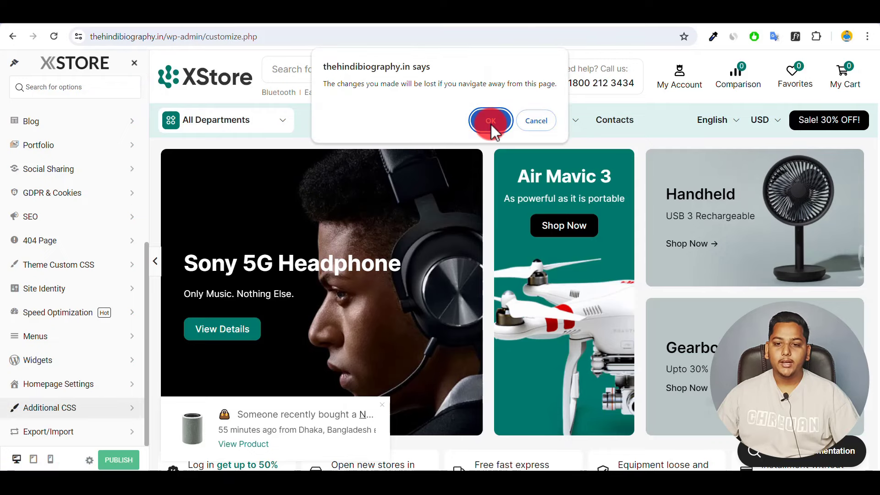
left_click(490, 122)
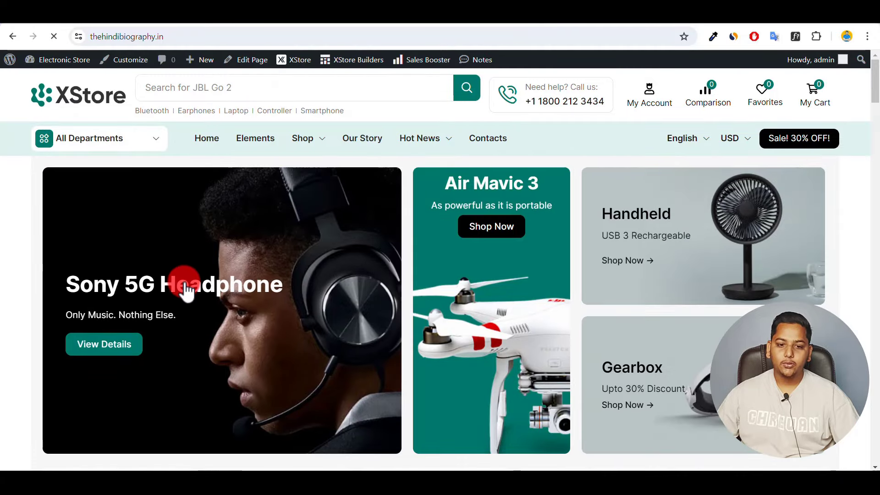
mouse_move(69, 66)
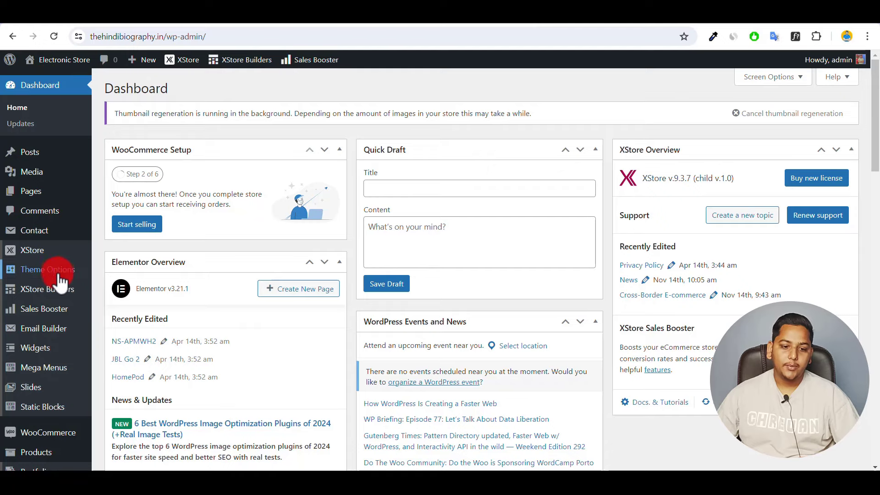
mouse_move(55, 291)
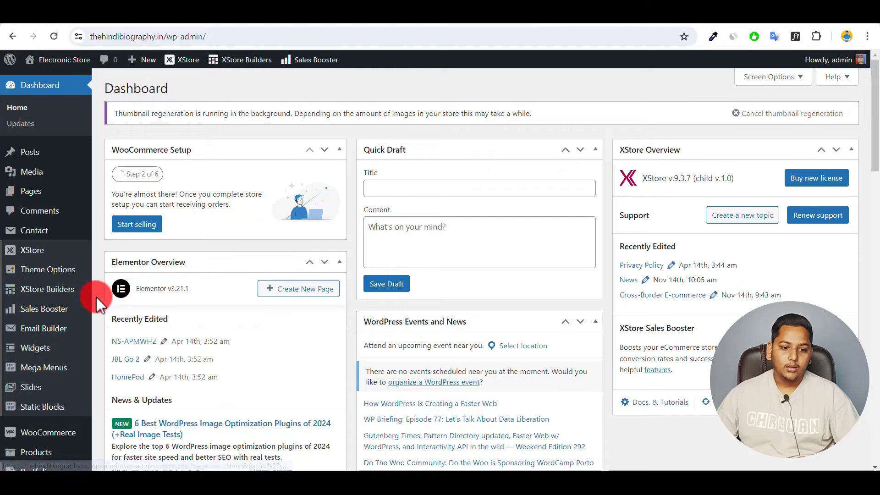
scroll(51, 366, "down", 5)
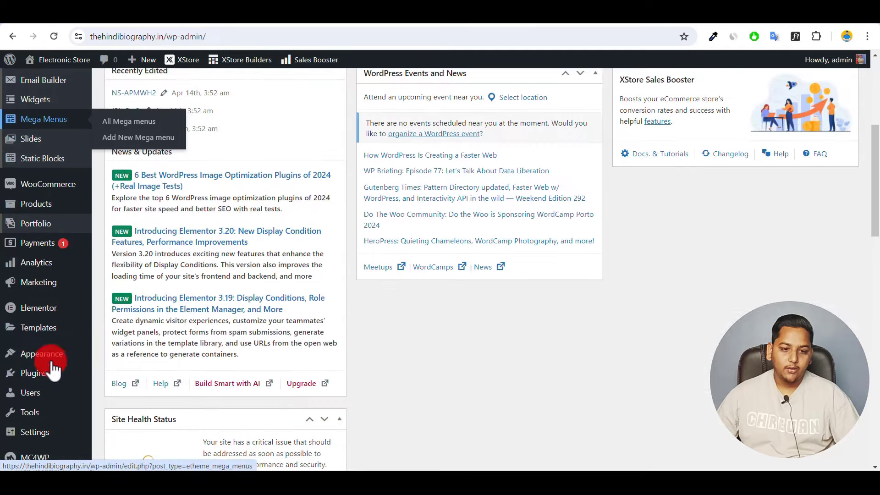
mouse_move(58, 193)
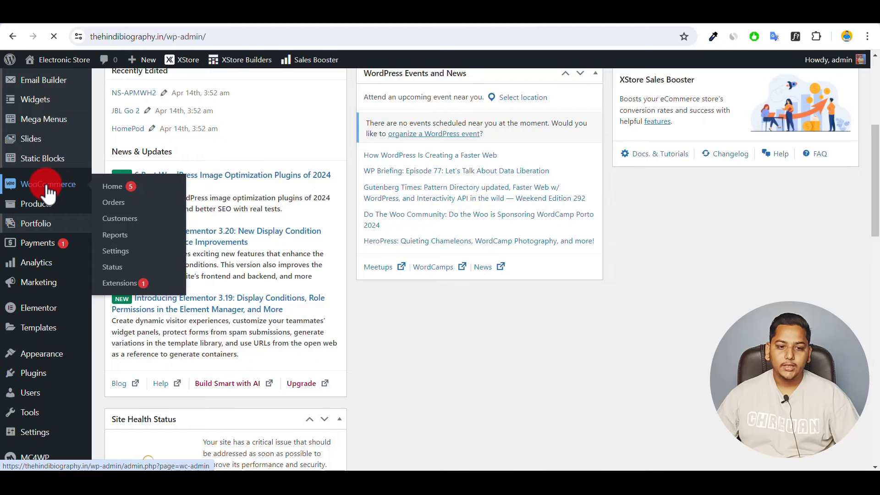
left_click(46, 190)
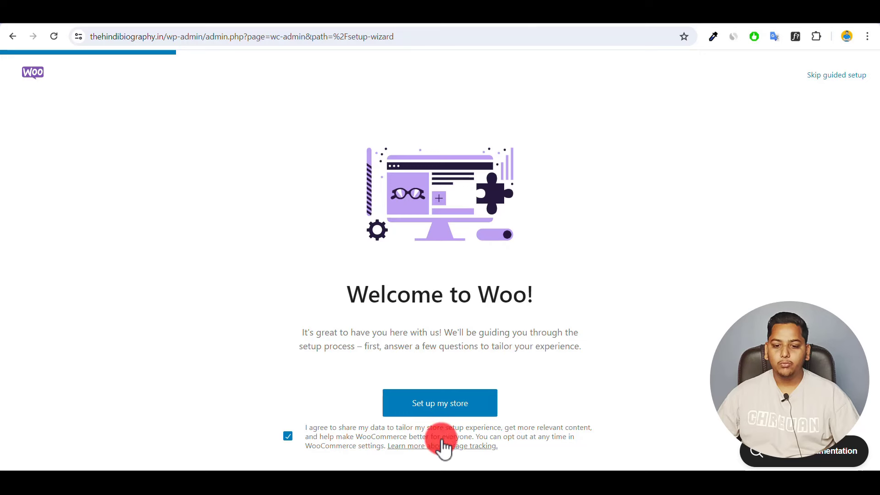
Start store setup as just starting a business, choose industry Other, and submit the store details
left_click(451, 410)
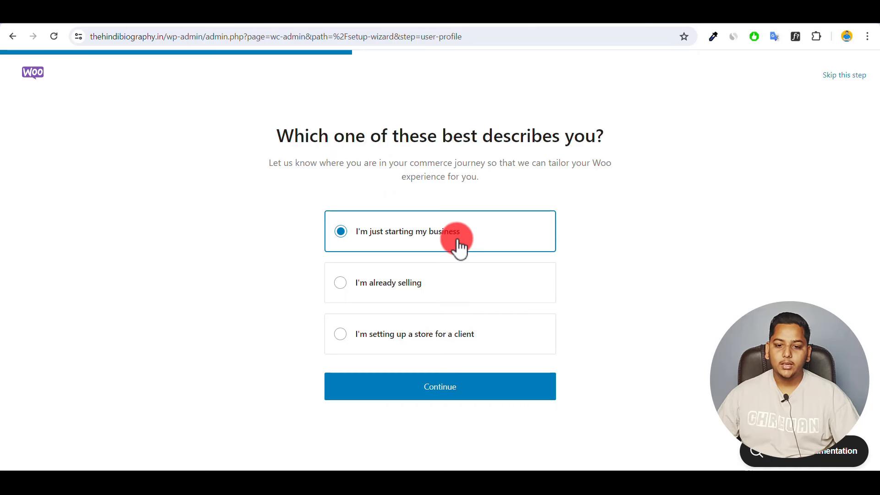
left_click(430, 387)
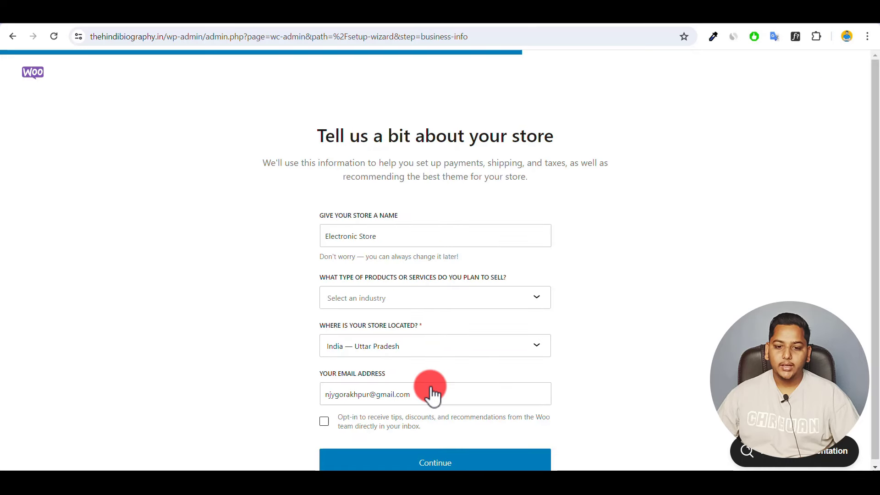
left_click(370, 299)
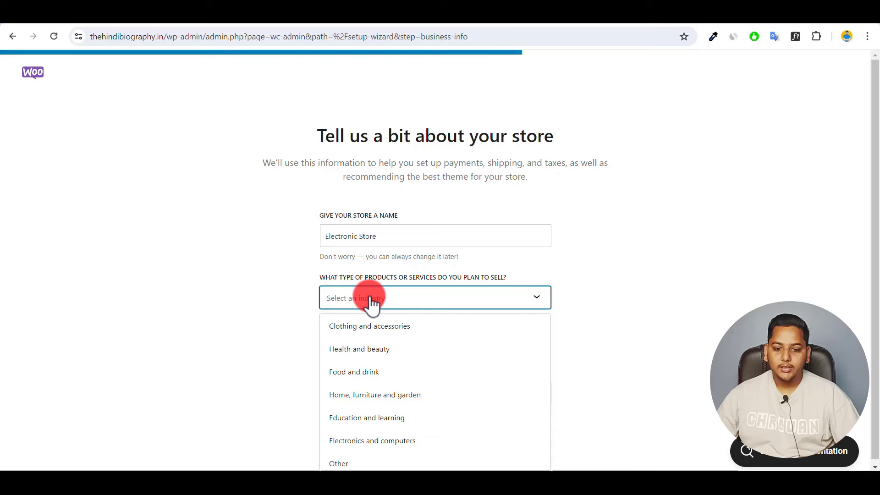
left_click(350, 464)
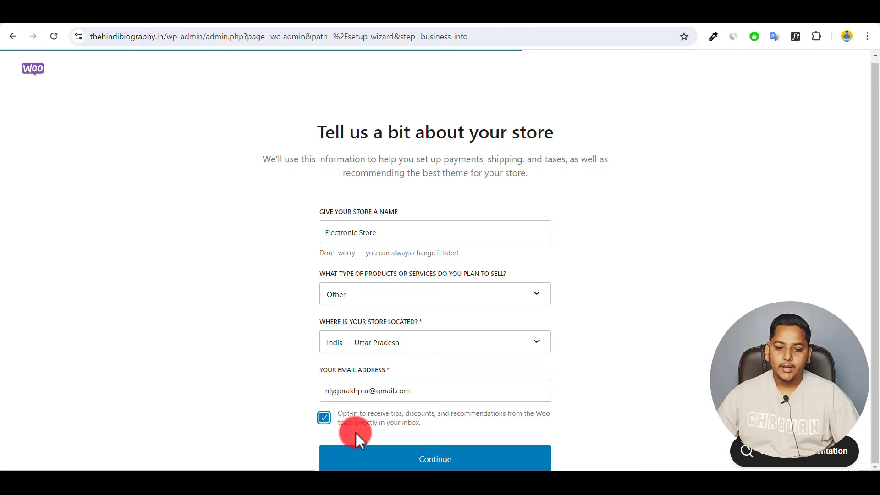
left_click(432, 456)
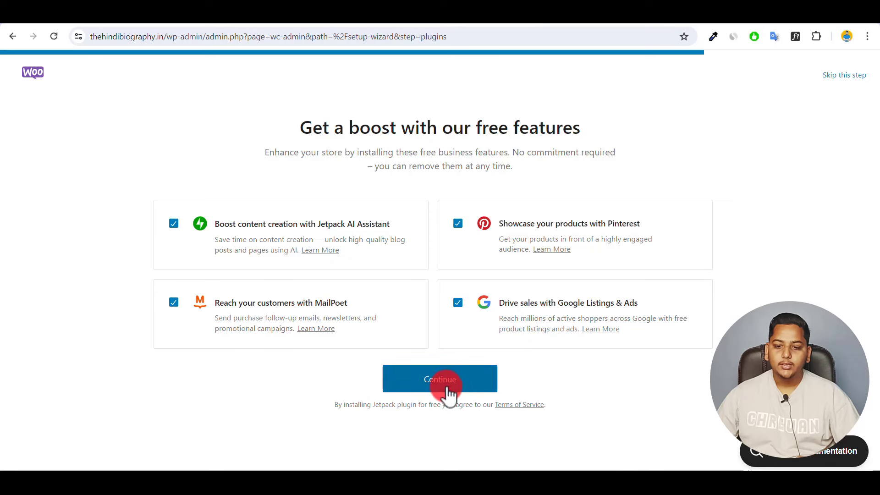
Install the four selected free features and connect the store to WordPress.com
left_click(464, 385)
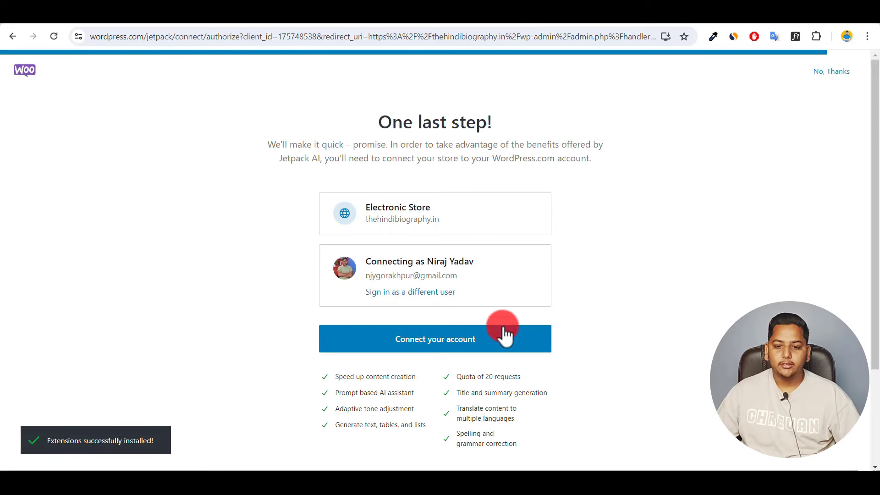
left_click(439, 347)
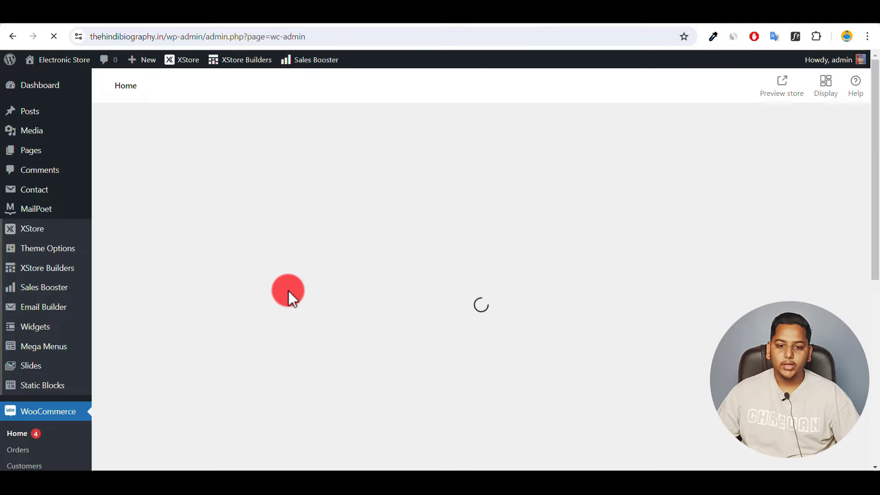
Fill in the store's city and postcode in the General settings
scroll(161, 277, "down", 5)
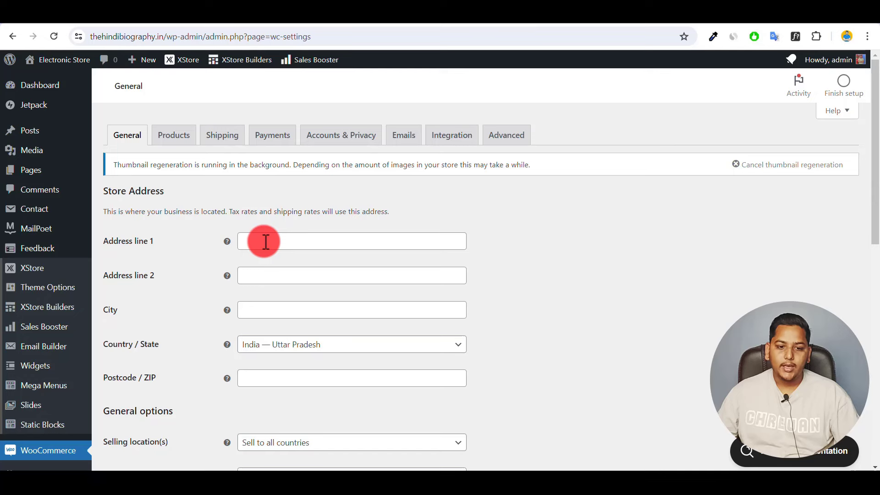
left_click(266, 314)
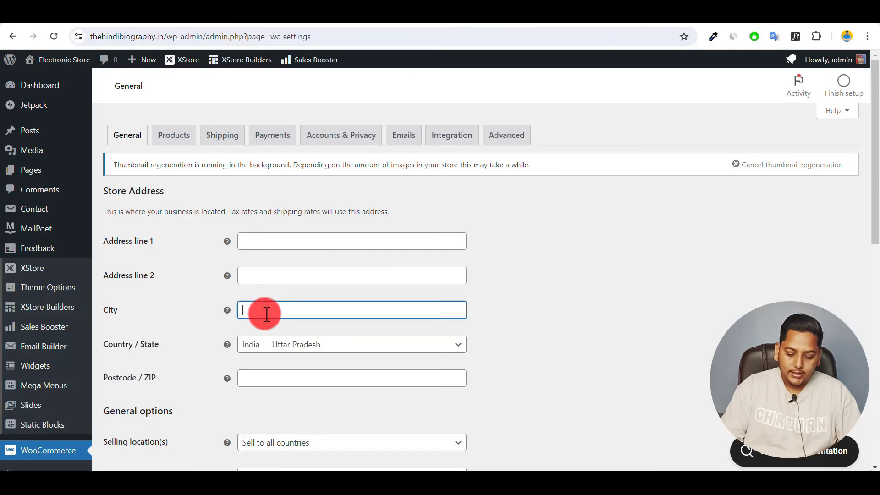
type("lud")
type("jnow")
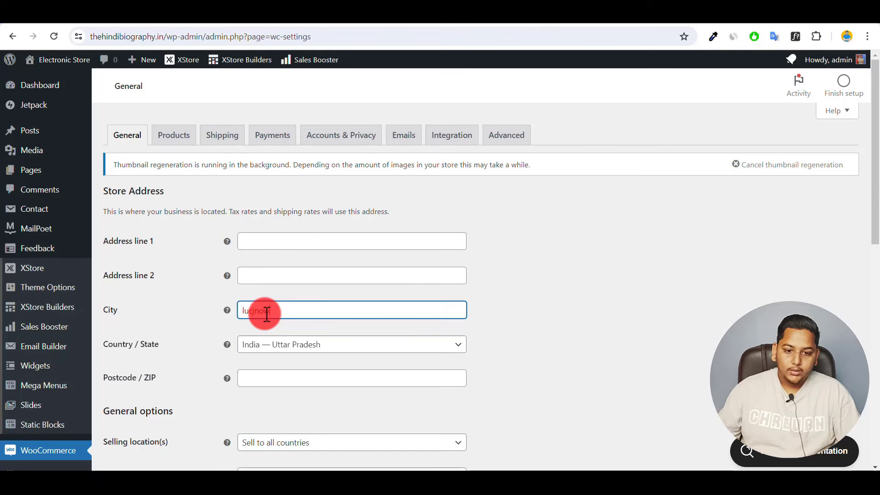
left_click(270, 380)
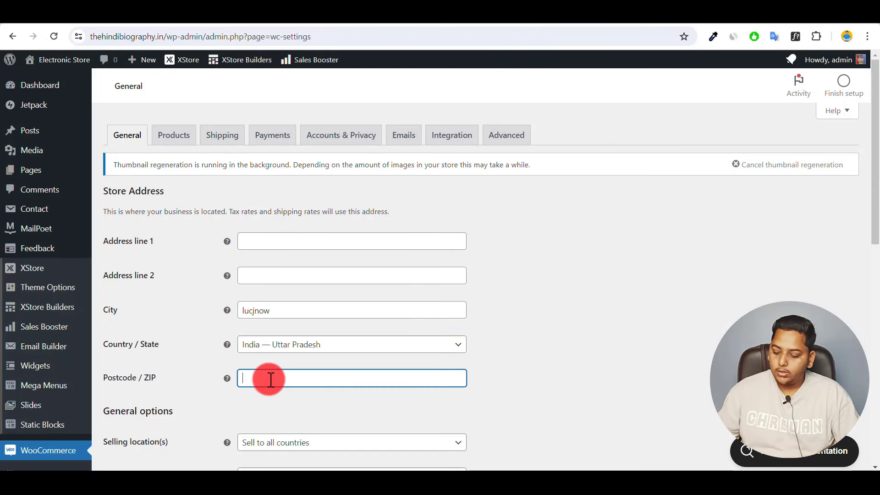
type("226001")
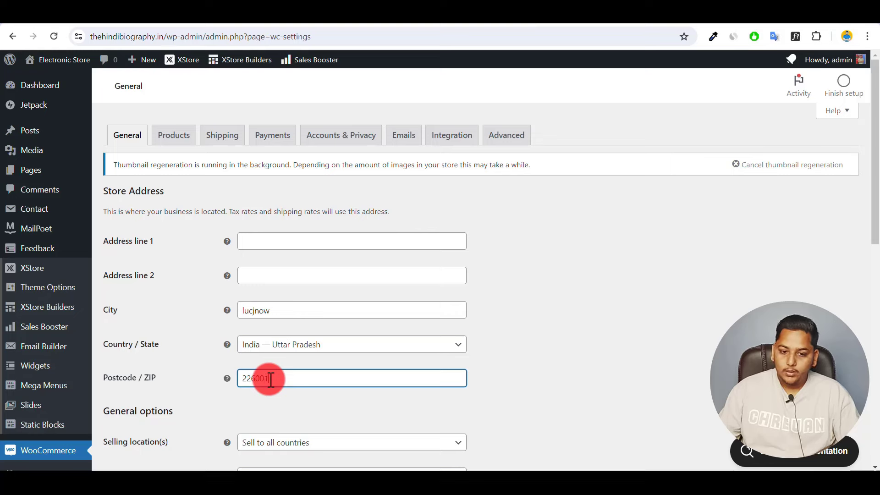
Restrict selling to specific countries with India only, and save the General settings
scroll(149, 427, "down", 5)
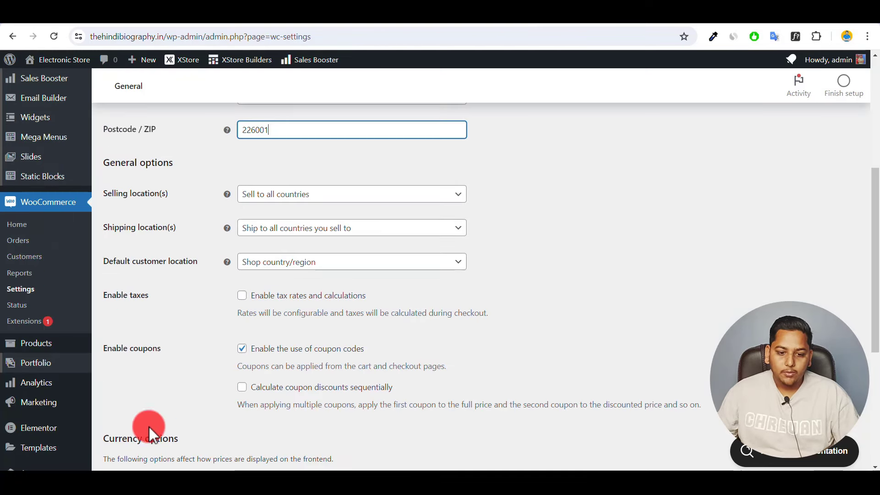
left_click(368, 202)
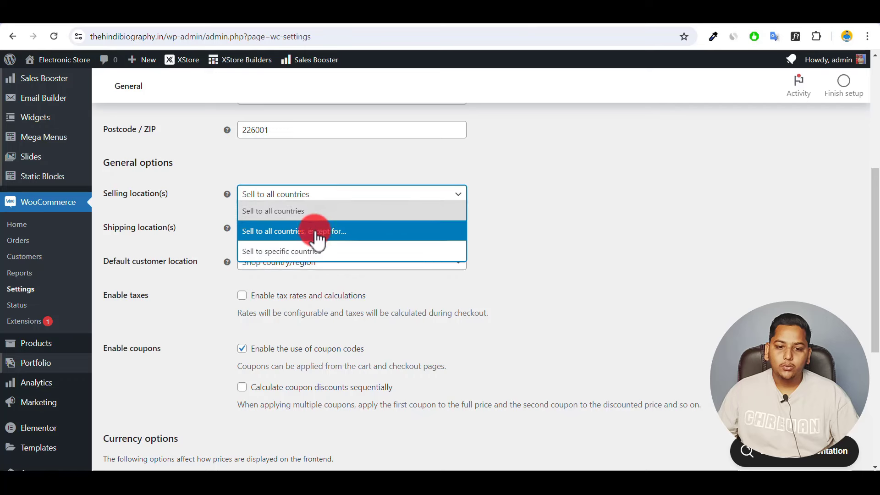
left_click(278, 255)
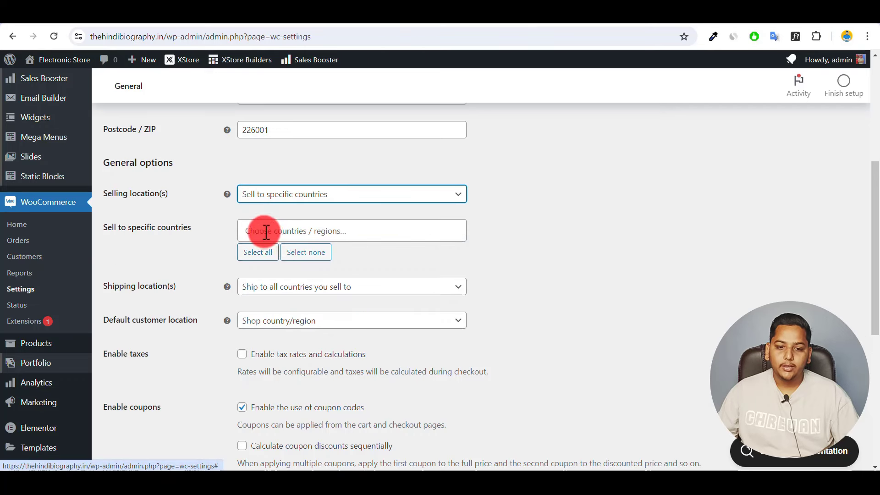
left_click(265, 231)
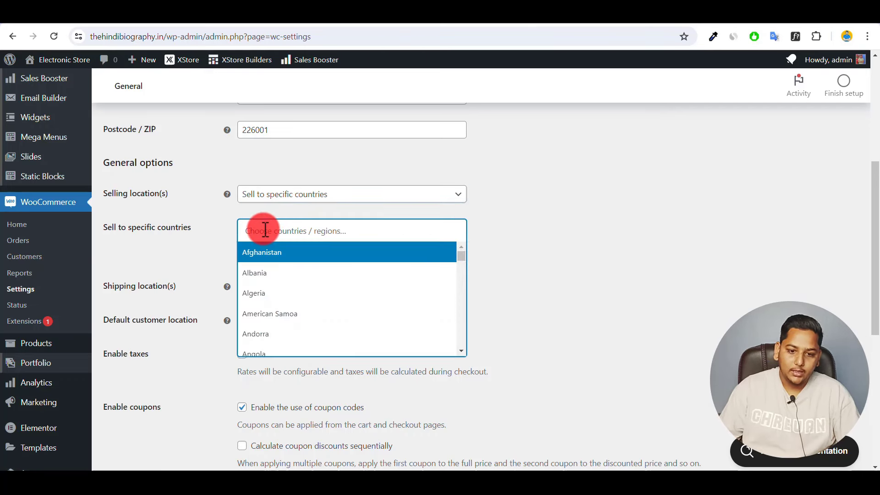
type("ind")
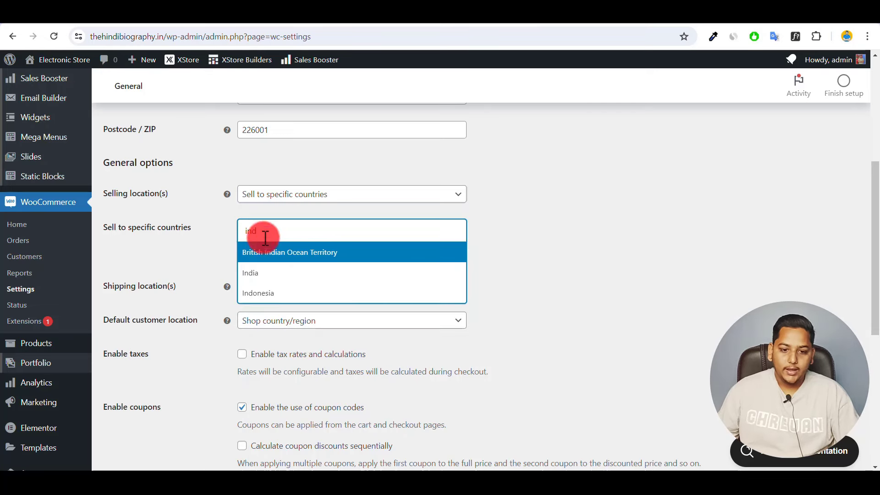
left_click(259, 273)
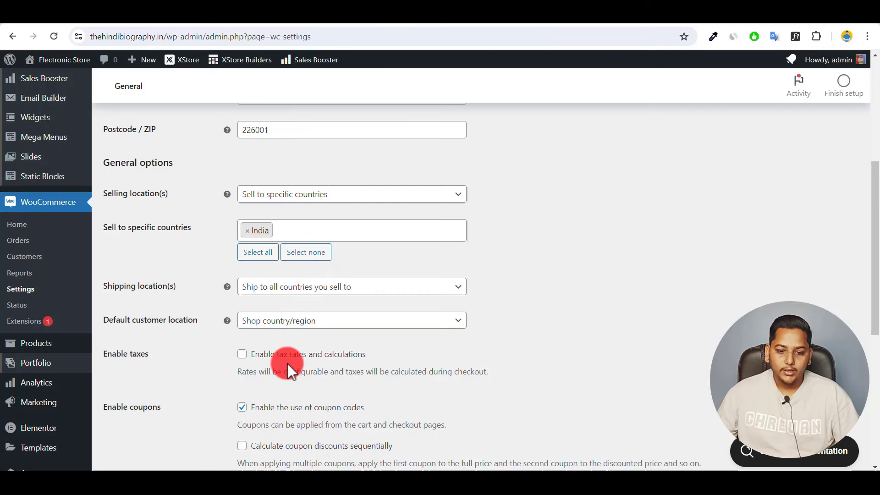
scroll(287, 364, "down", 5)
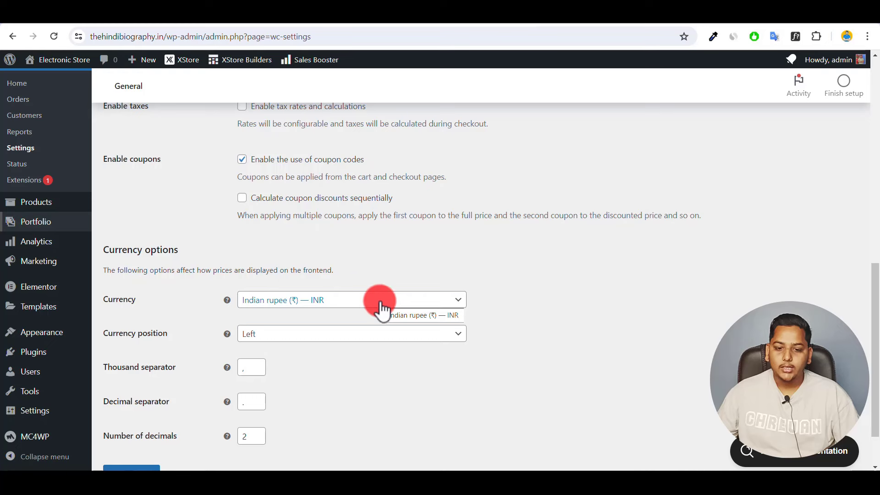
scroll(309, 411, "down", 2)
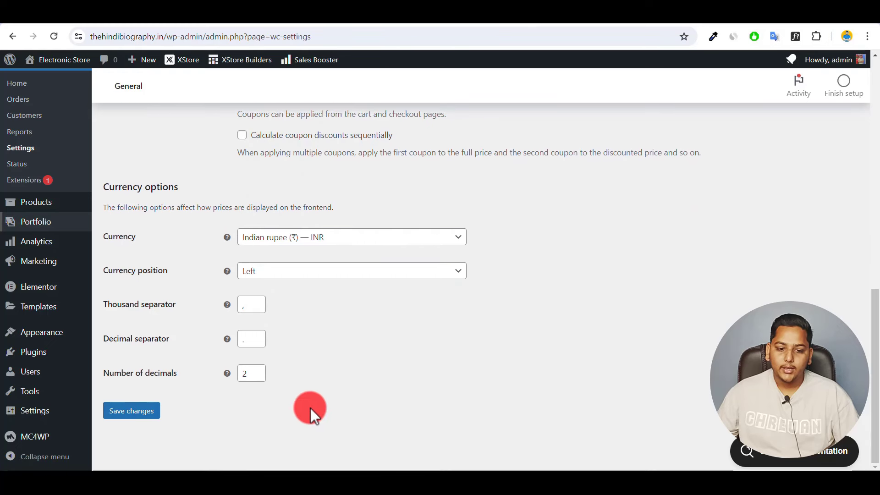
left_click(133, 418)
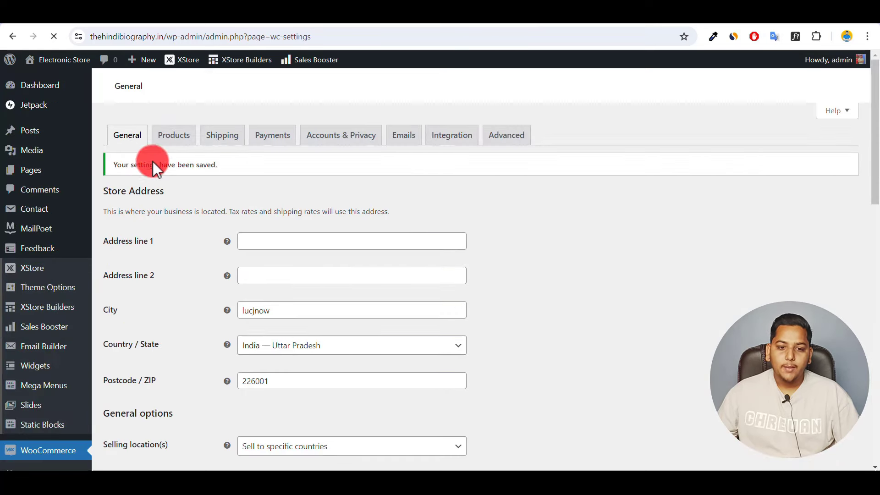
In Products settings, keep the weight unit at kg and save changes
left_click(174, 146)
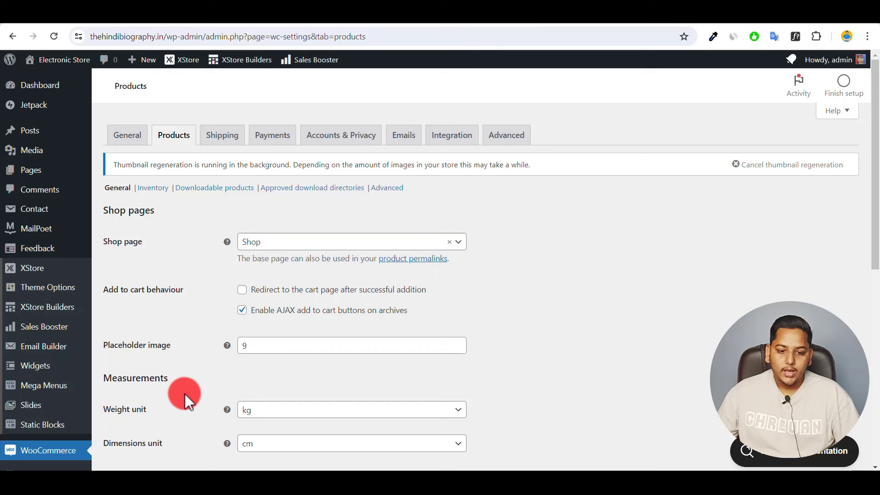
scroll(224, 403, "down", 5)
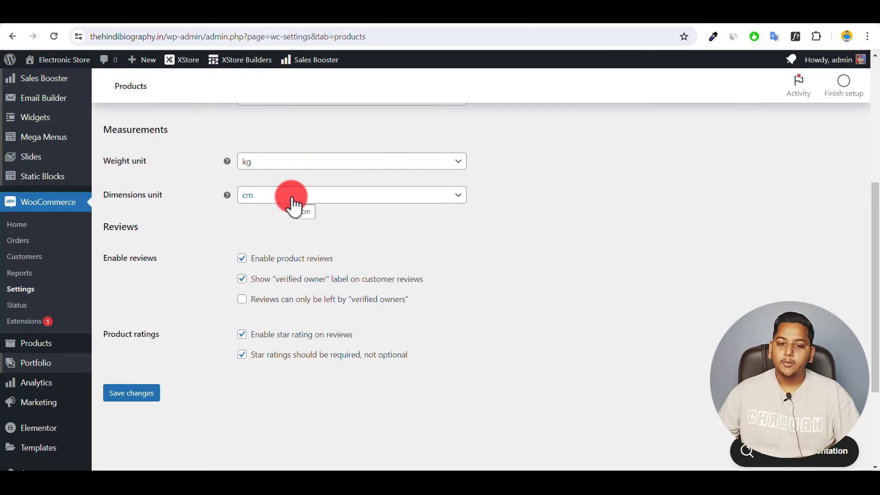
left_click(315, 164)
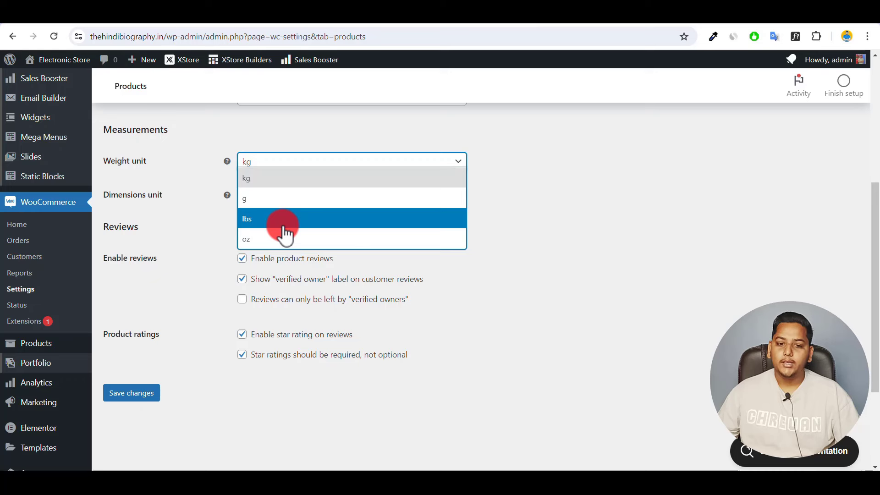
left_click(595, 161)
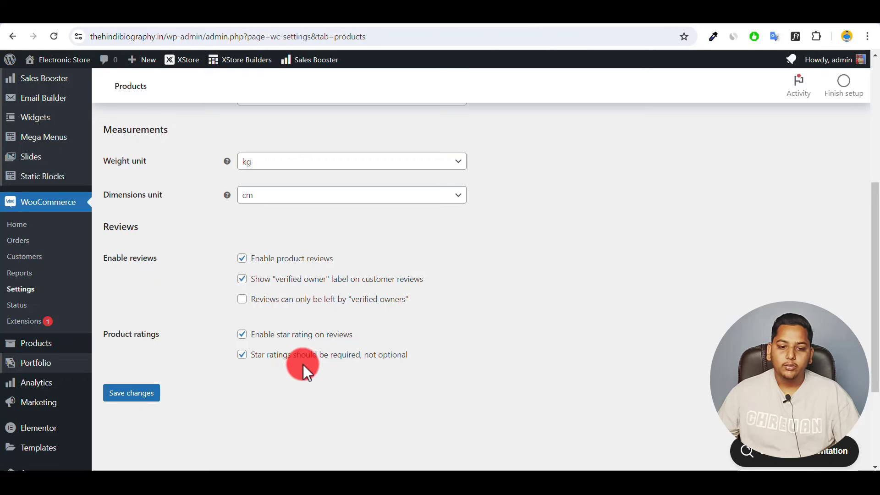
left_click(133, 393)
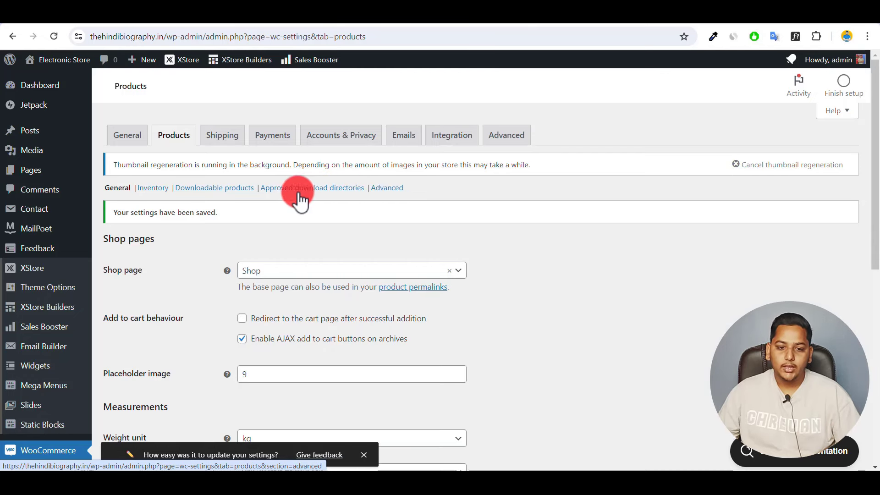
Review Inventory stock options, toggle hiding out-of-stock items, then go to Downloadable products settings
left_click(156, 188)
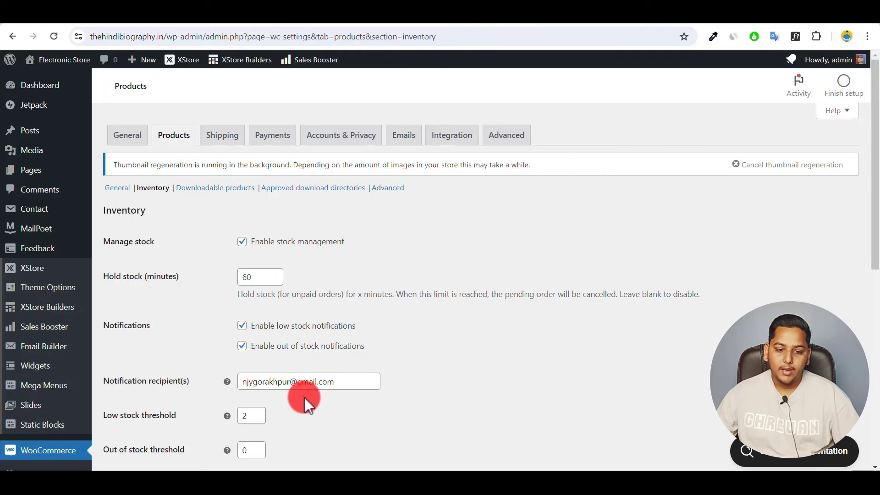
scroll(304, 398, "down", 5)
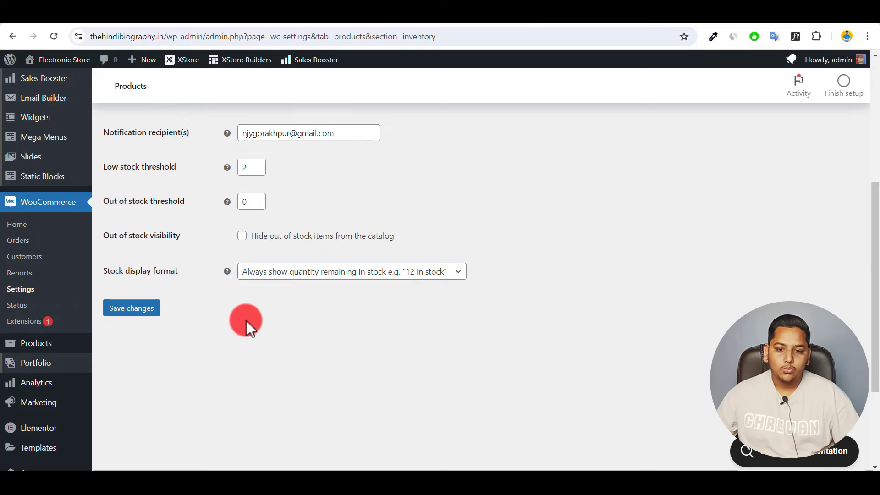
scroll(246, 320, "up", 5)
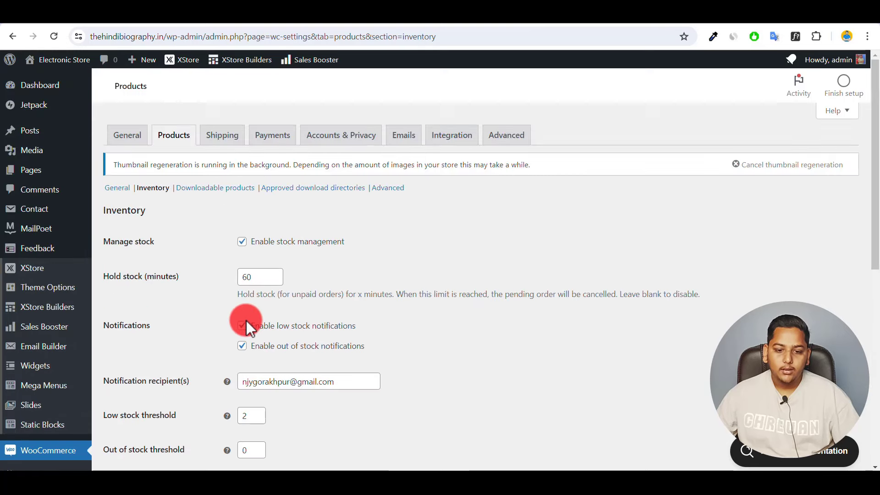
scroll(246, 320, "down", 5)
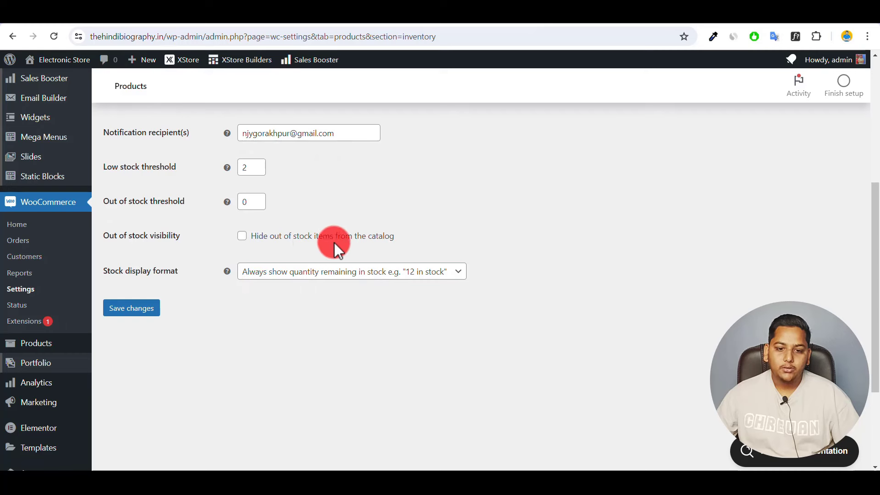
left_click(241, 236)
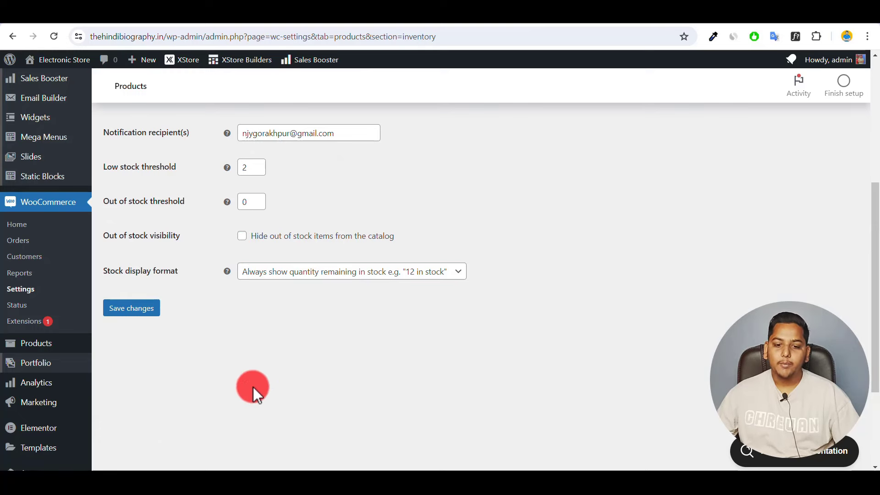
scroll(263, 359, "up", 5)
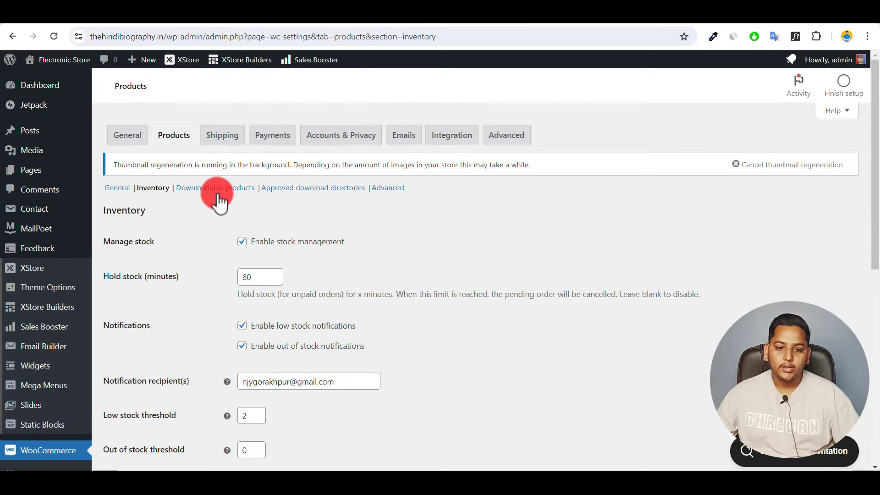
scroll(201, 320, "down", 15)
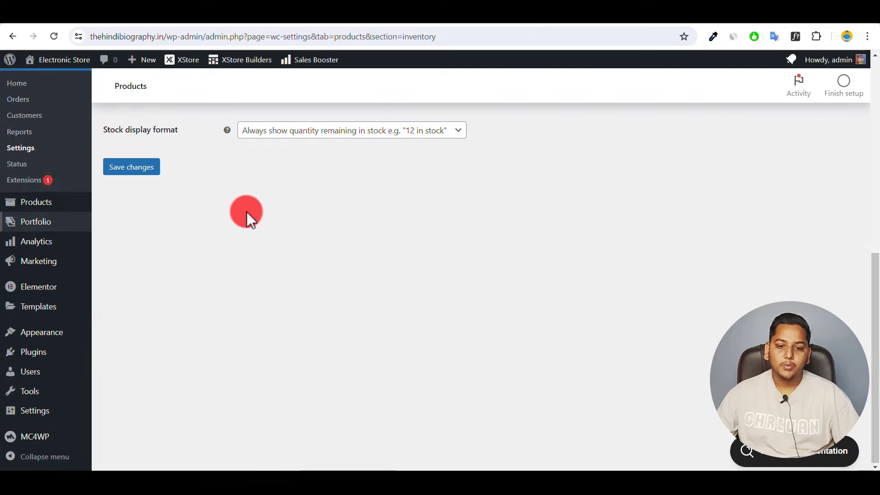
scroll(246, 212, "up", 15)
left_click(214, 192)
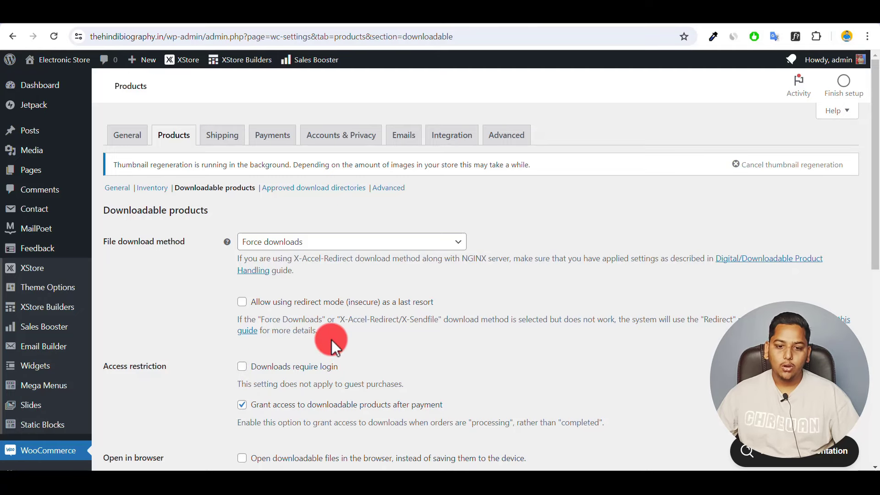
Keep Force downloads as the file download method, view approved download directories, then show Advanced settings
left_click(438, 243)
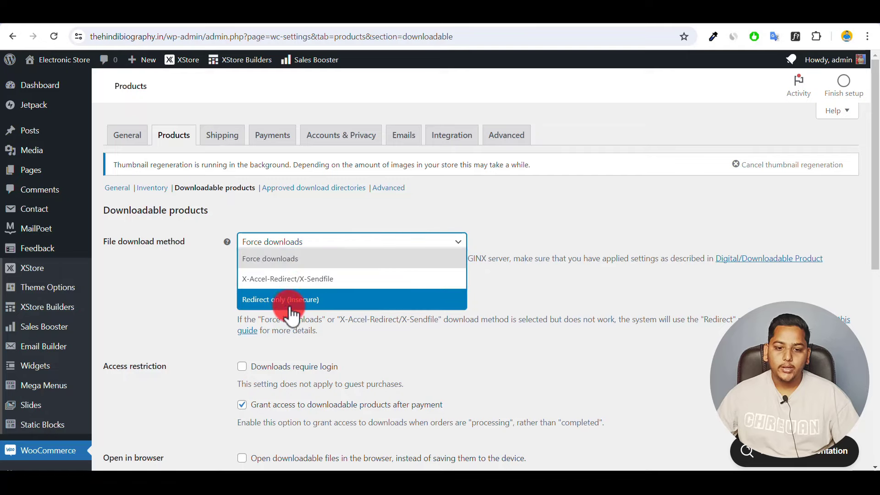
left_click(458, 242)
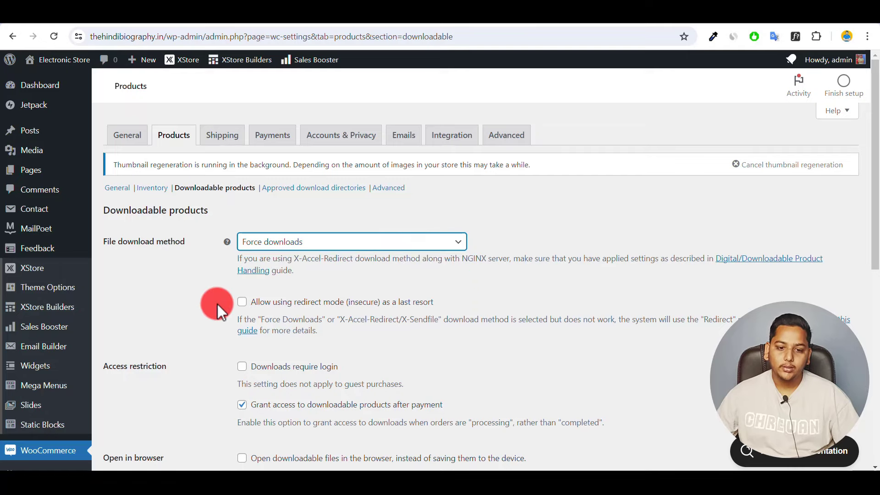
scroll(225, 310, "down", 5)
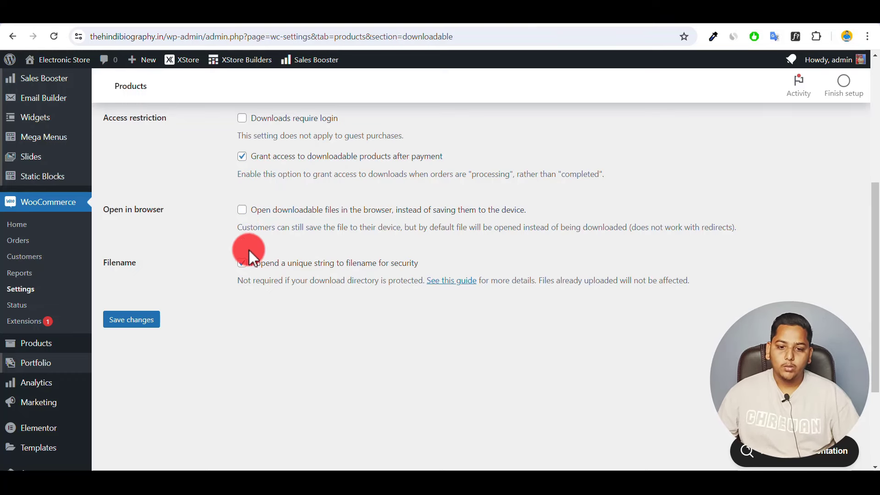
scroll(248, 252, "up", 5)
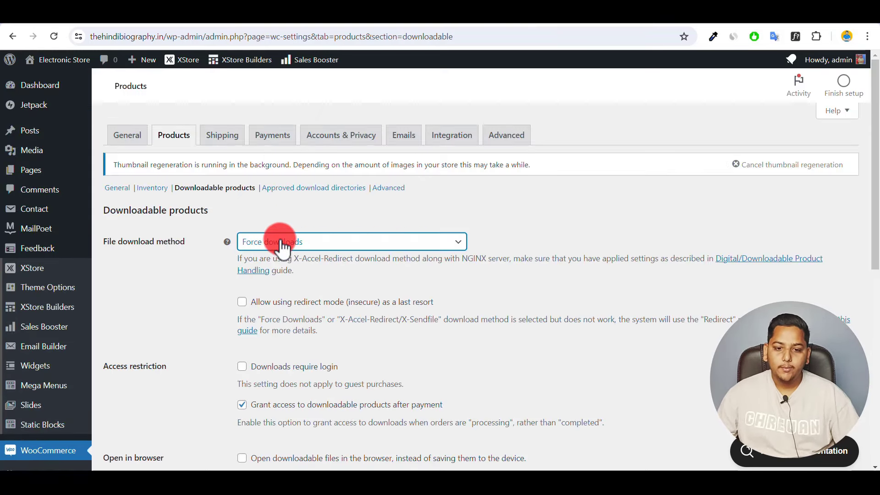
left_click(290, 189)
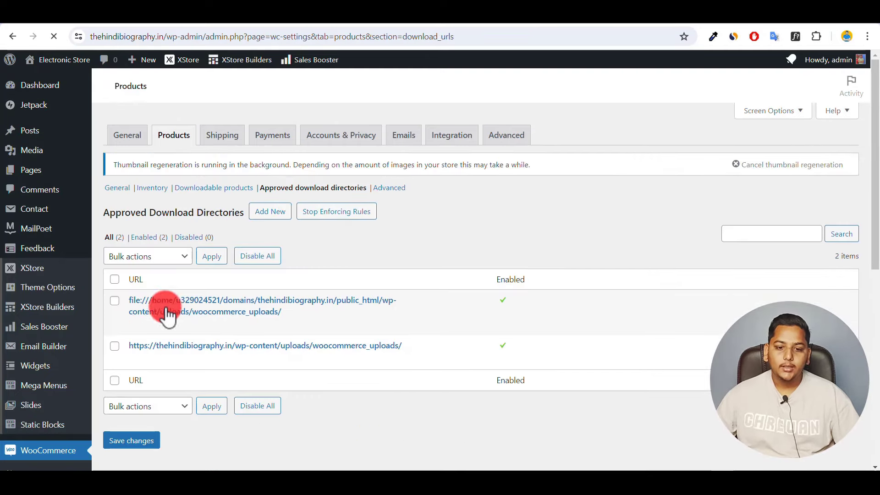
mouse_move(191, 372)
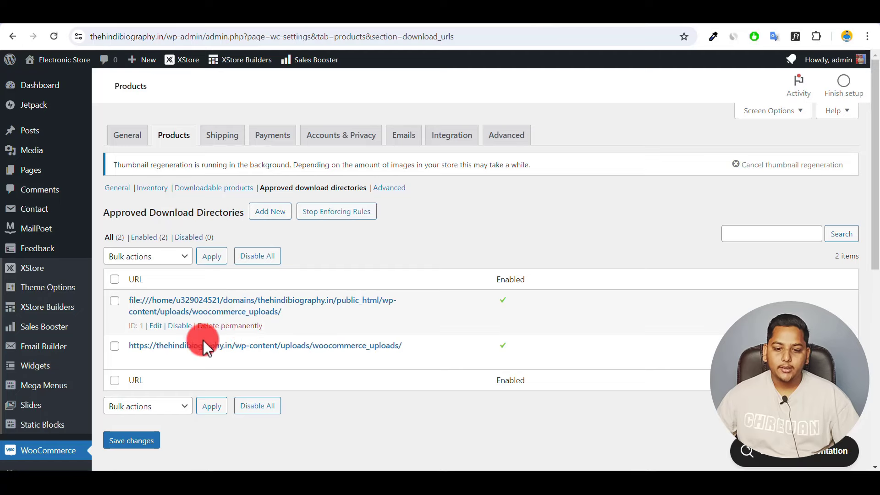
left_click(393, 191)
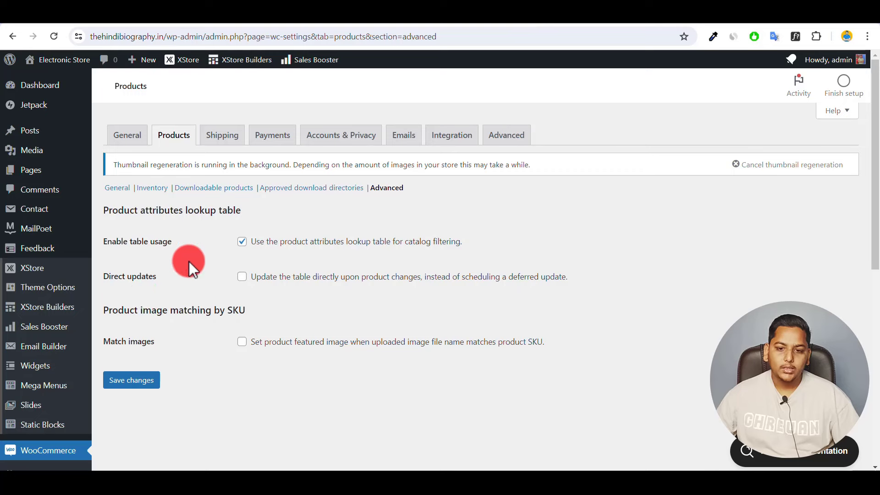
Go to Shipping, dismiss the tour tip, and edit the India zone to see Free shipping
left_click(226, 143)
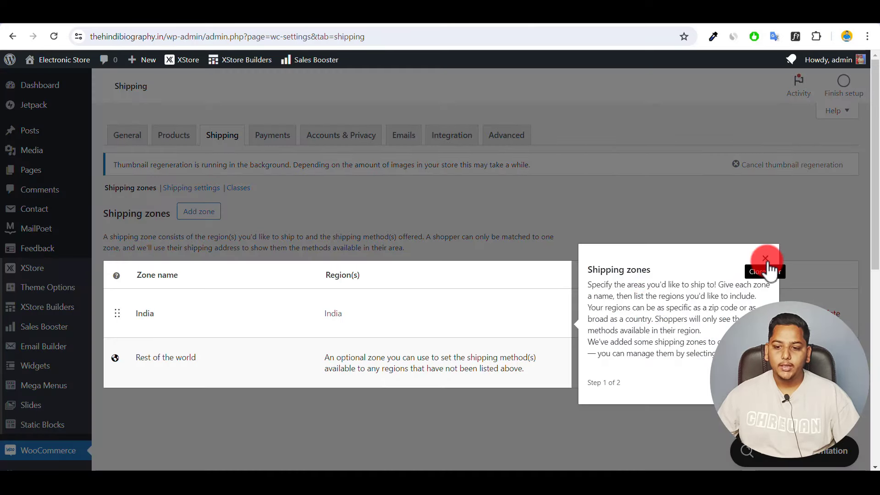
left_click(765, 260)
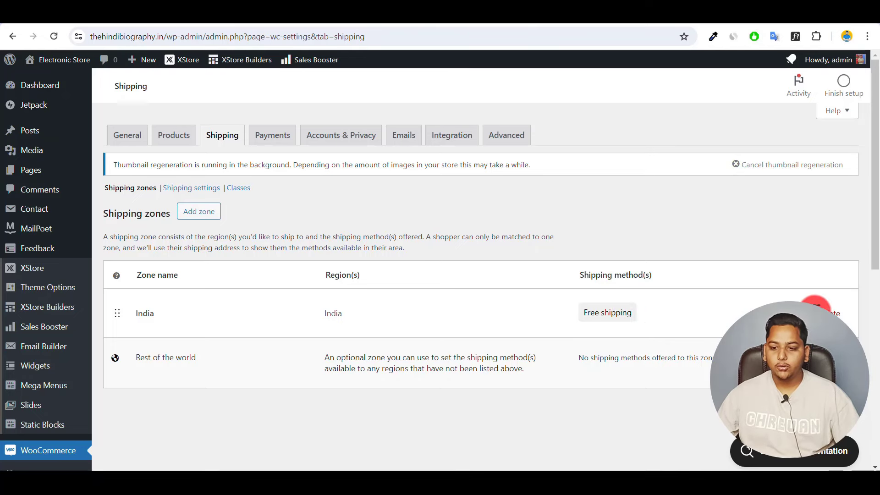
left_click(809, 313)
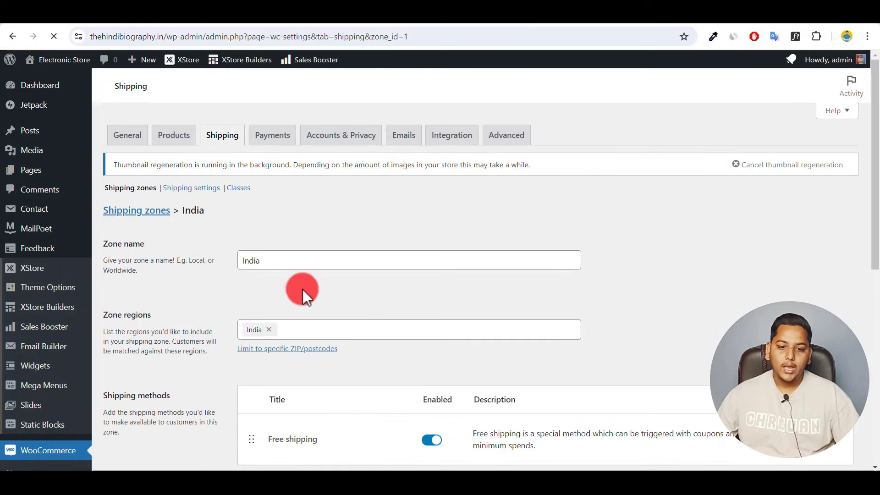
scroll(228, 296, "down", 5)
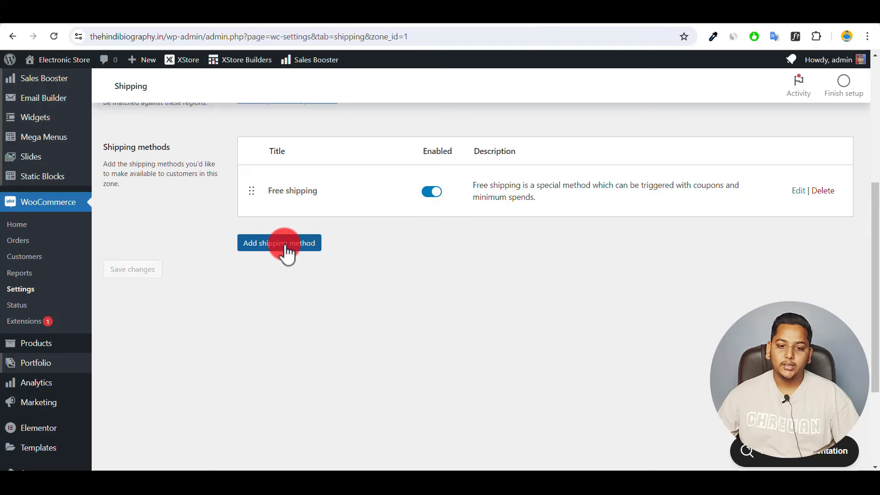
scroll(287, 268, "up", 5)
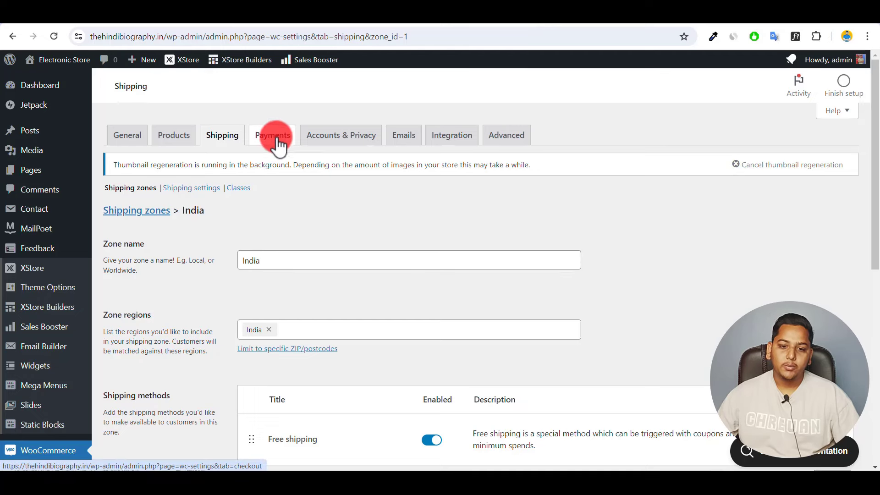
Tick 'Hide shipping costs until an address is entered', then leave unsaved for Payments settings
left_click(191, 187)
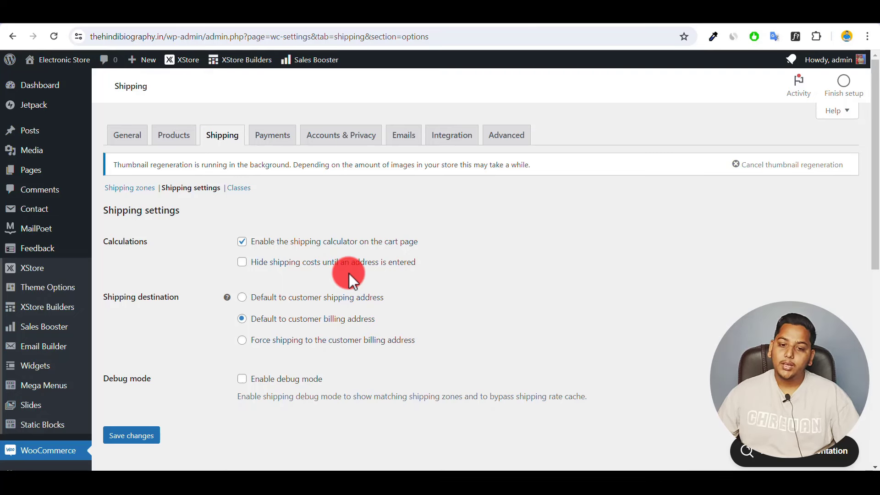
left_click(242, 262)
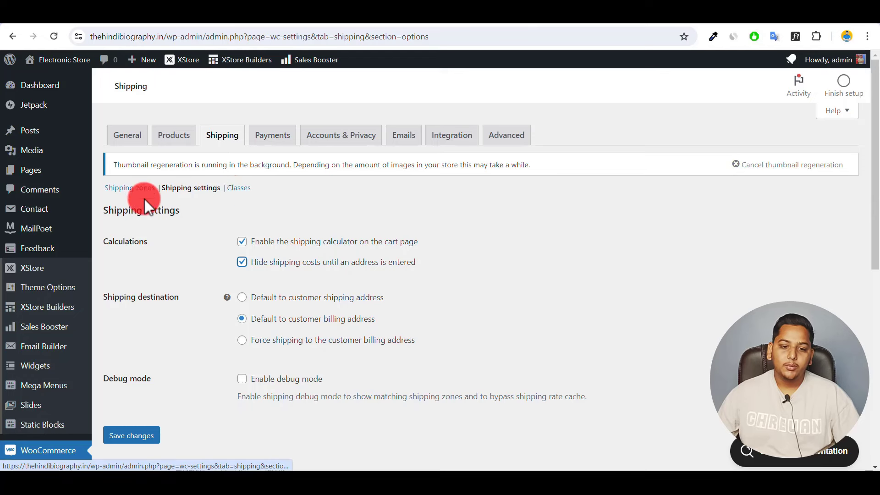
left_click(274, 138)
left_click(482, 114)
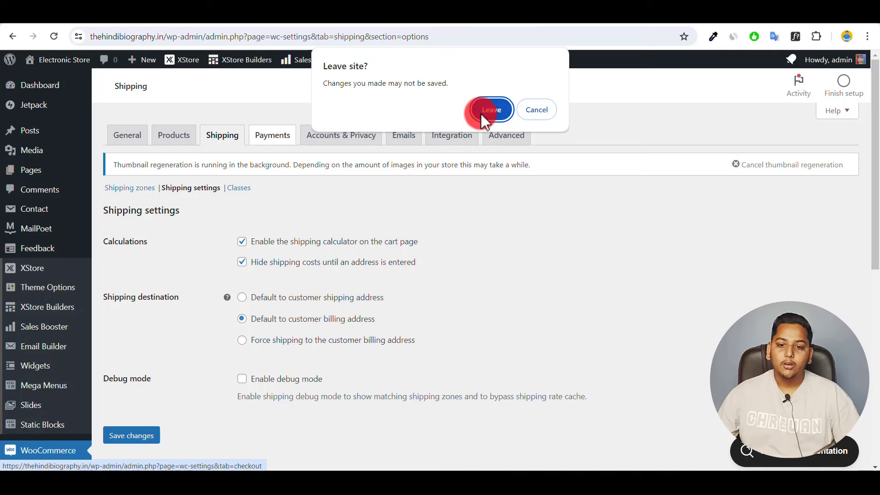
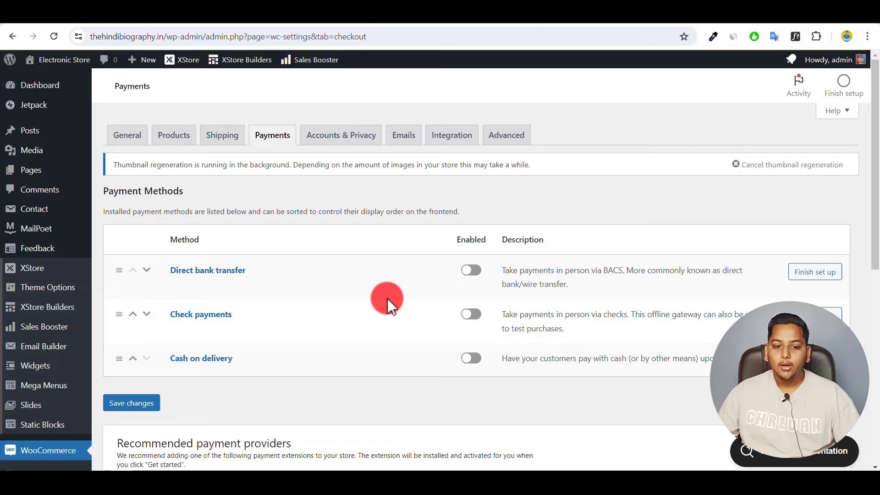
Look over the WooCommerce Accounts & Privacy settings
scroll(387, 299, "down", 5)
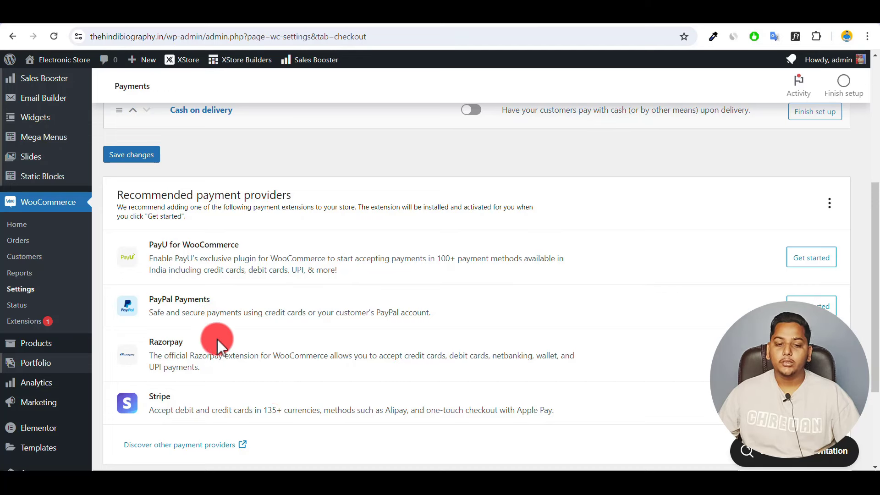
scroll(277, 376, "up", 5)
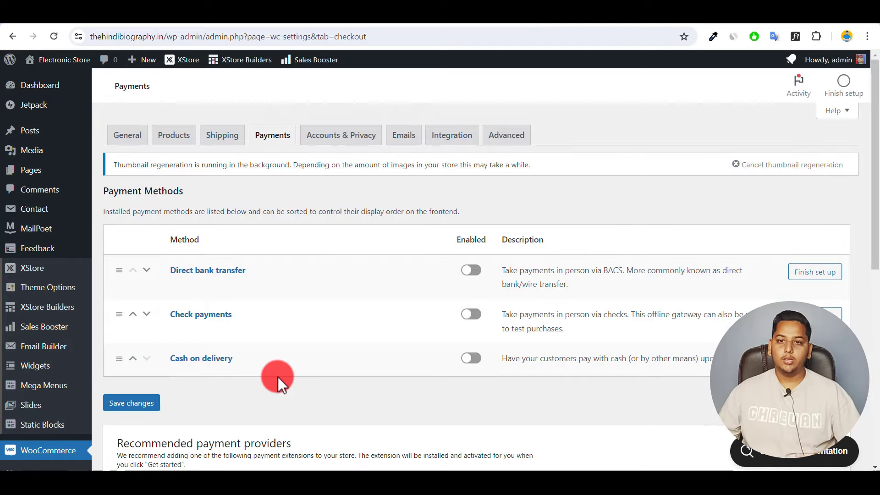
scroll(277, 377, "down", 5)
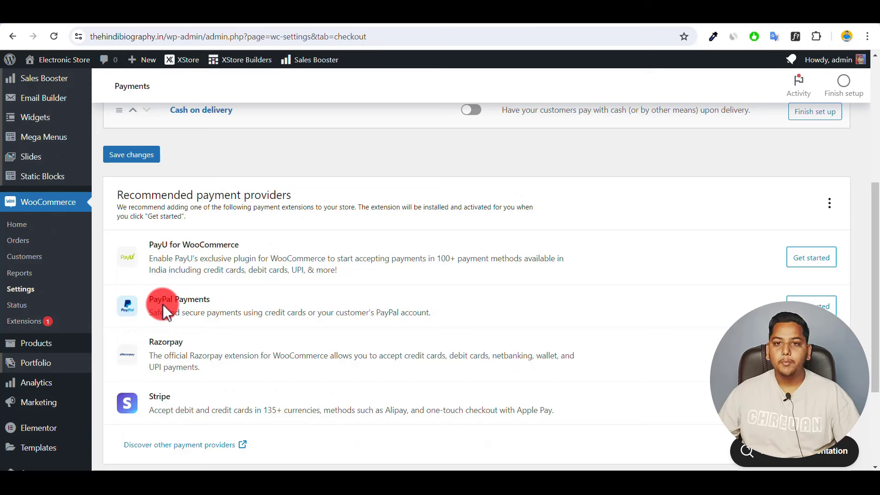
scroll(186, 382, "up", 5)
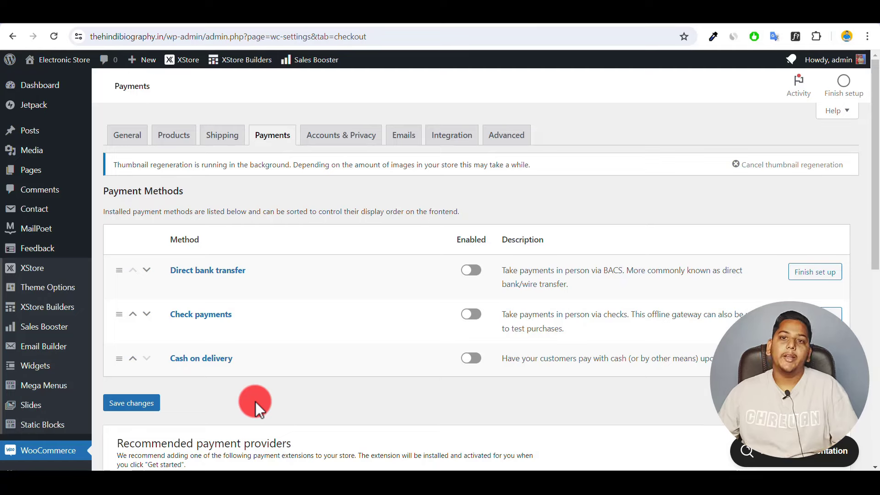
left_click(342, 140)
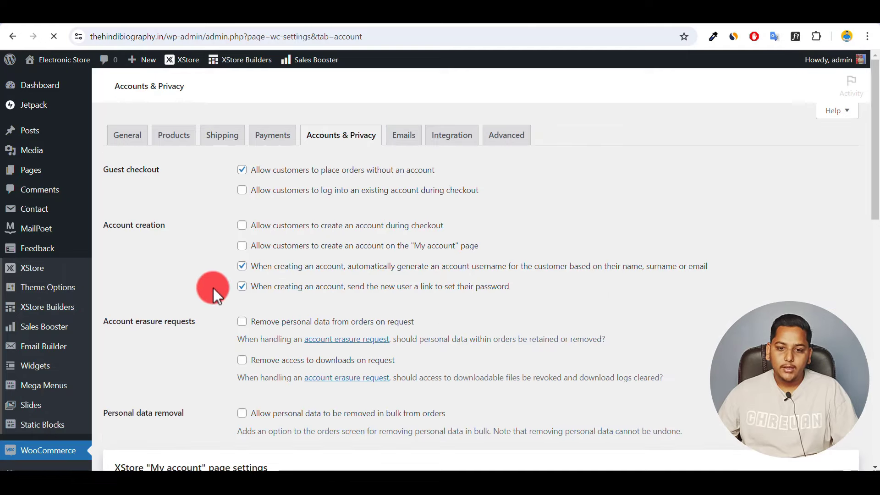
scroll(214, 292, "down", 5)
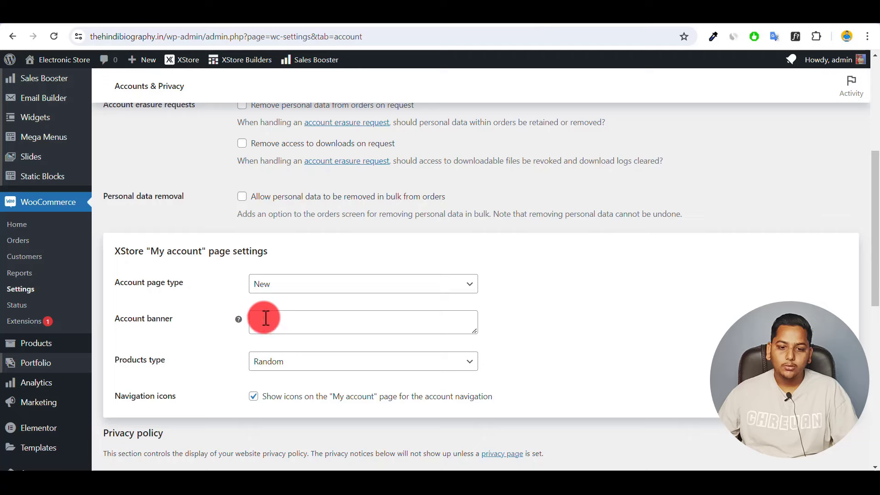
scroll(265, 318, "up", 6)
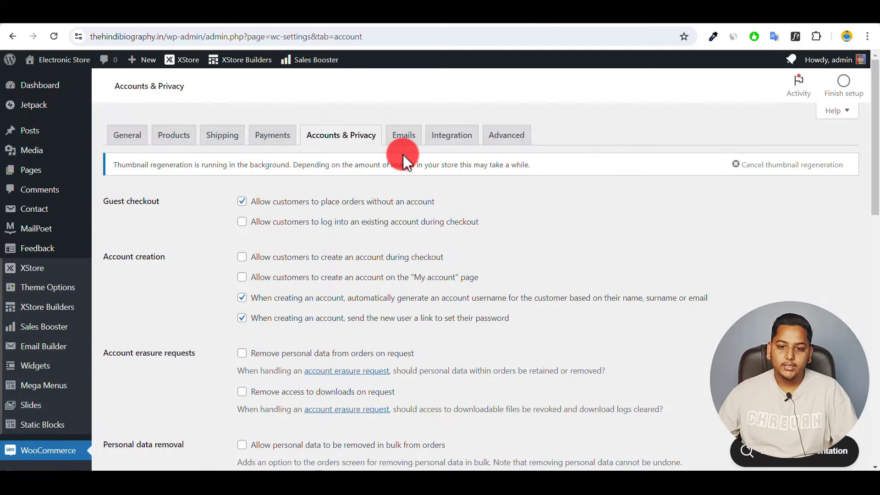
Review the Emails tab's order and account notifications, their enabled status and recipients
left_click(409, 141)
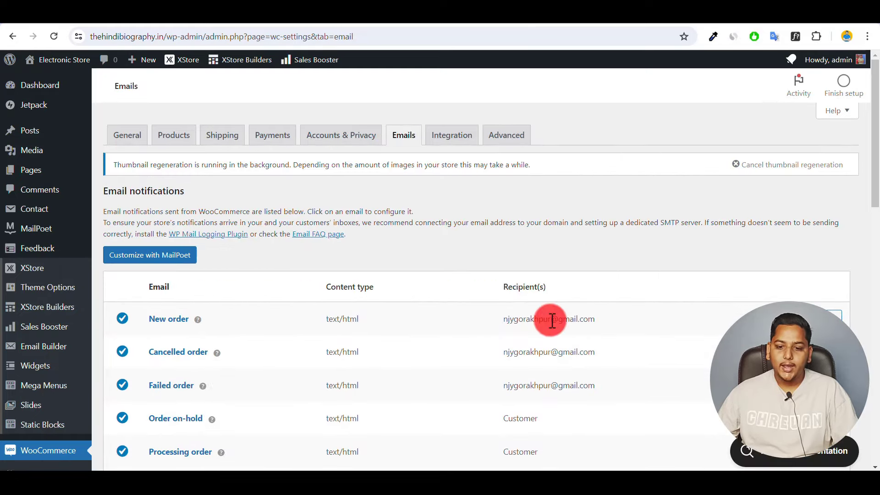
scroll(531, 331, "down", 5)
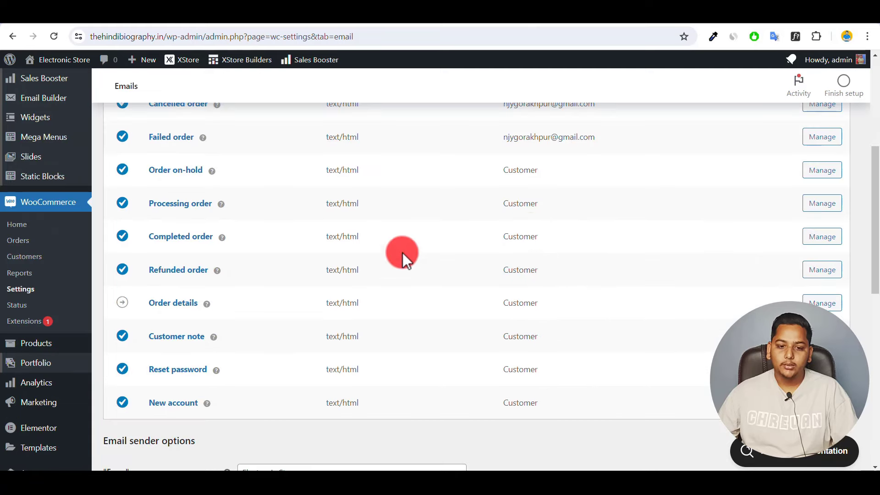
scroll(375, 371, "up", 5)
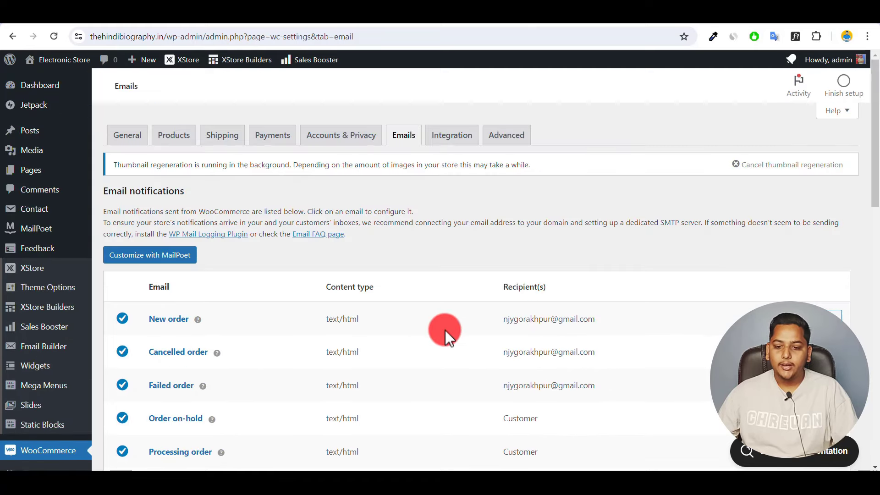
scroll(430, 356, "down", 5)
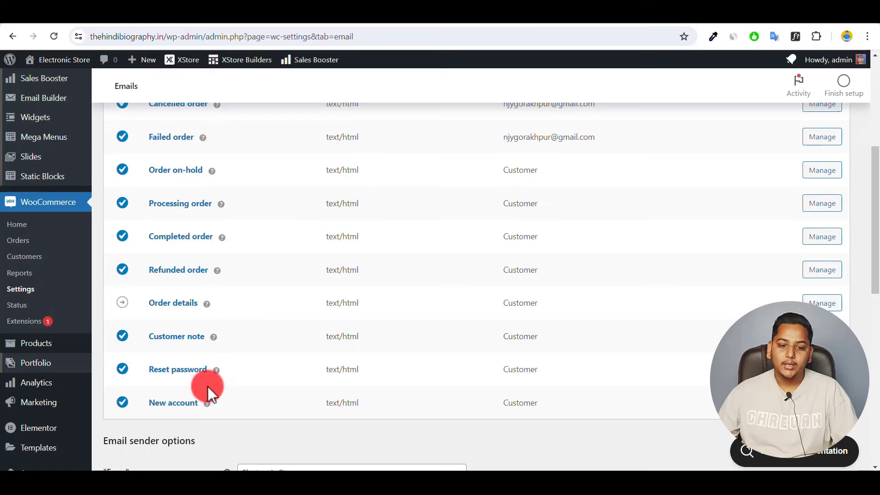
scroll(207, 386, "up", 5)
scroll(183, 350, "down", 5)
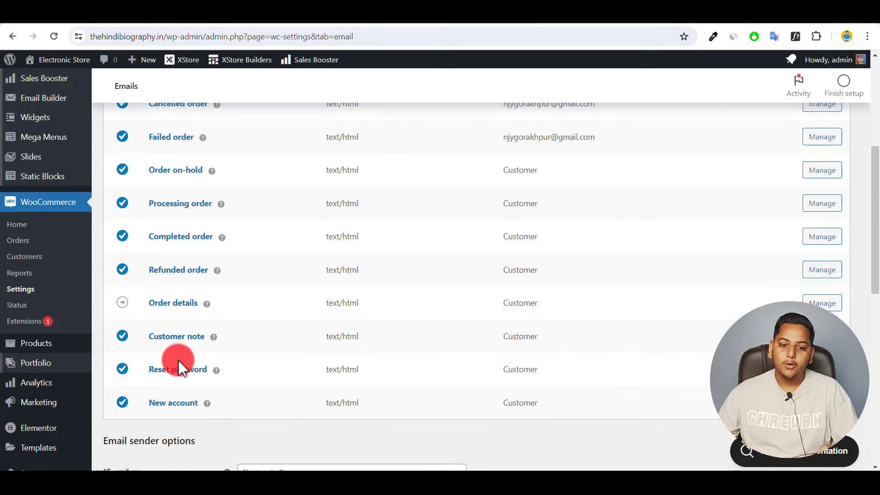
scroll(179, 361, "up", 5)
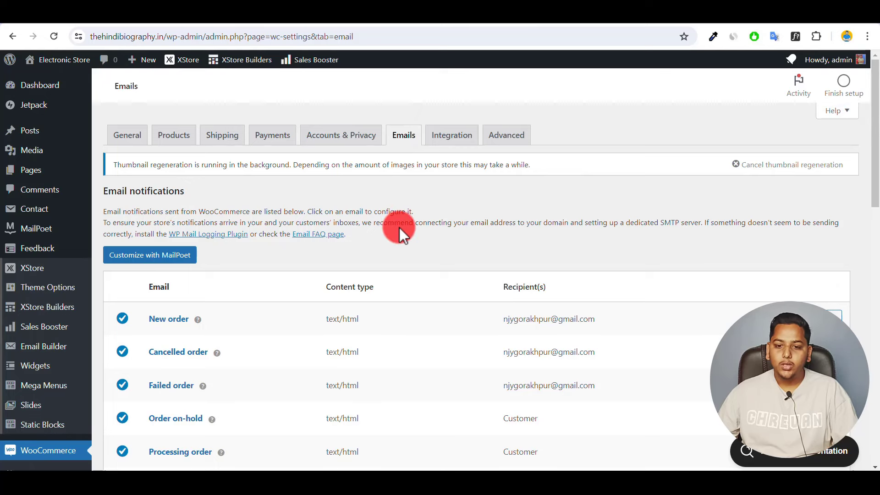
Check the Advanced tab's Cart, Checkout and My account page assignments, Terms page and endpoints
left_click(449, 138)
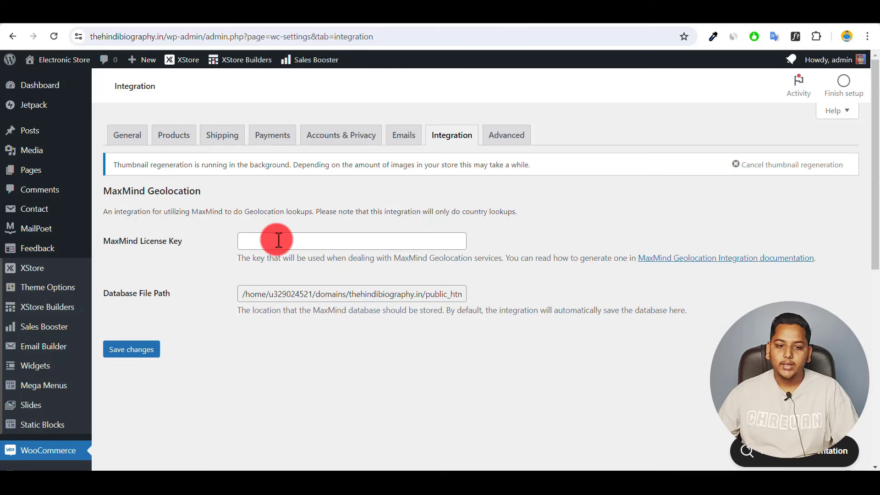
left_click(513, 137)
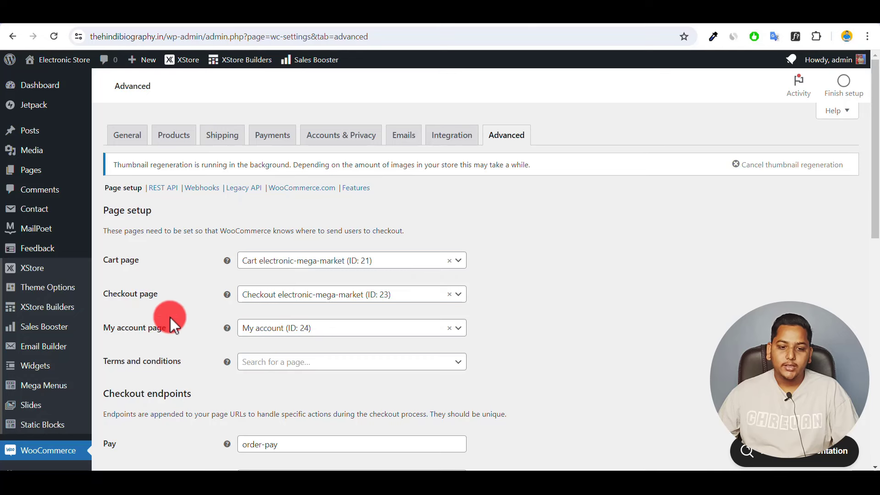
left_click(336, 361)
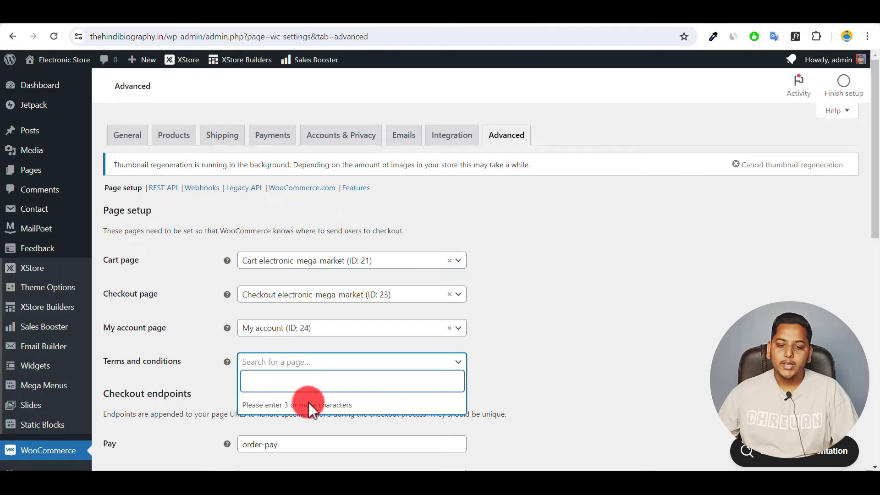
left_click(219, 380)
scroll(219, 380, "down", 15)
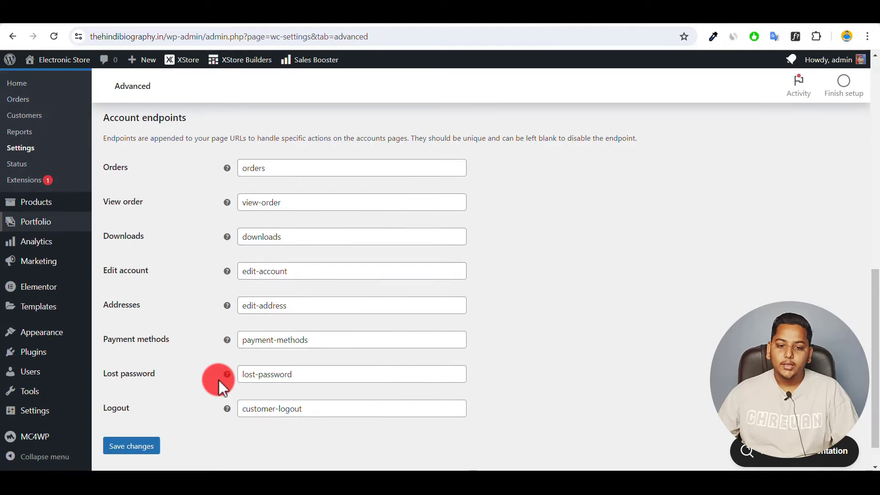
scroll(227, 362, "down", 1)
scroll(227, 362, "up", 15)
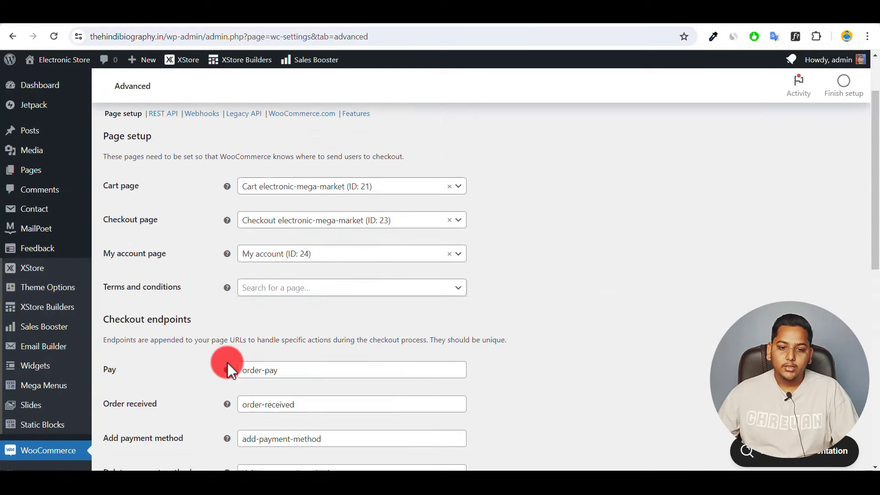
scroll(227, 362, "down", 15)
scroll(227, 369, "up", 15)
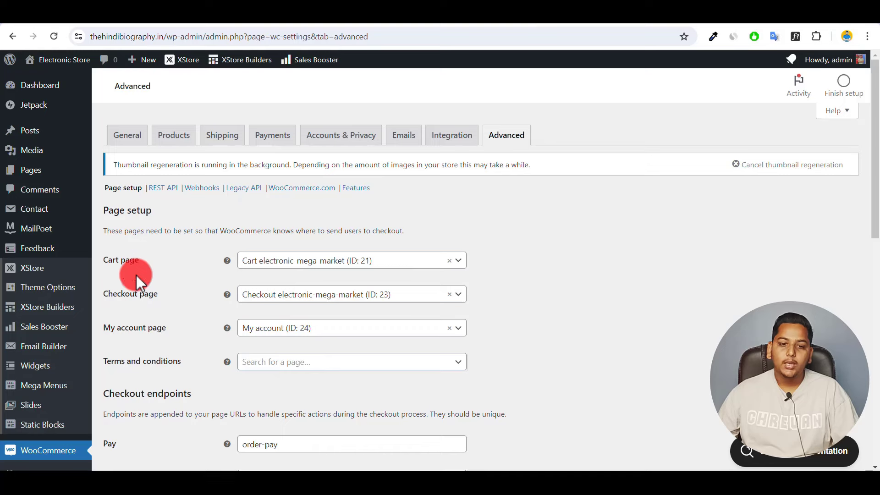
scroll(97, 351, "down", 5)
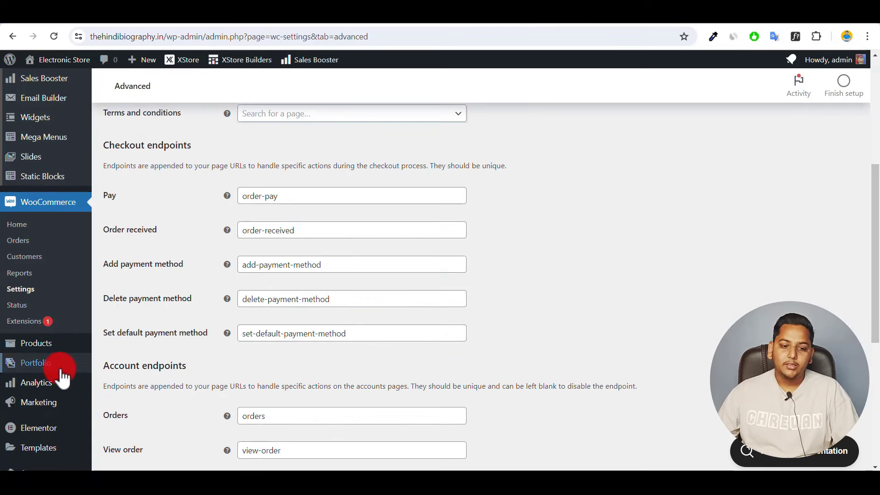
mouse_move(38, 347)
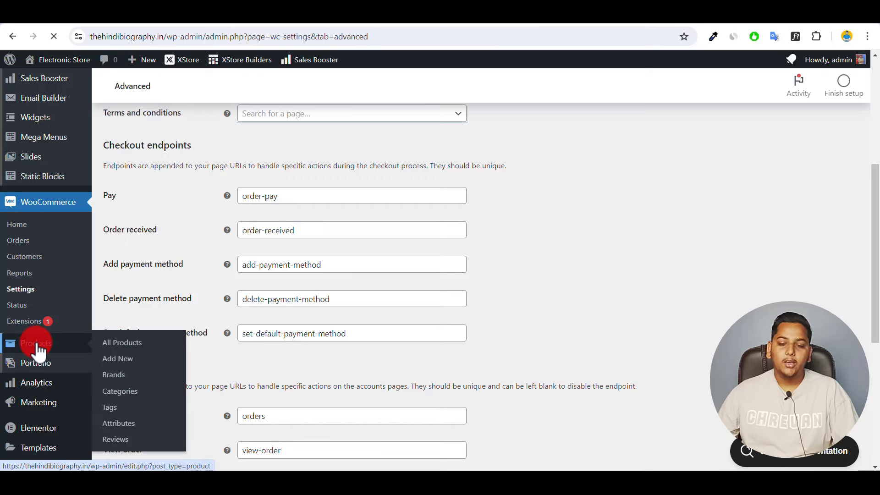
Create a new product draft named 'Watch' with permalink /product/watch/
left_click(37, 343)
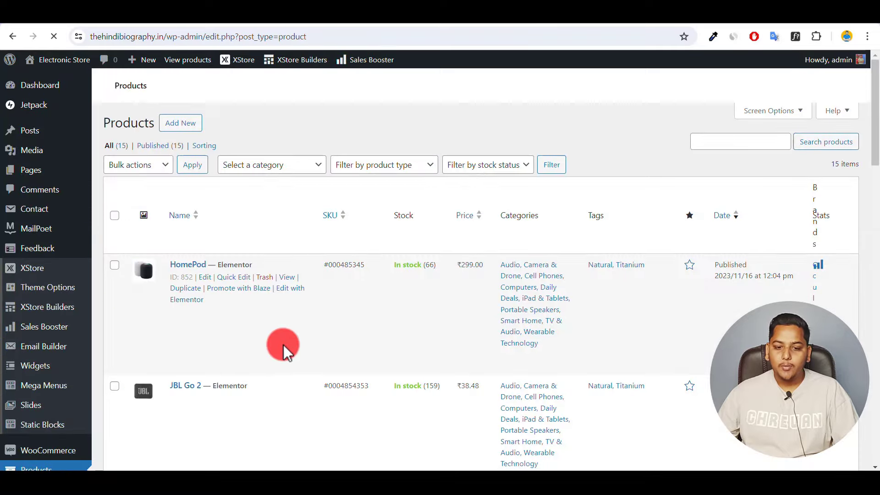
scroll(284, 346, "down", 15)
scroll(284, 345, "down", 5)
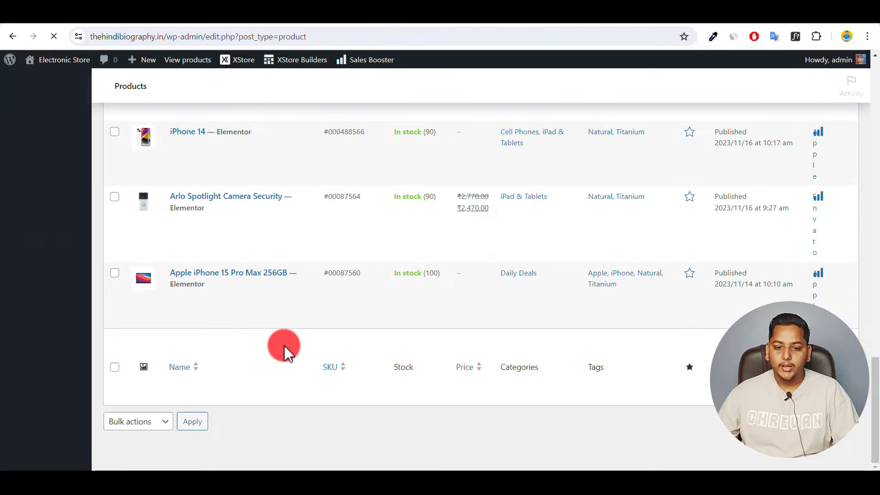
scroll(284, 345, "up", 20)
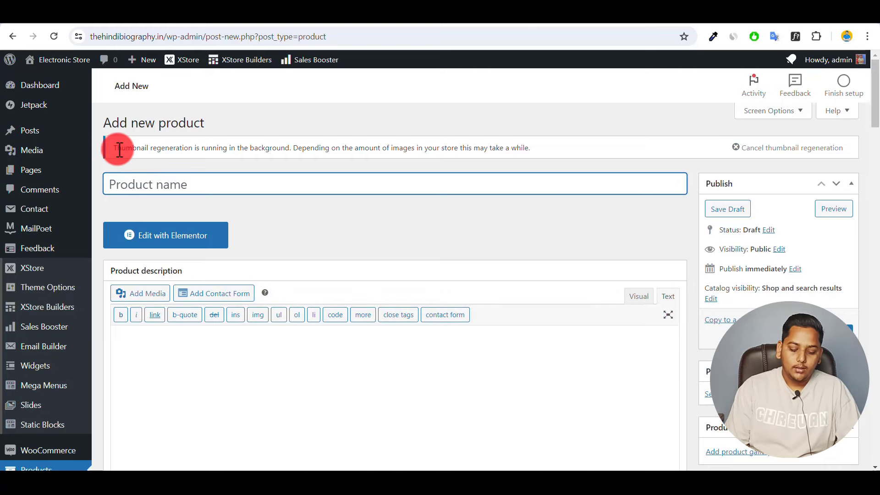
type("Wat")
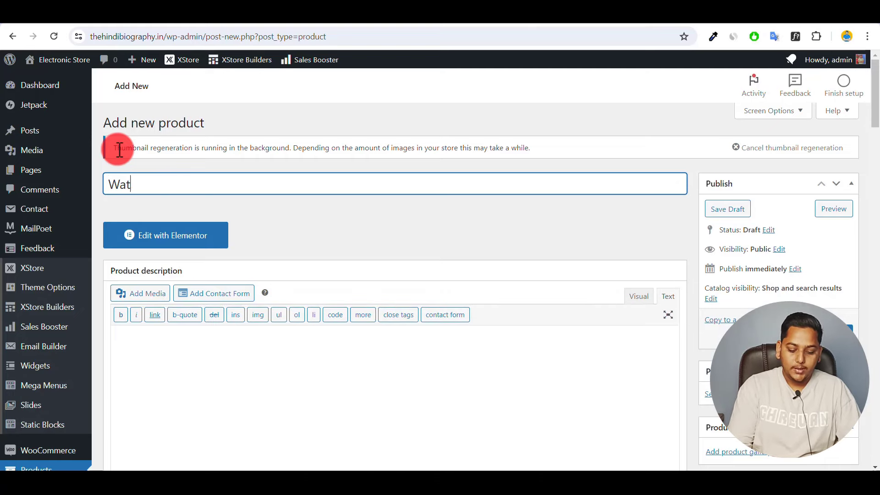
type("ch")
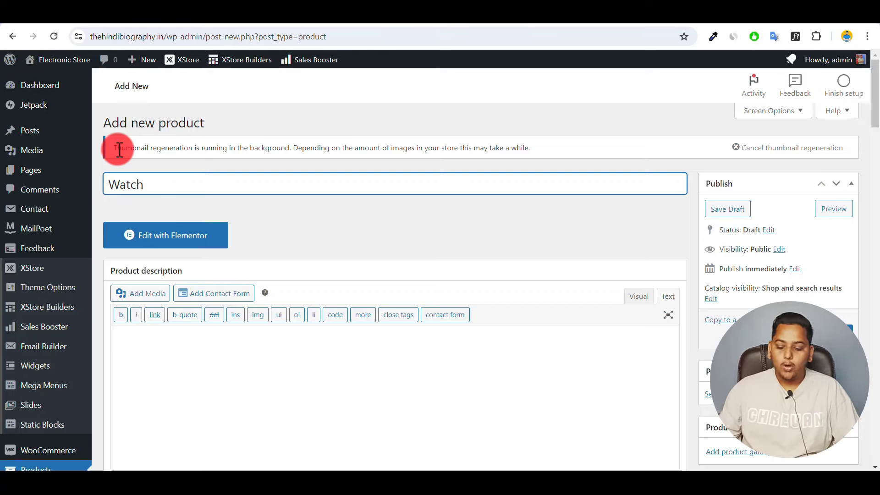
scroll(253, 282, "down", 5)
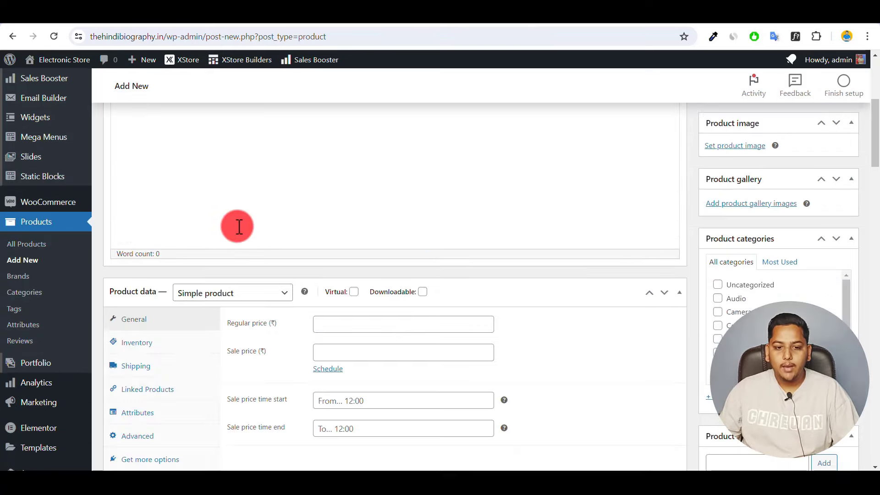
scroll(237, 227, "up", 5)
Set the Watch's regular price to 1000 and its sale price to 599
left_click(143, 341)
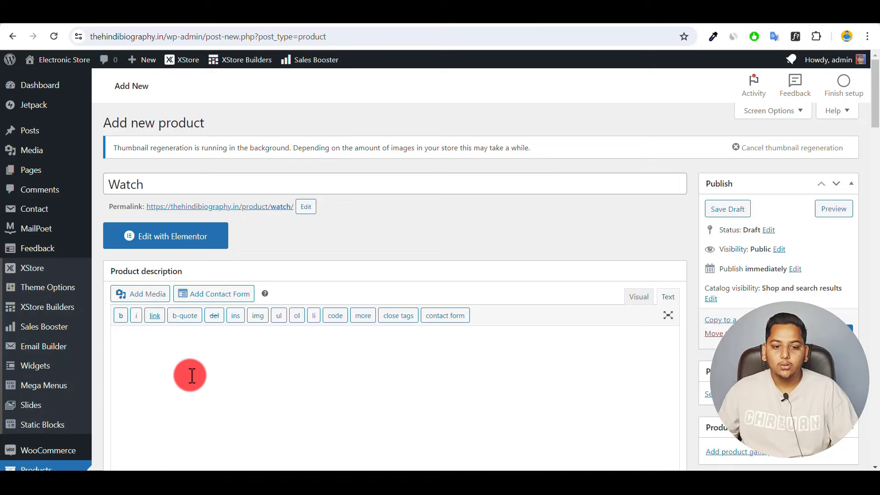
scroll(194, 376, "down", 5)
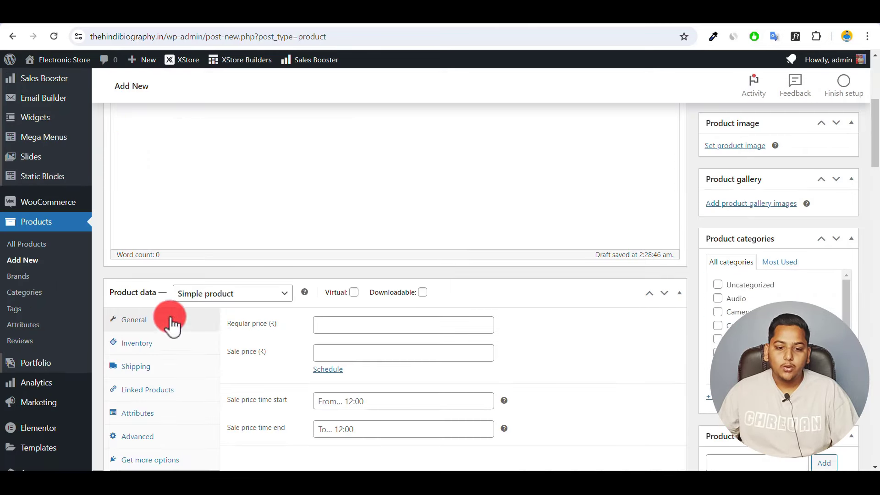
left_click(336, 325)
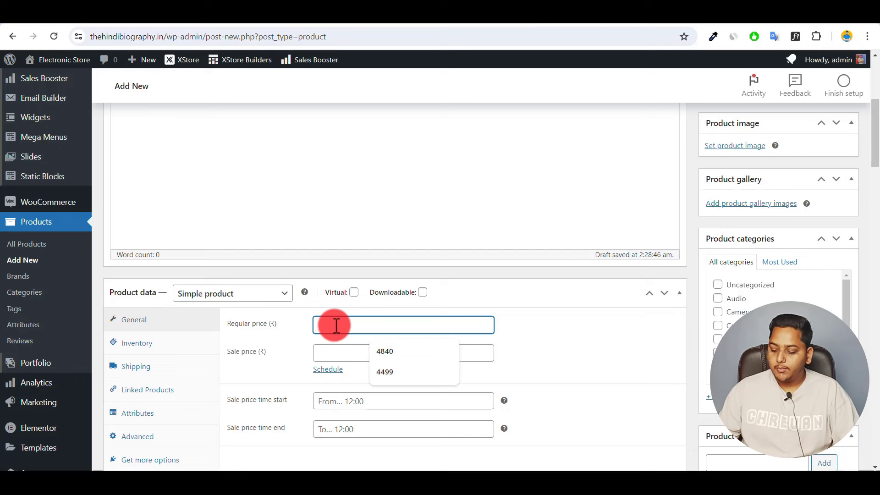
type("1000")
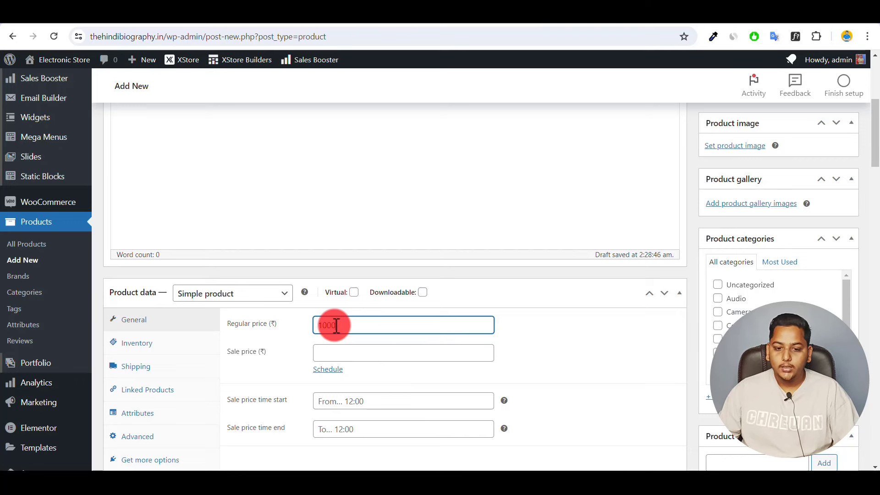
left_click(323, 354)
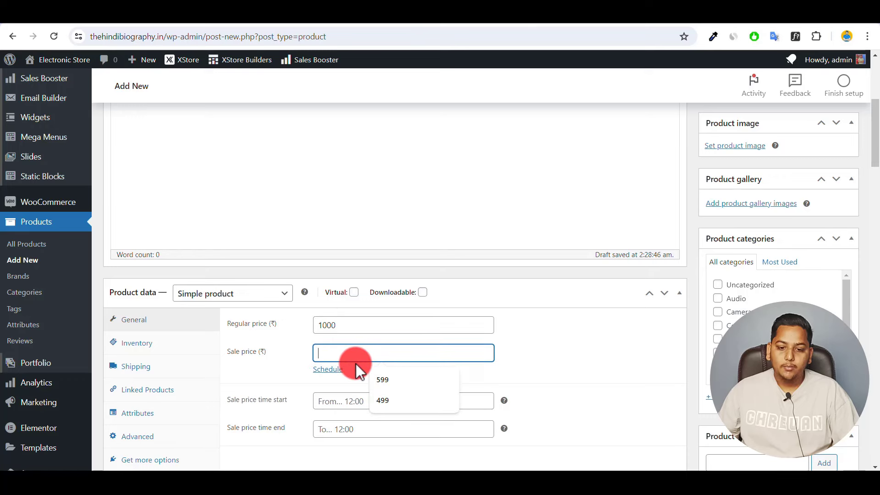
type("599")
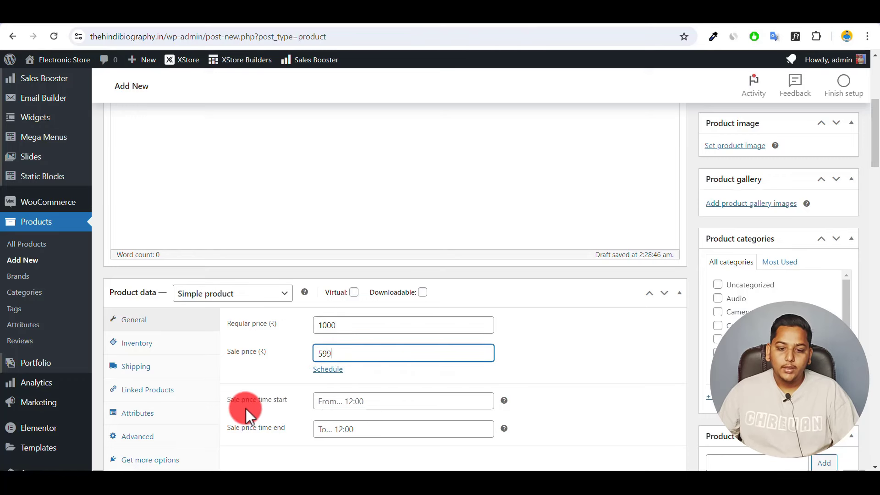
scroll(246, 408, "down", 5)
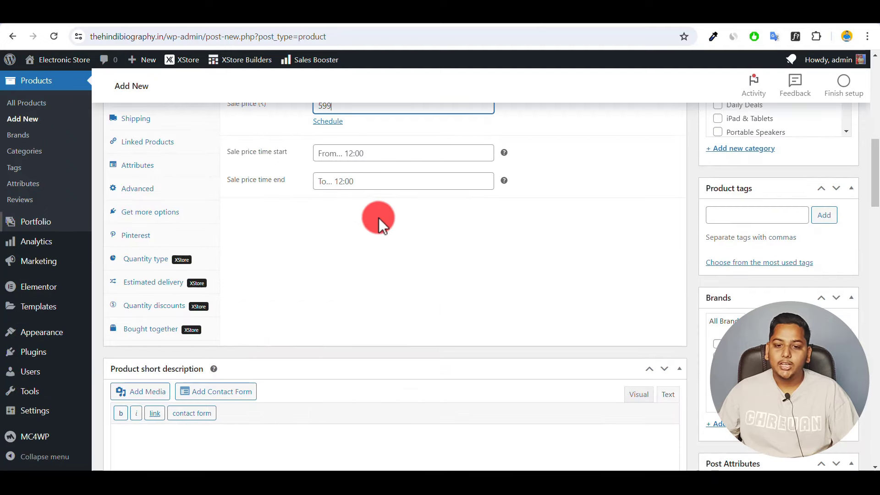
scroll(372, 282, "up", 4)
scroll(372, 281, "up", 1)
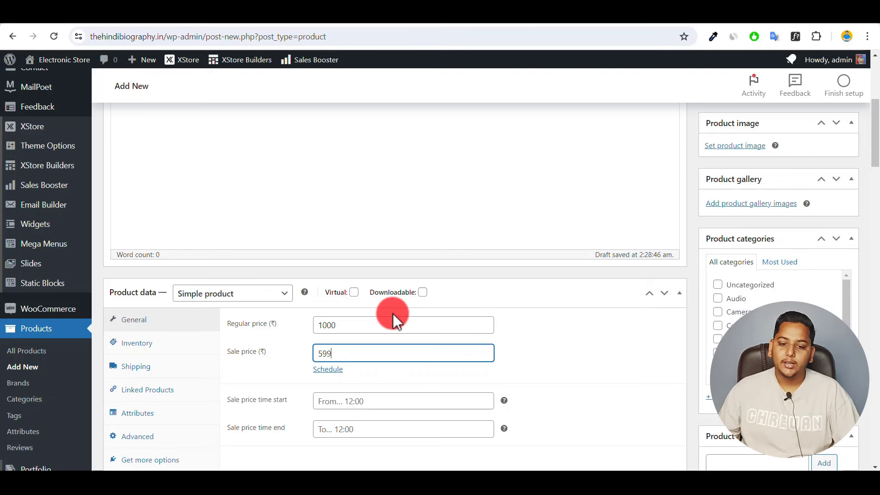
Check the Inventory options (In stock, no SKU), then view the weight and dimensions shipping fields
left_click(139, 346)
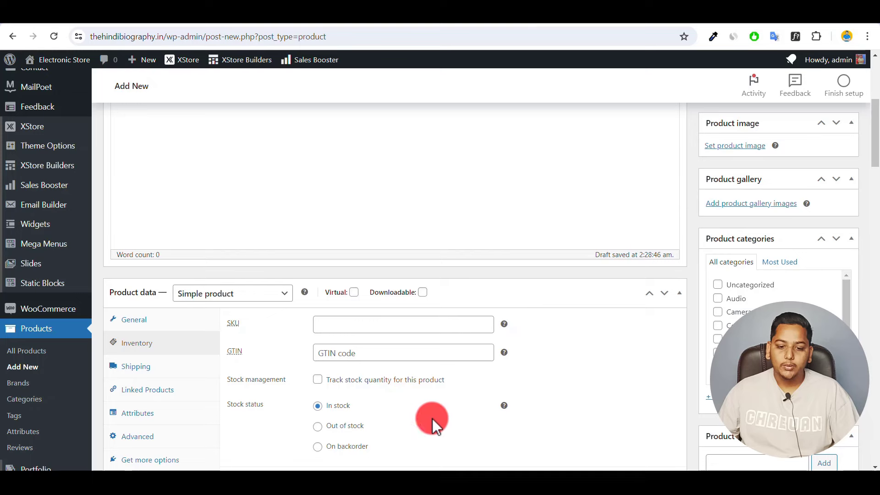
left_click_drag(875, 131, 876, 145)
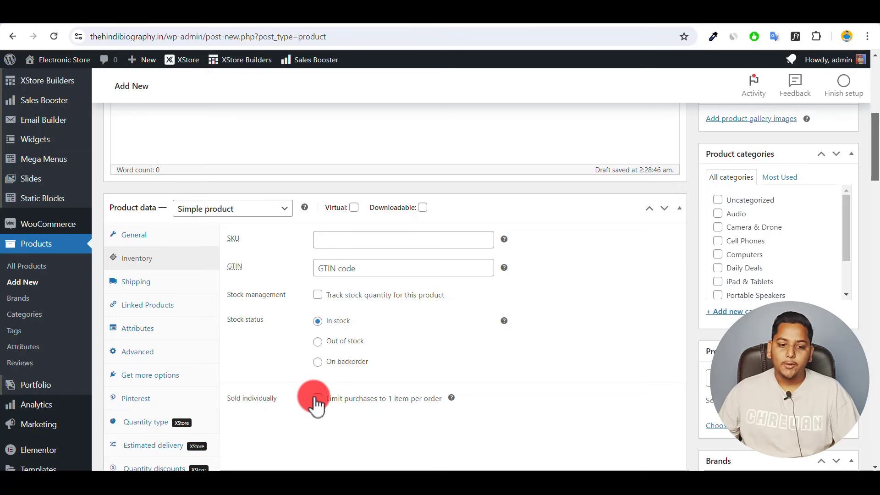
left_click(130, 288)
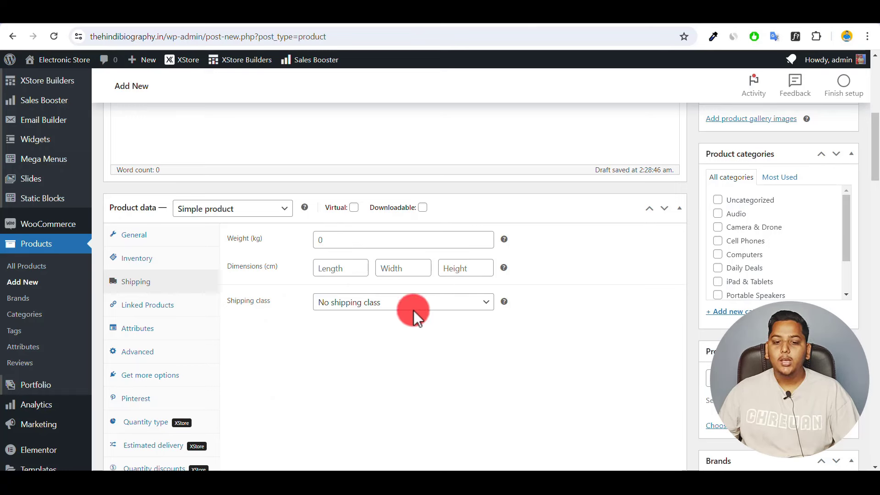
Leave the shipping class unset and review Linked Products, Attributes, Advanced and Get more options
left_click(445, 313)
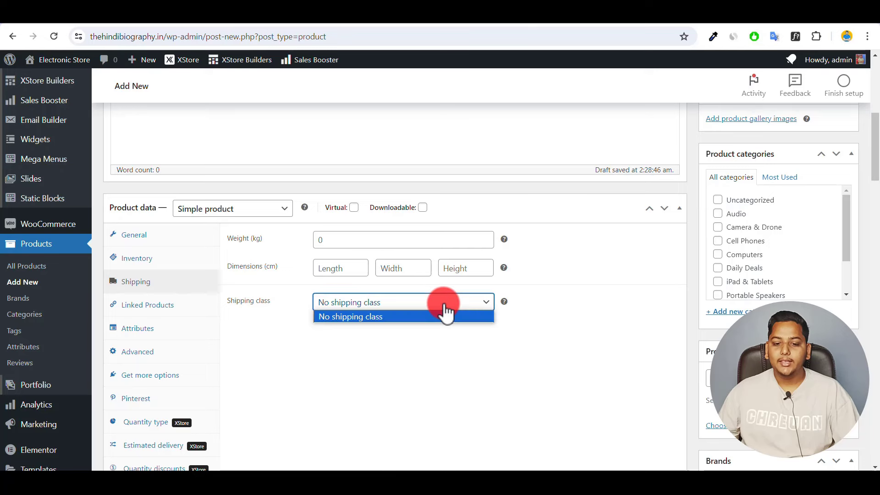
left_click(437, 314)
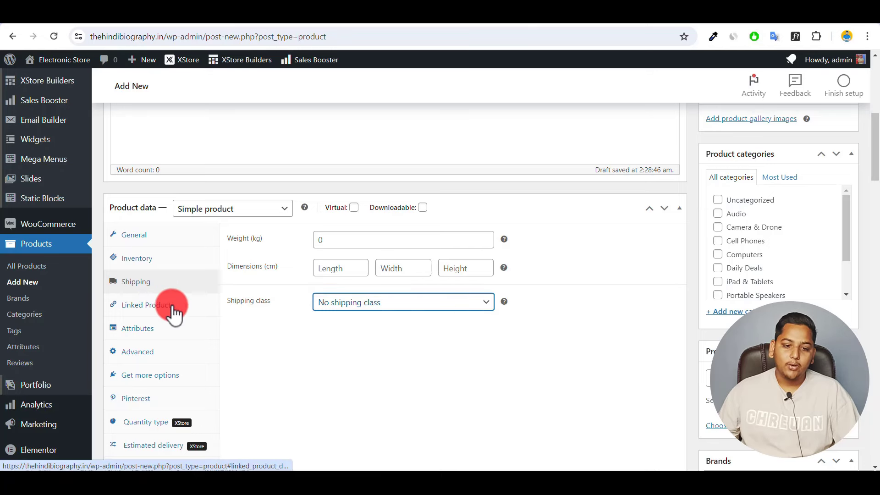
left_click(156, 313)
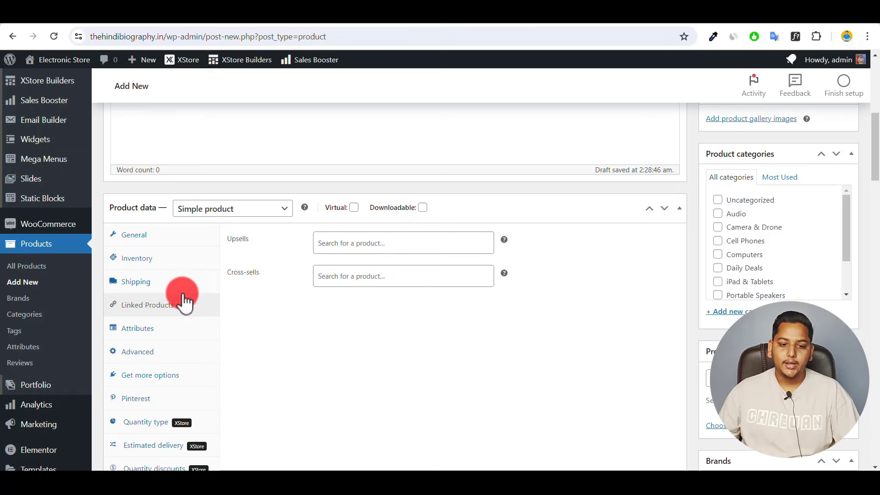
left_click(139, 328)
left_click(139, 355)
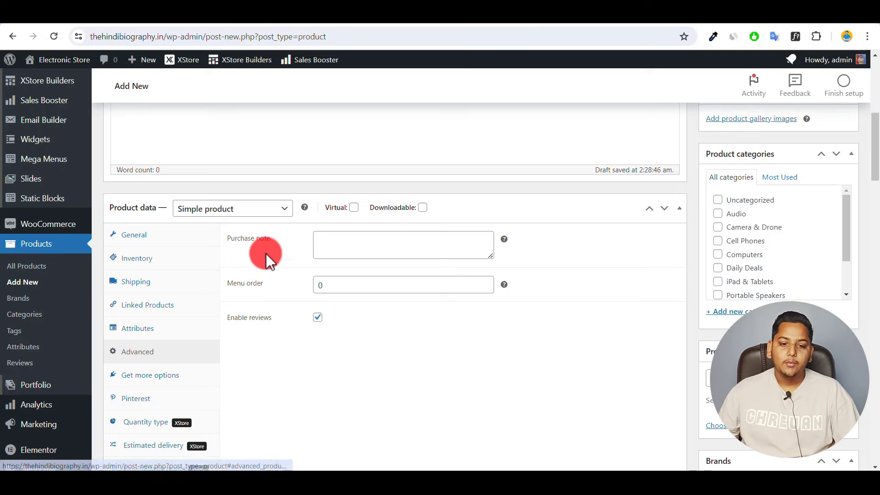
left_click(157, 381)
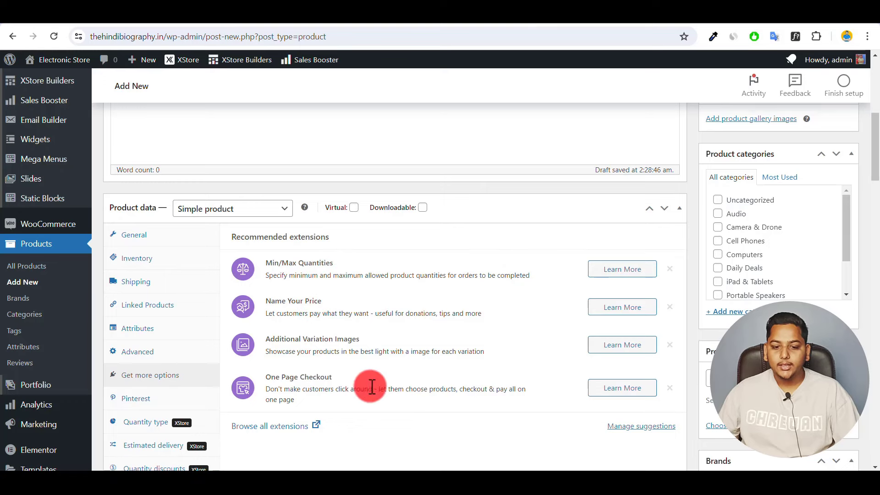
Review Estimated delivery and Quantity type, keeping Quantity discounts at Inherit
scroll(518, 372, "down", 5)
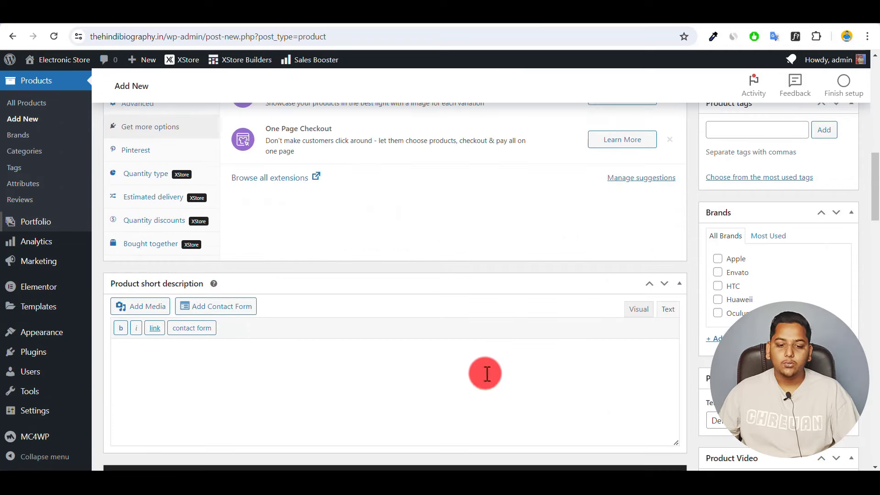
left_click(154, 198)
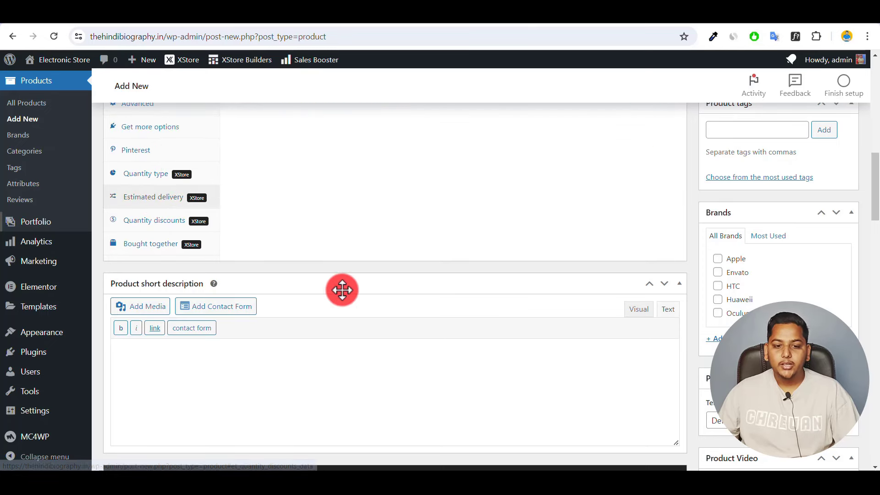
scroll(342, 288, "up", 5)
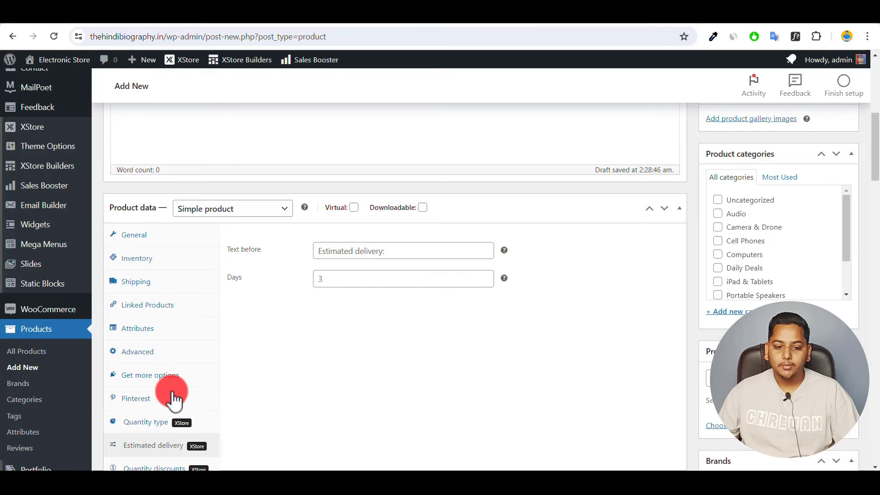
left_click(145, 425)
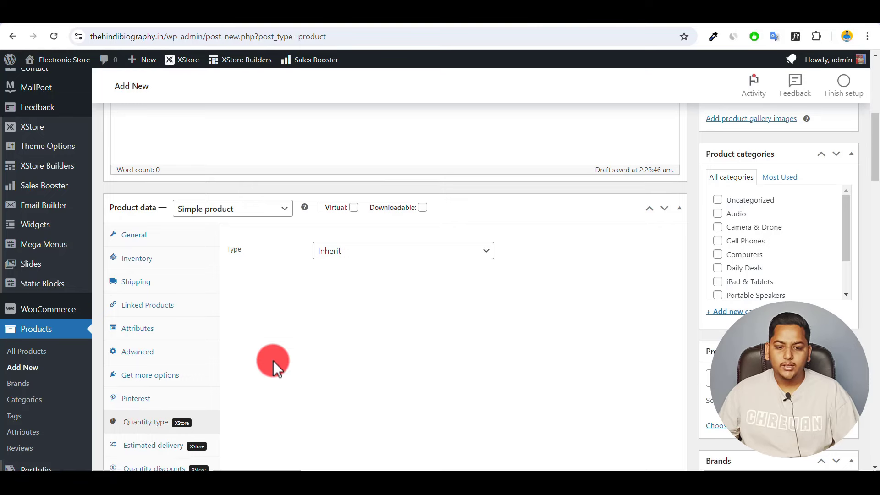
scroll(273, 361, "down", 5)
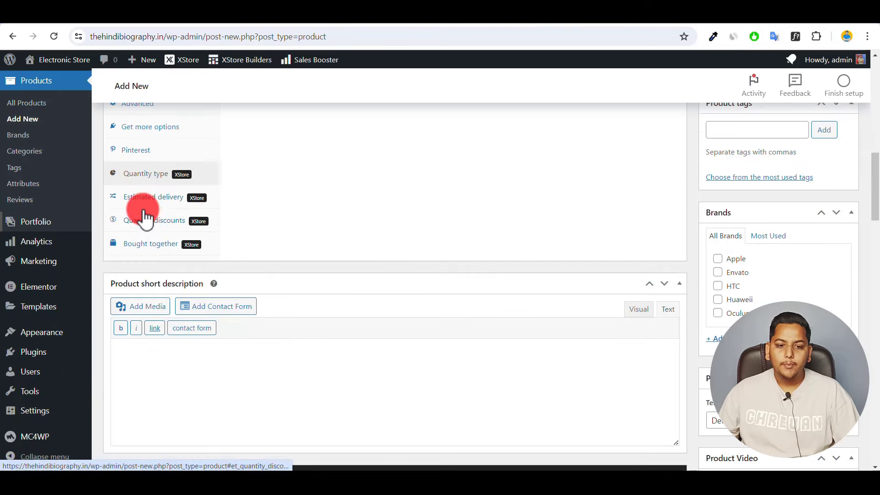
left_click(163, 227)
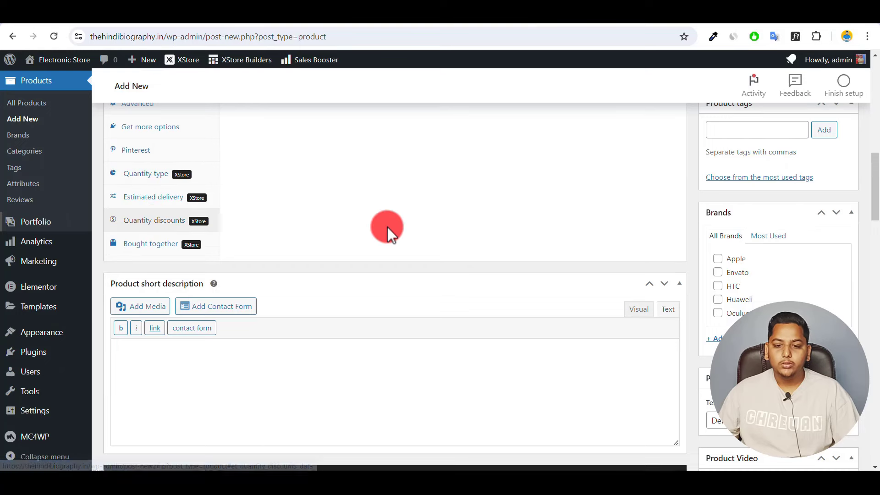
scroll(403, 252, "up", 5)
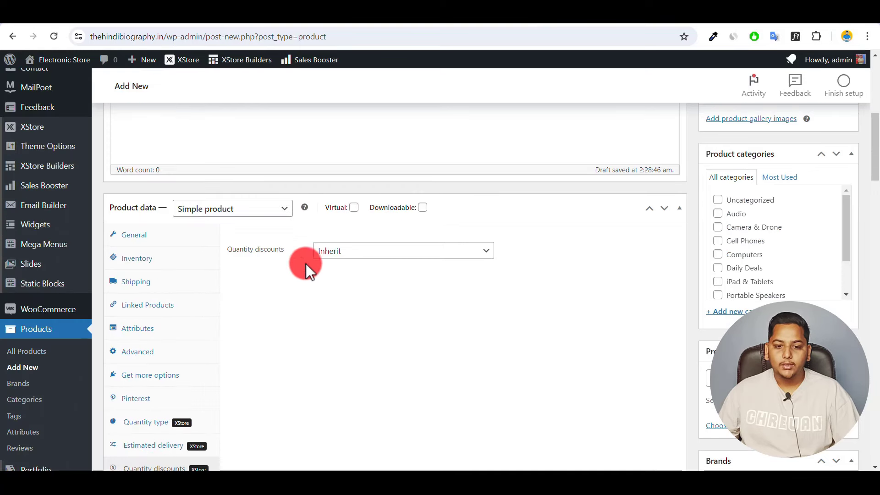
left_click(376, 251)
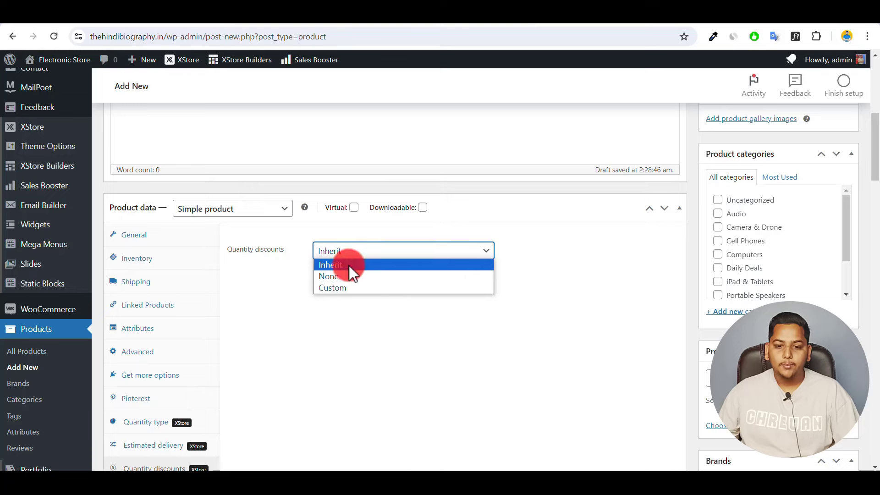
left_click(276, 293)
View the XStore Bought together section, with no paired products, and the empty short description
scroll(278, 300, "down", 5)
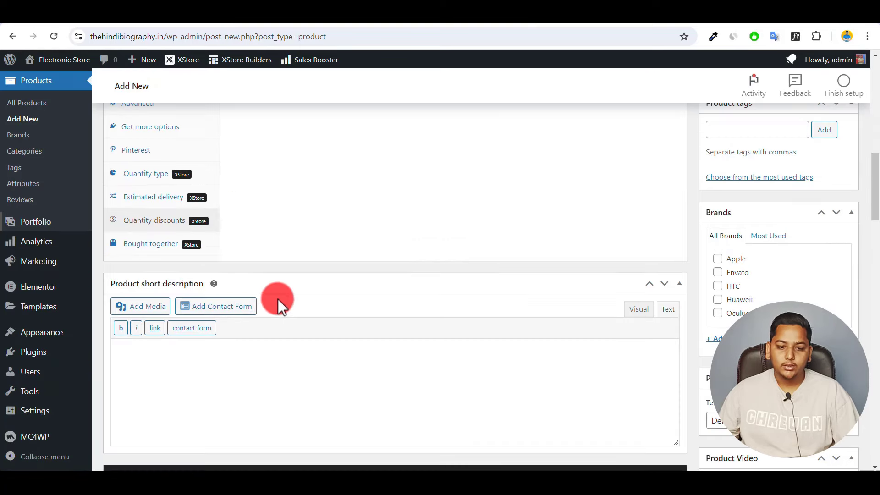
left_click(151, 245)
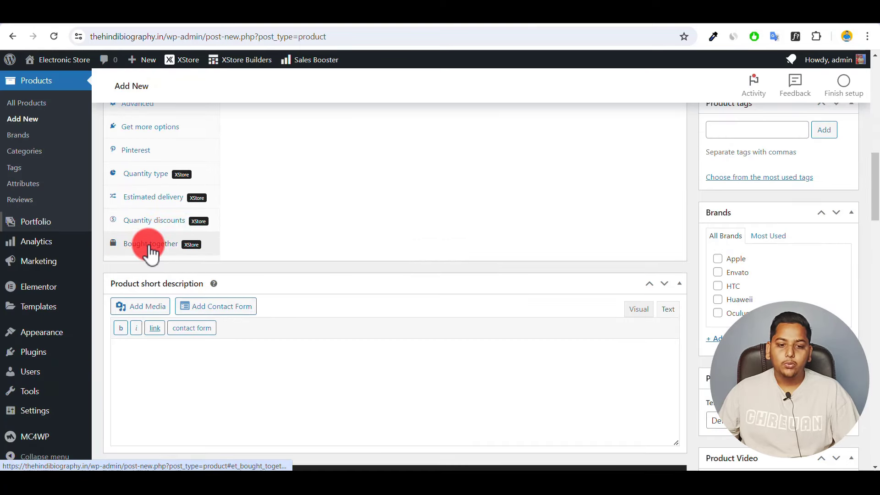
scroll(384, 266, "up", 5)
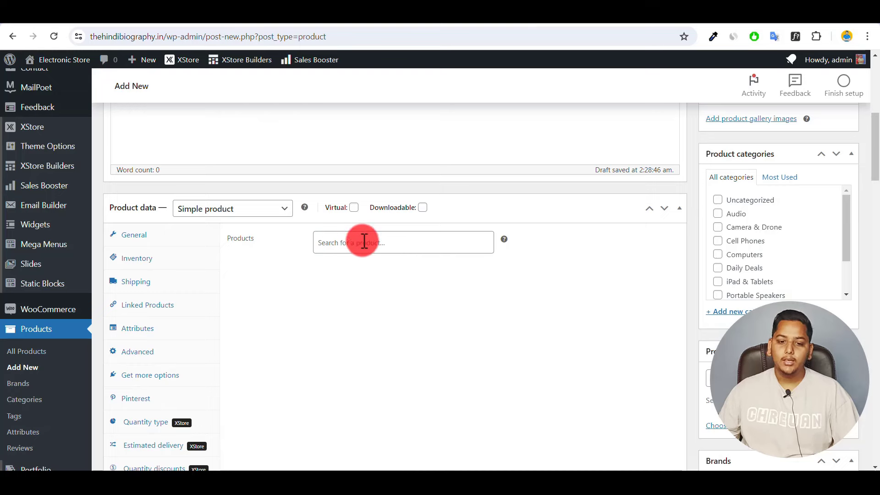
scroll(271, 339, "down", 5)
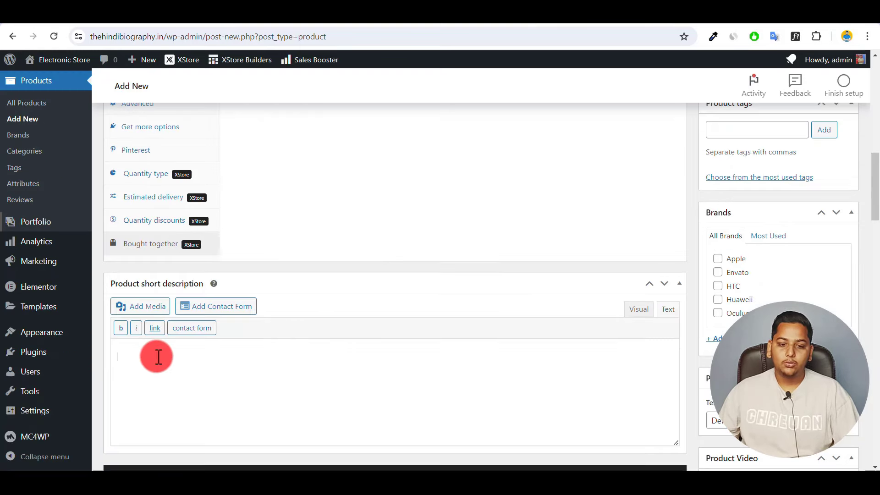
scroll(295, 357, "up", 10)
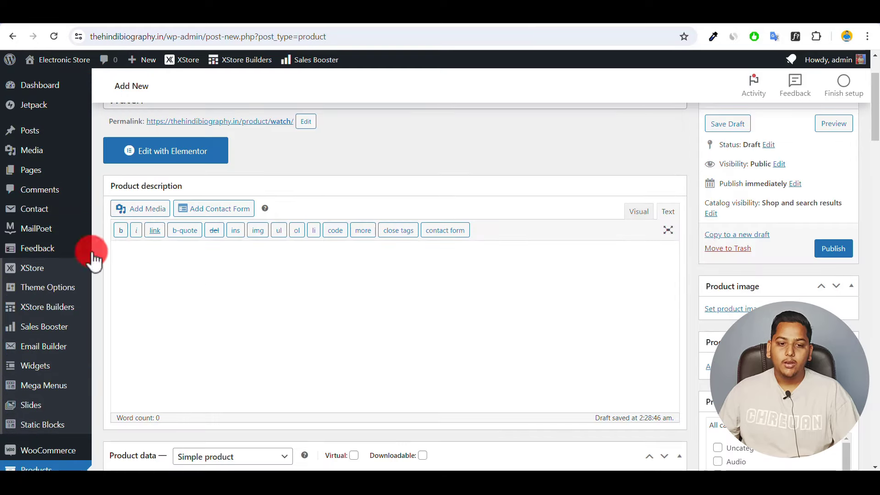
left_click(145, 264)
scroll(156, 266, "down", 10)
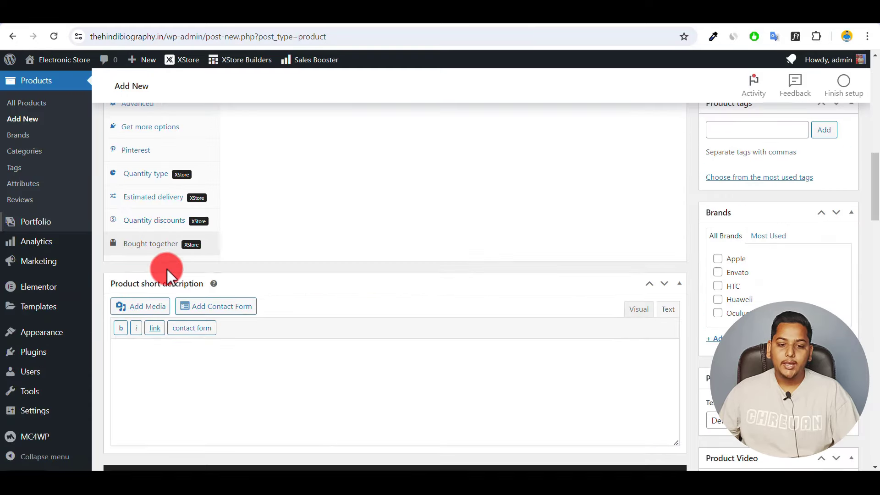
scroll(136, 363, "down", 5)
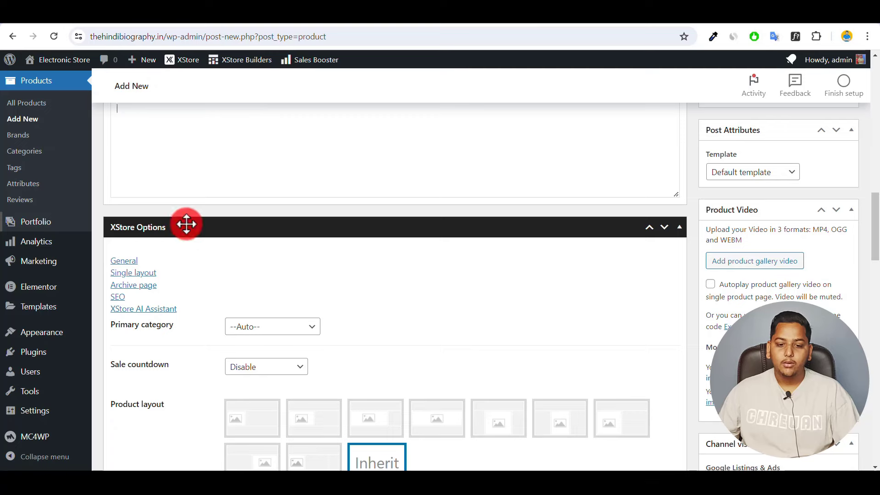
scroll(318, 279, "down", 3)
scroll(318, 279, "down", 8)
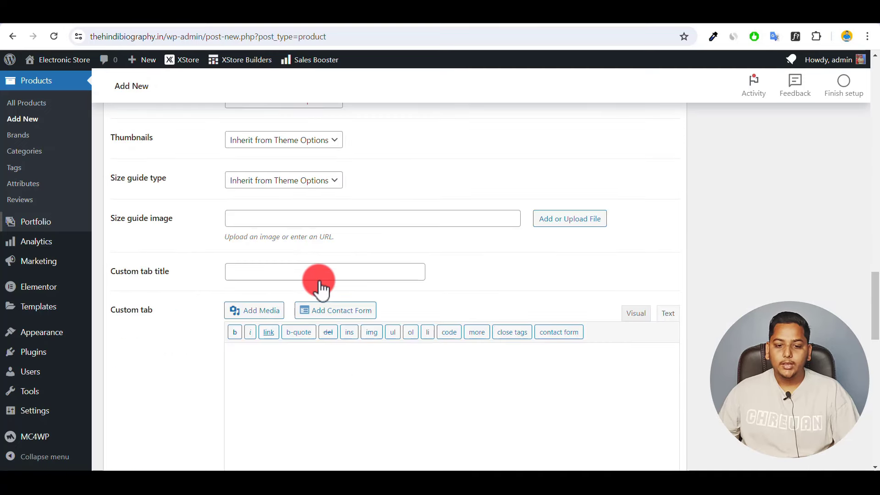
scroll(321, 289, "up", 5)
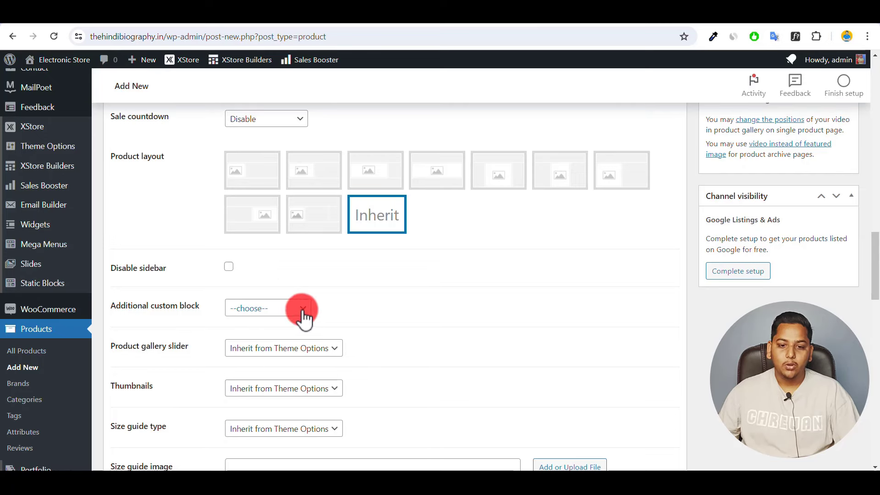
scroll(436, 317, "down", 5)
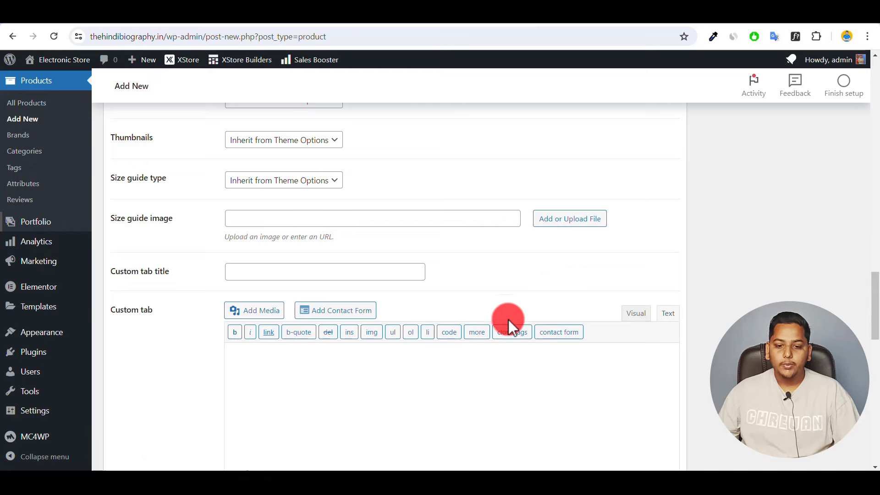
scroll(222, 339, "down", 8)
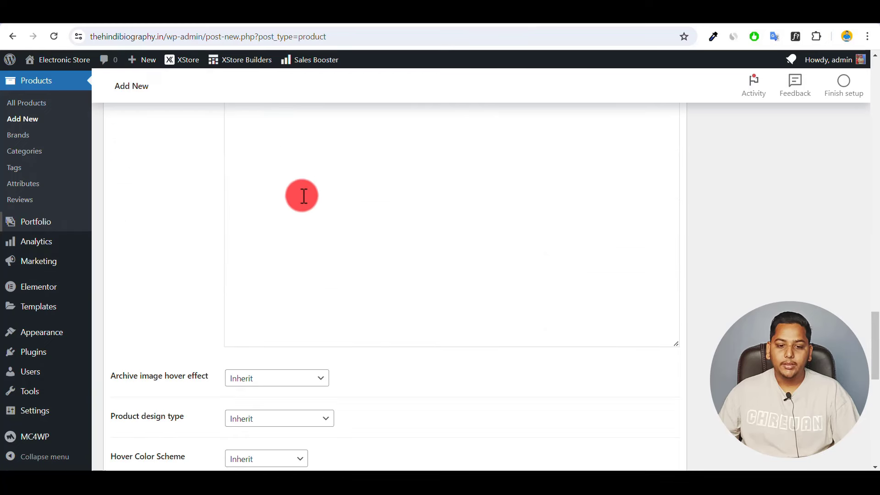
scroll(300, 194, "down", 10)
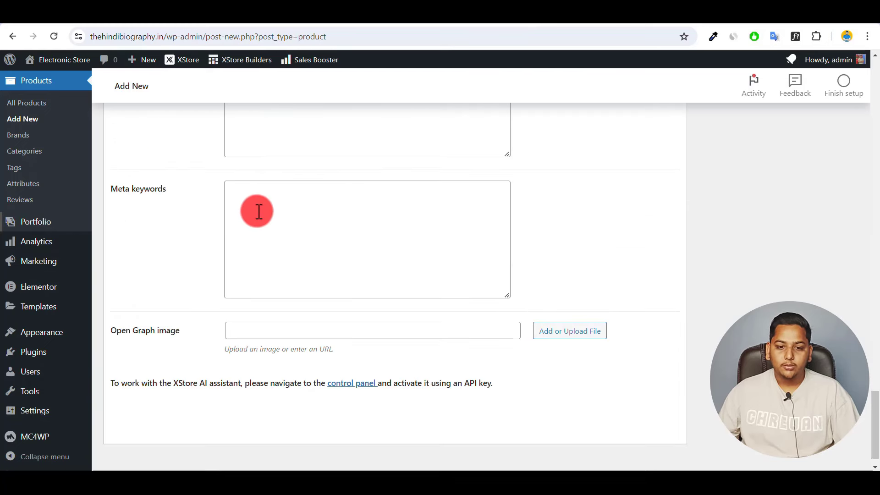
scroll(275, 322, "up", 5)
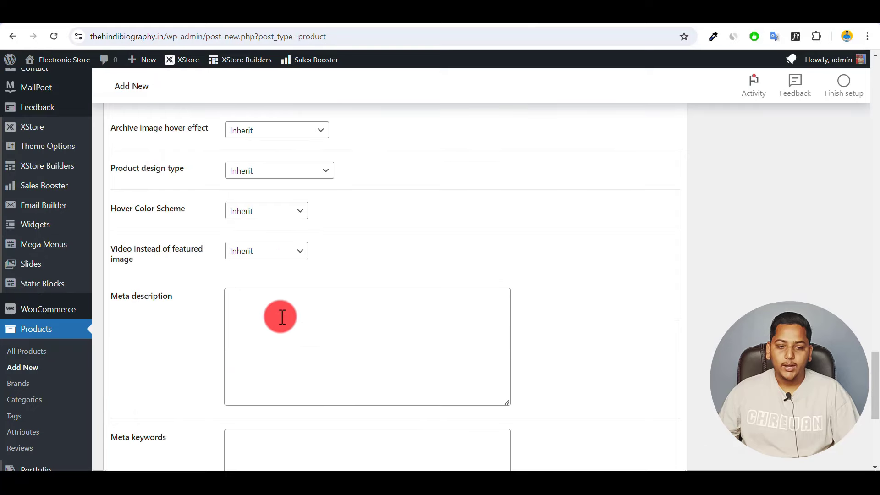
scroll(334, 318, "down", 6)
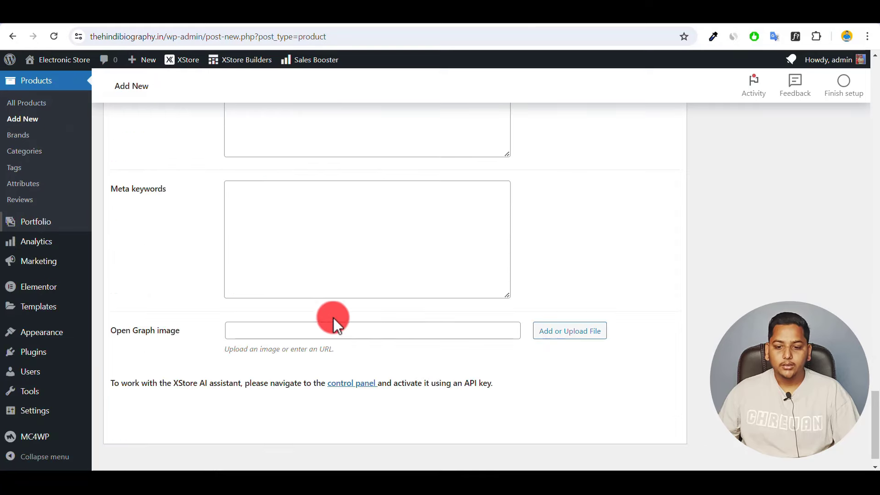
scroll(406, 326, "up", 15)
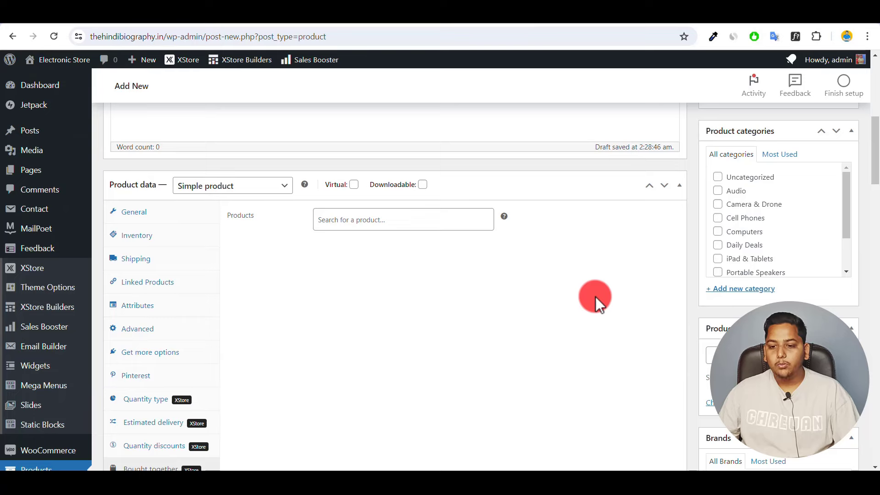
scroll(594, 295, "up", 4)
scroll(602, 295, "down", 4)
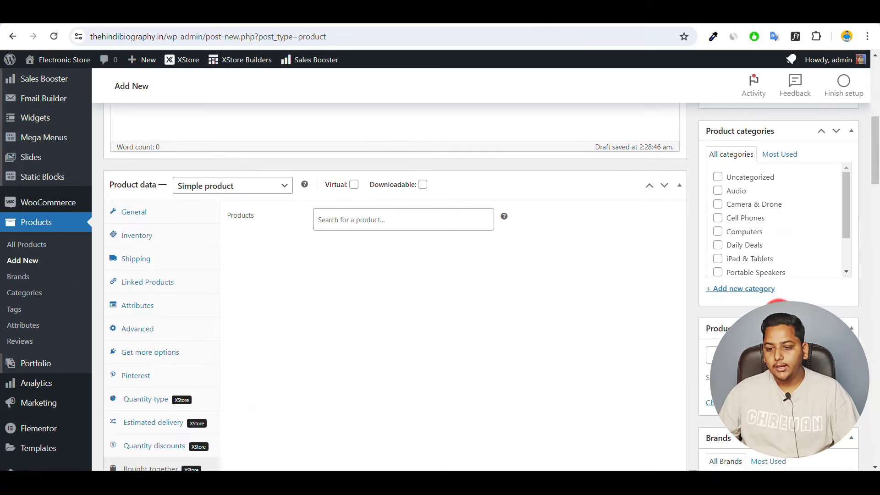
scroll(761, 321, "down", 5)
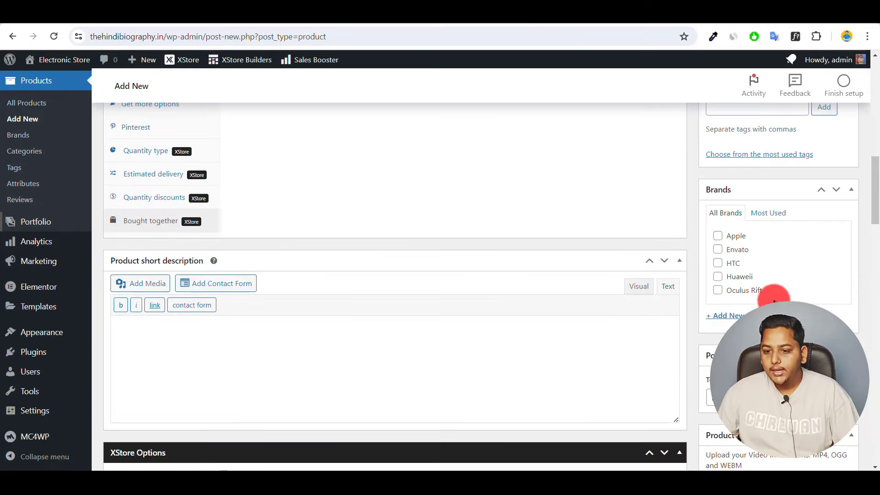
scroll(754, 297, "down", 7)
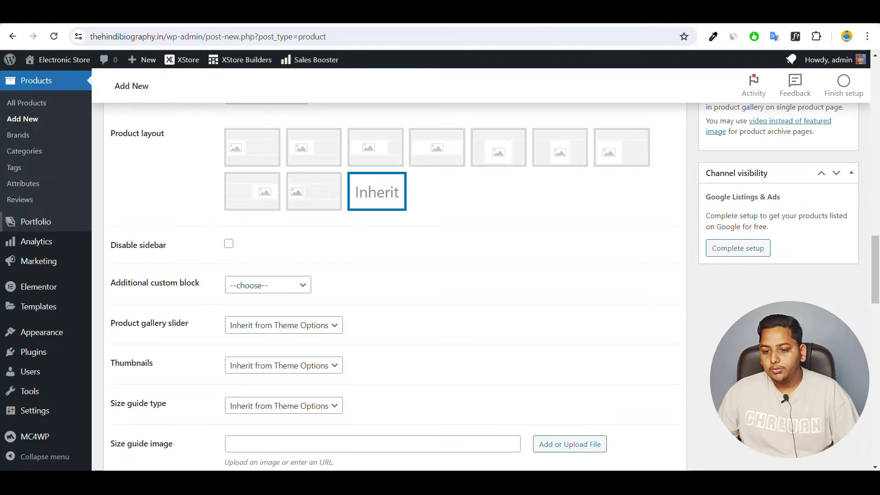
scroll(754, 298, "up", 12)
scroll(754, 298, "up", 8)
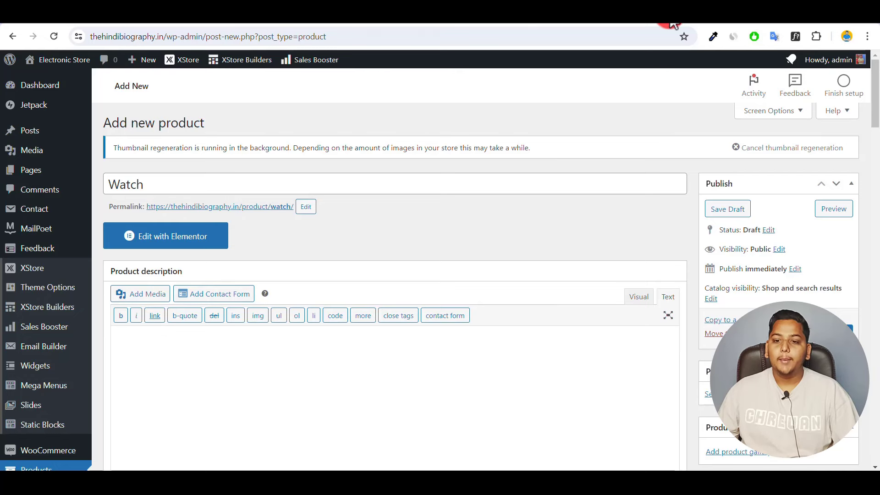
left_click(630, 23)
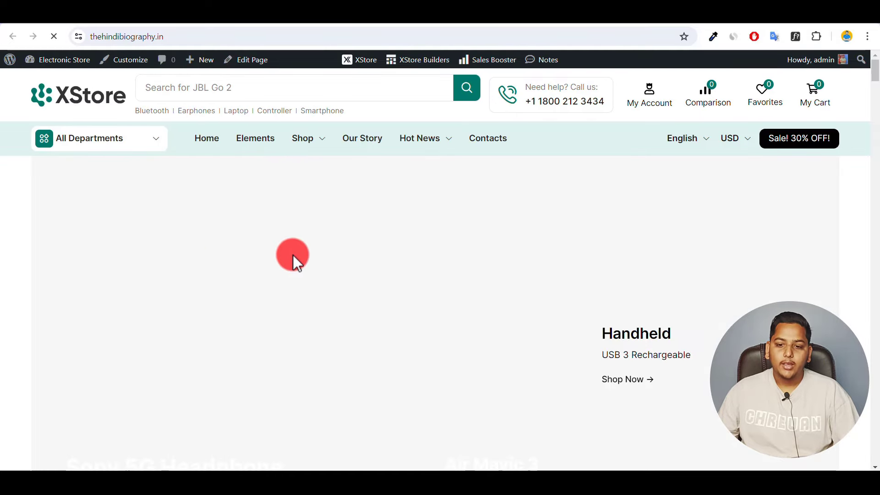
scroll(330, 259, "down", 5)
scroll(404, 275, "down", 5)
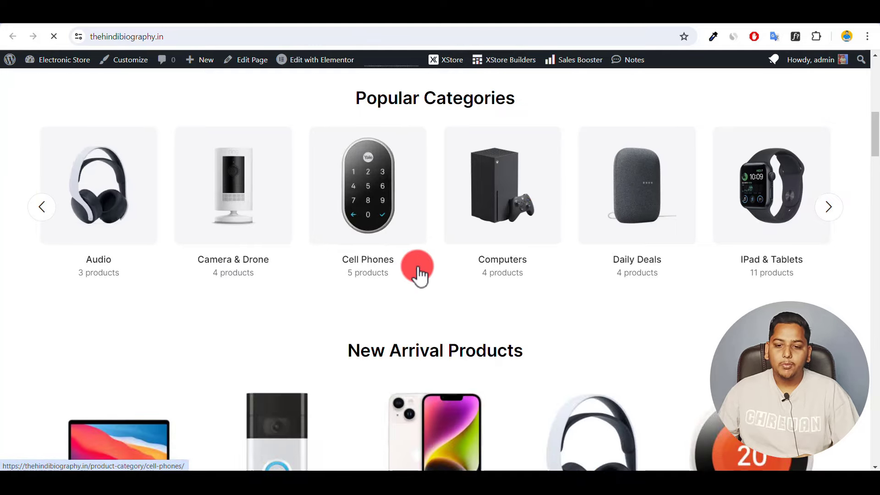
scroll(416, 275, "down", 5)
scroll(568, 288, "down", 10)
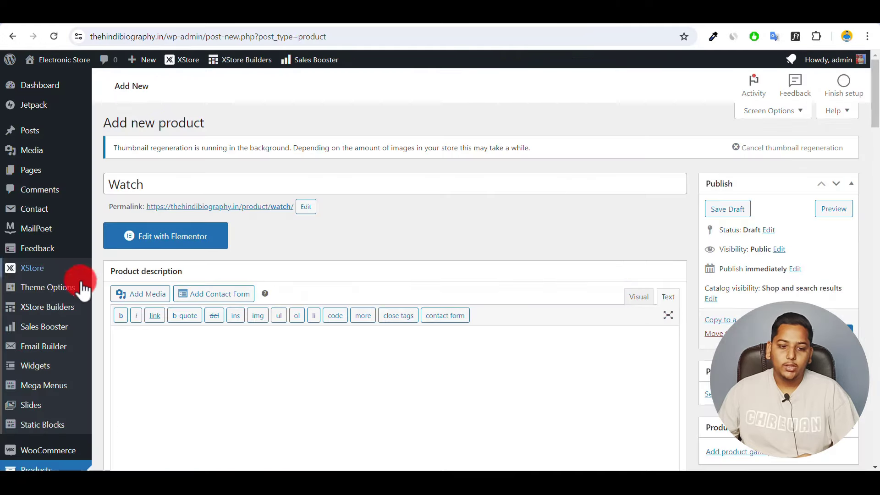
Go to Products > Reviews, triggering the Leave site? unsaved-changes warning
scroll(68, 284, "down", 6)
left_click(37, 259)
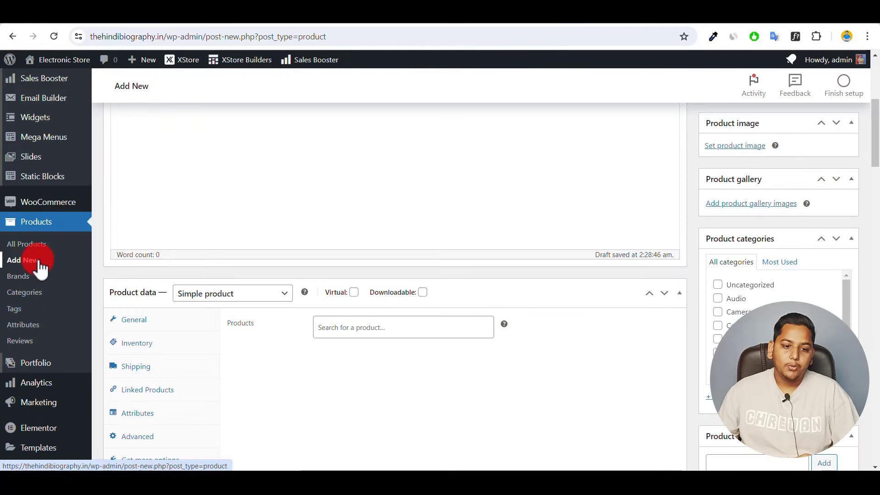
left_click(25, 279)
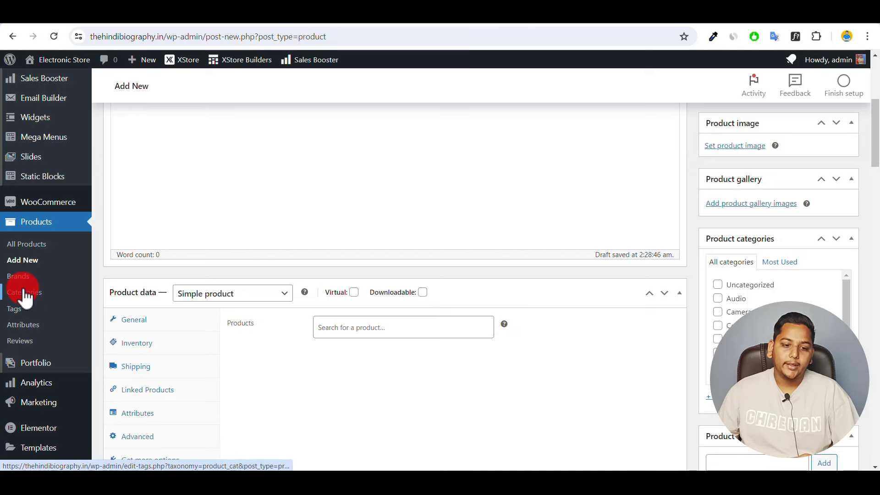
left_click(21, 344)
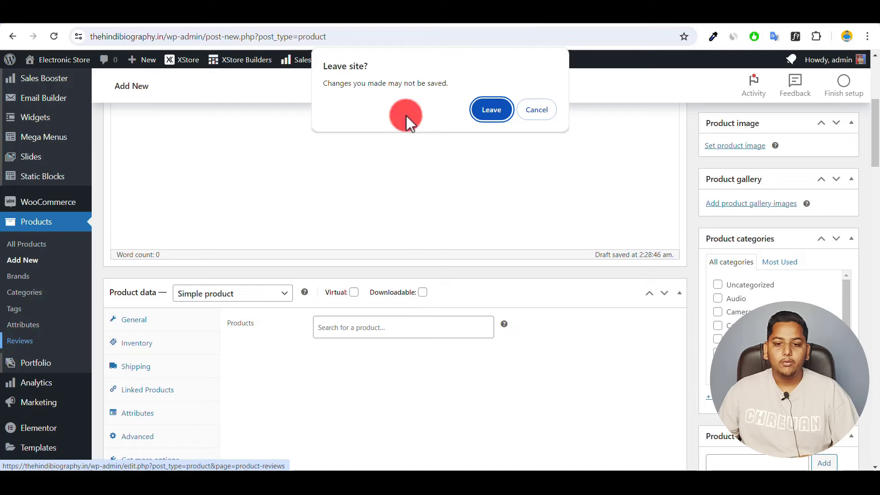
Discard the unsaved Watch draft and scroll through the product reviews list
left_click(491, 110)
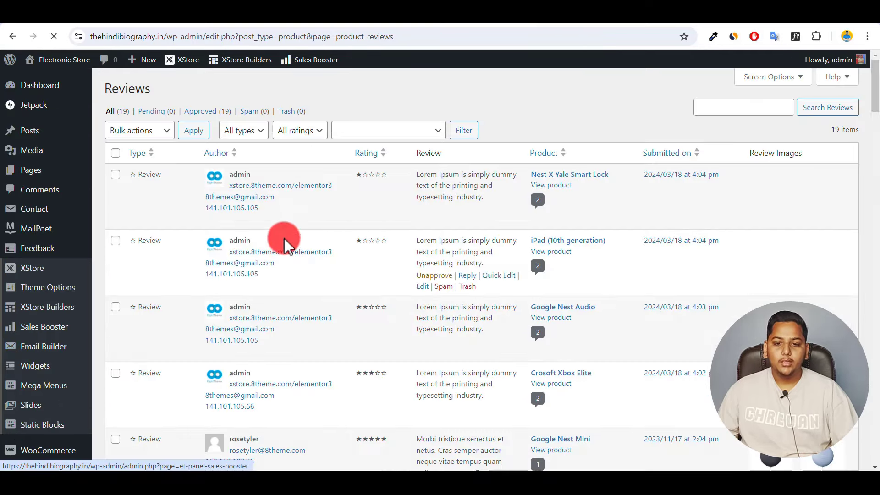
scroll(284, 238, "down", 10)
scroll(284, 238, "down", 15)
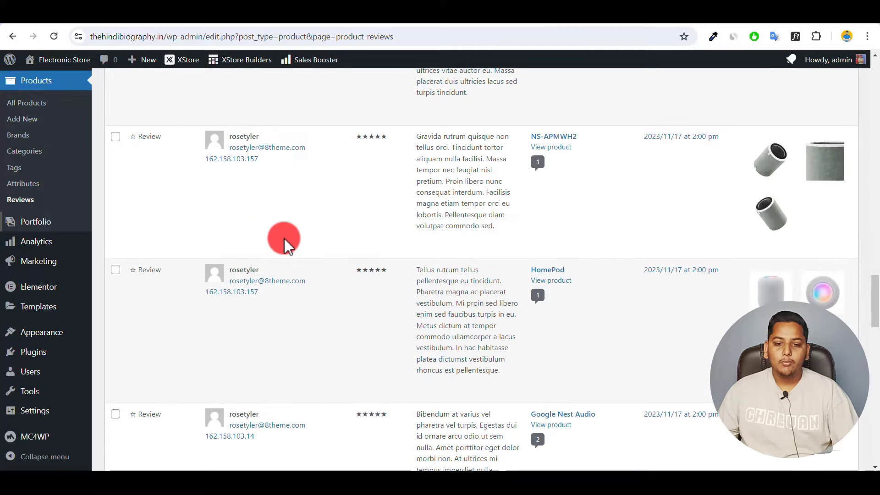
scroll(284, 238, "up", 8)
scroll(284, 238, "up", 10)
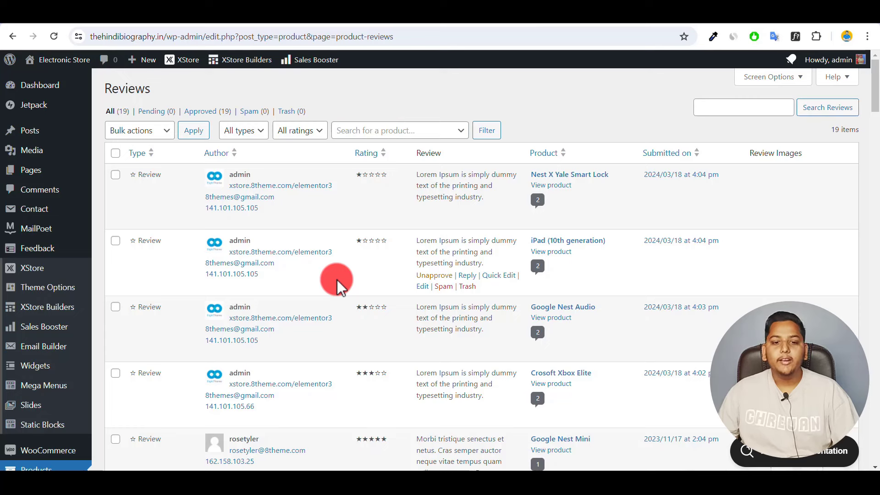
mouse_move(39, 95)
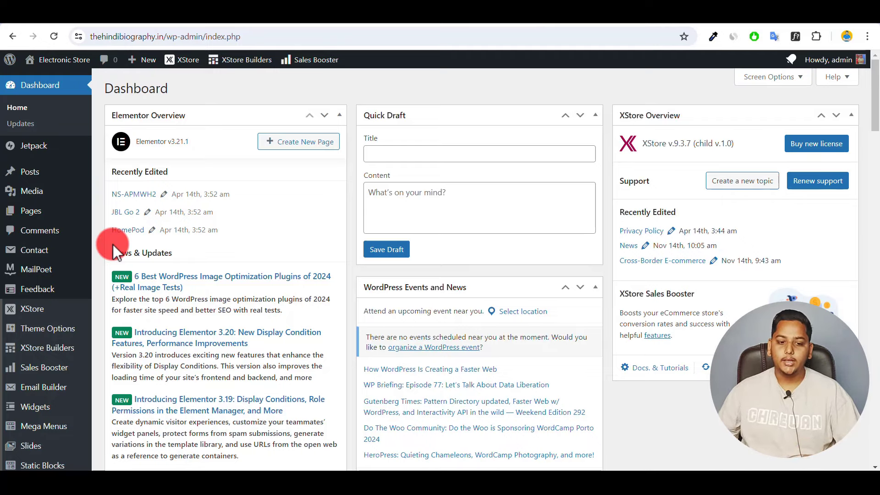
scroll(49, 291, "down", 7)
mouse_move(59, 298)
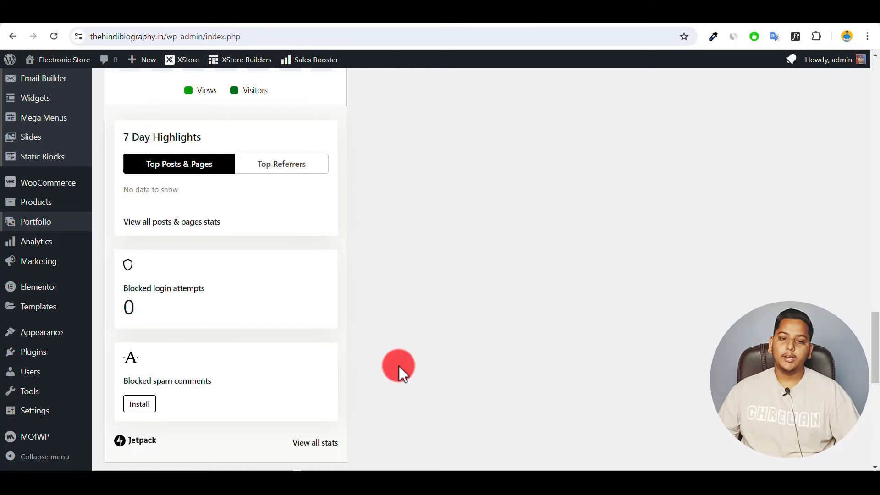
scroll(399, 365, "up", 10)
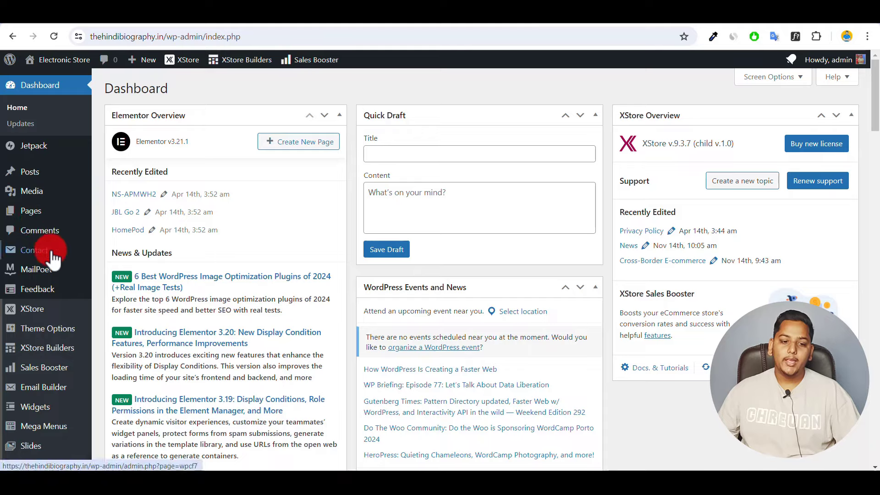
scroll(50, 266, "down", 10)
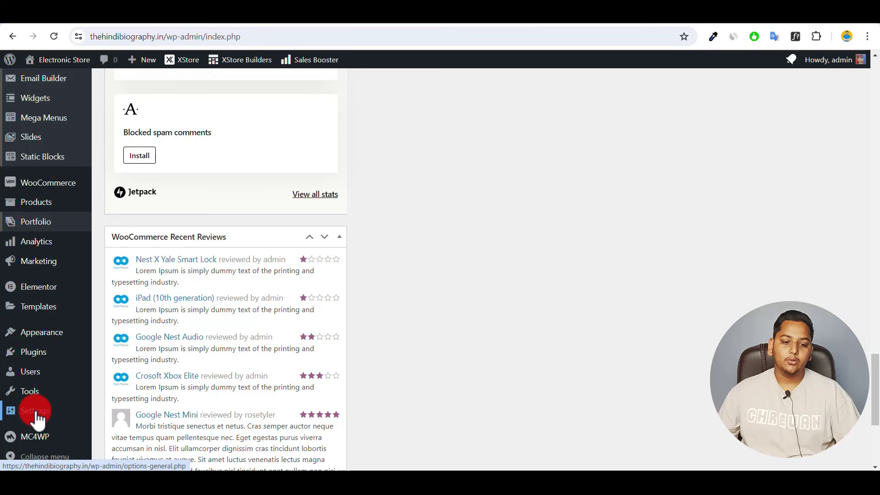
Confirm the Post name permalink structure, then view XStore's $59 ThemeForest listing, dismissing its survey
mouse_move(38, 415)
left_click(121, 424)
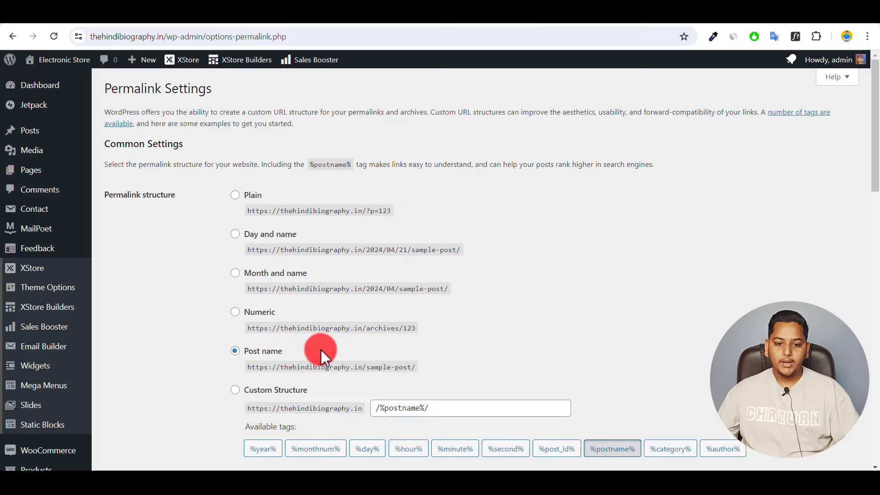
scroll(627, 264, "down", 5)
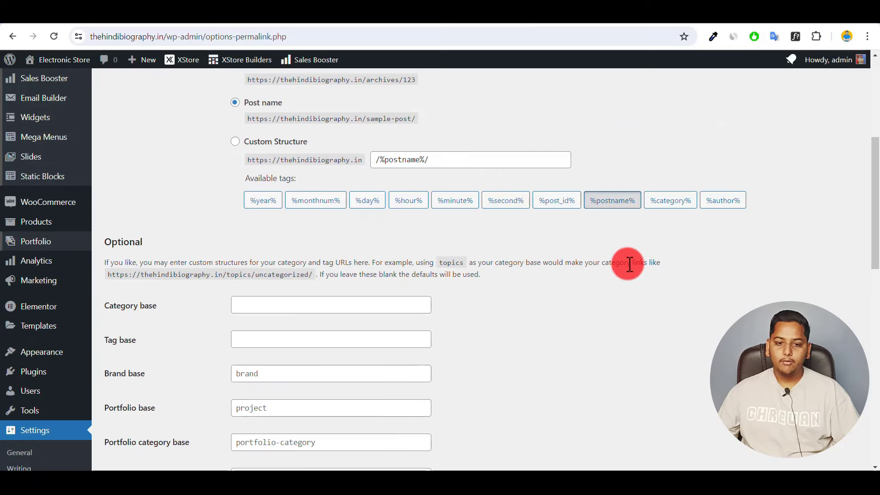
scroll(628, 261, "up", 5)
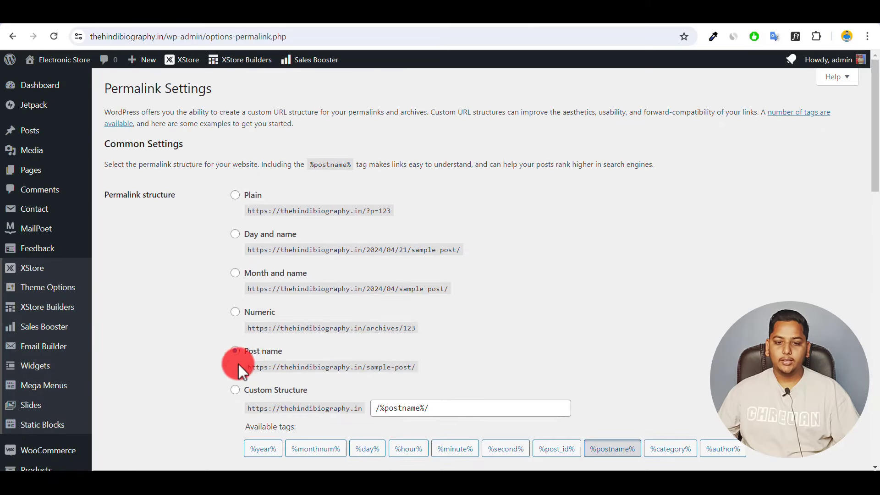
scroll(251, 359, "down", 5)
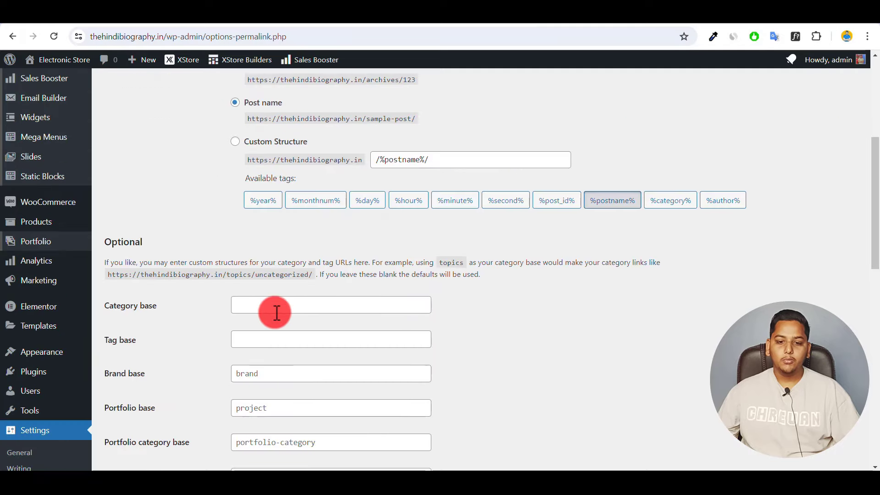
scroll(275, 310, "up", 5)
left_click(34, 87)
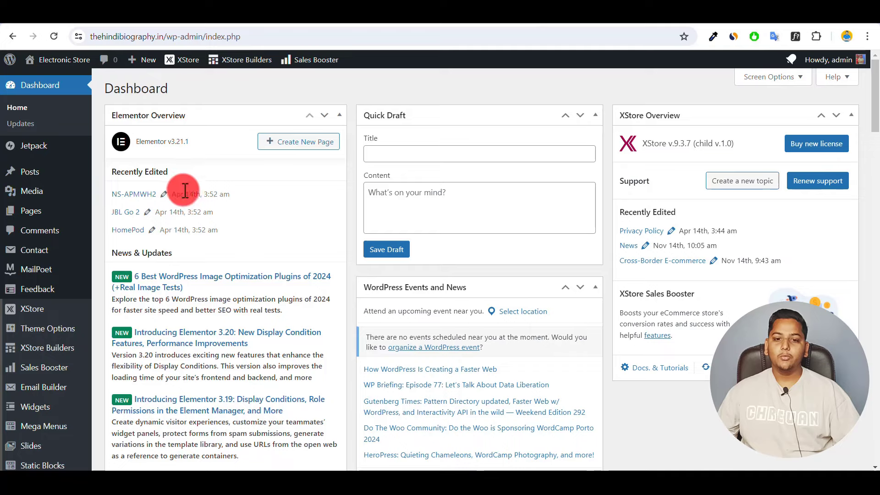
left_click(281, 23)
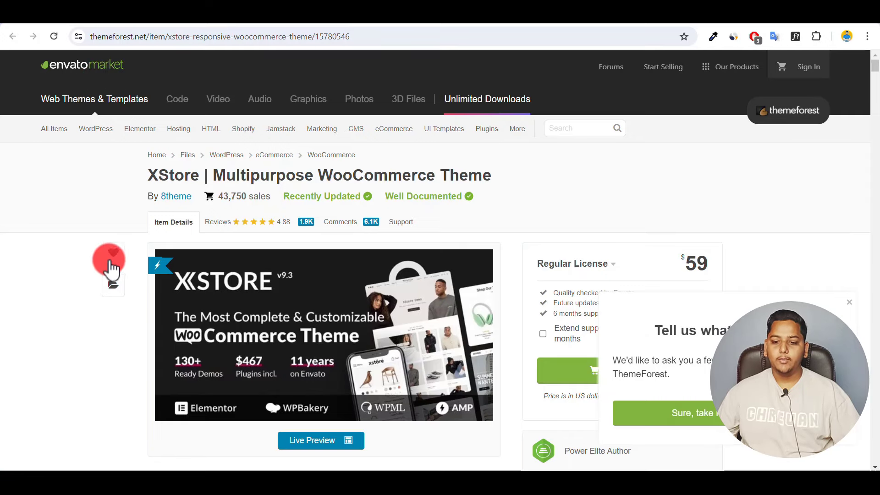
left_click(849, 302)
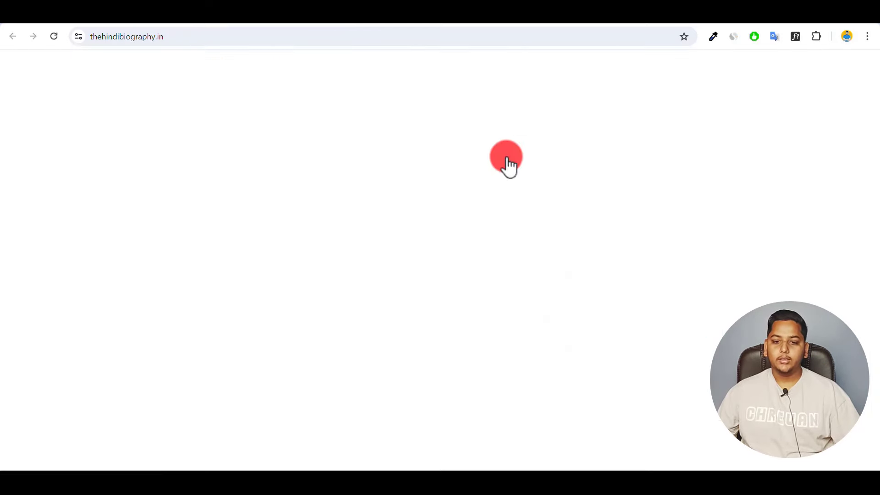
Scroll the live storefront from footer to hero banners, then switch to the YouTube Videos page
scroll(380, 215, "down", 20)
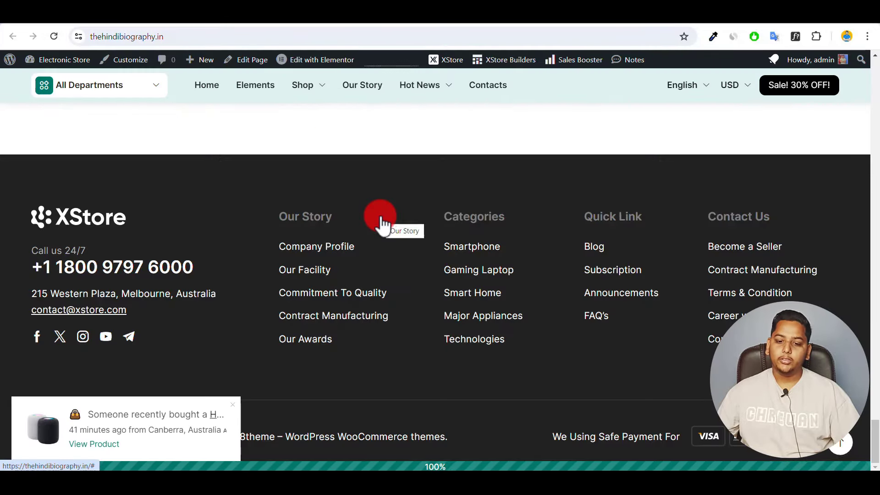
scroll(380, 219, "up", 20)
scroll(381, 219, "up", 3)
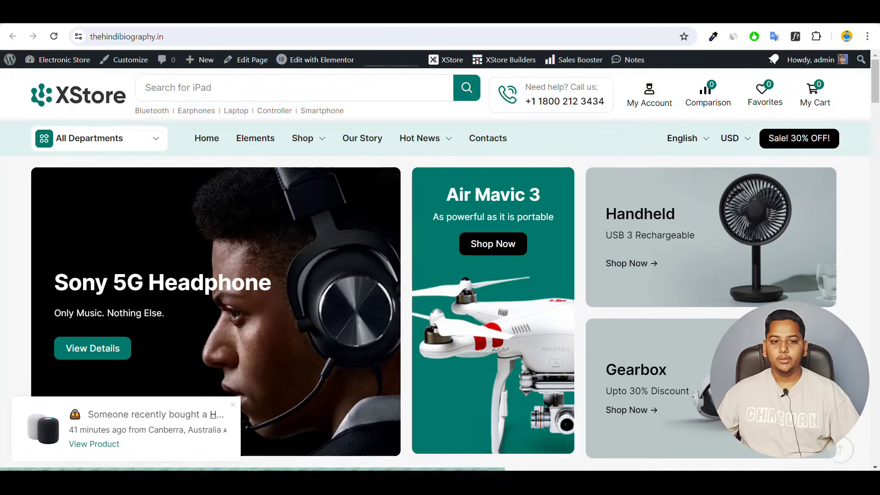
left_click(60, 22)
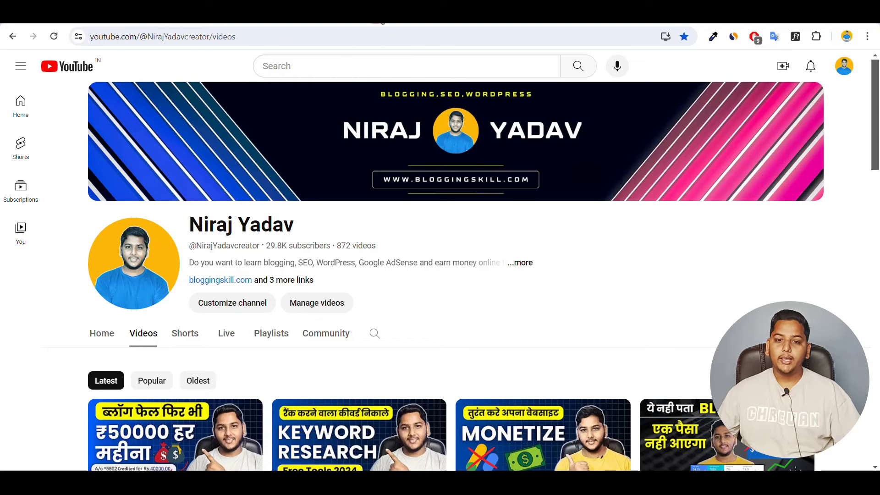
key("ctrl+Tab")
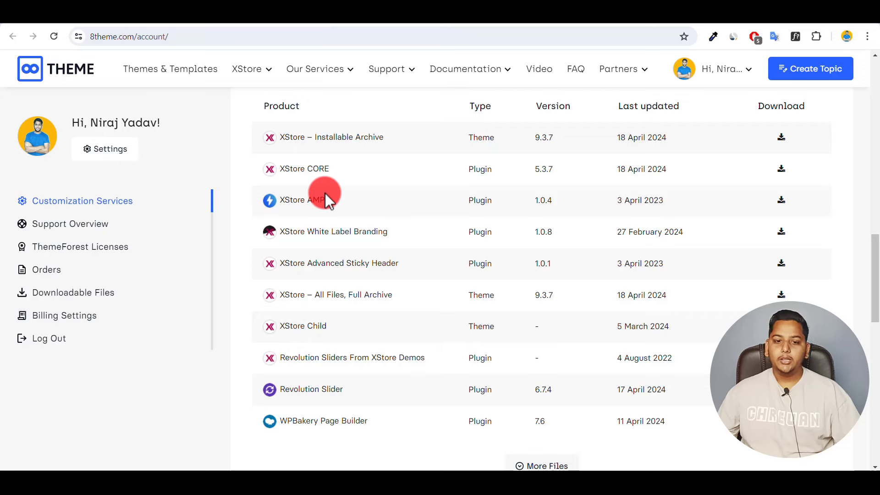
left_click(74, 24)
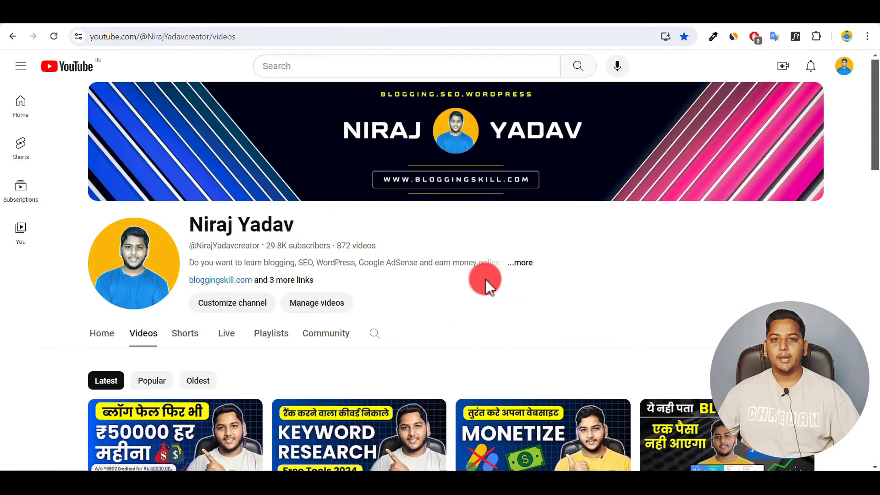